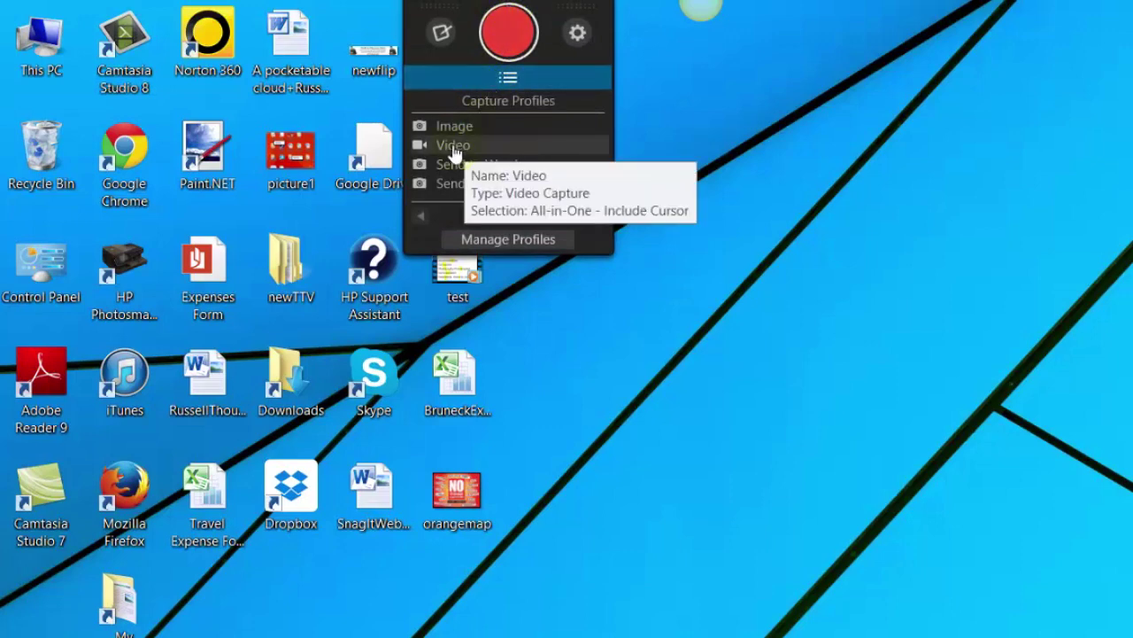
Start a video capture of a desktop region about 808 x 426 pixels, with system and microphone audio on
left_click(454, 152)
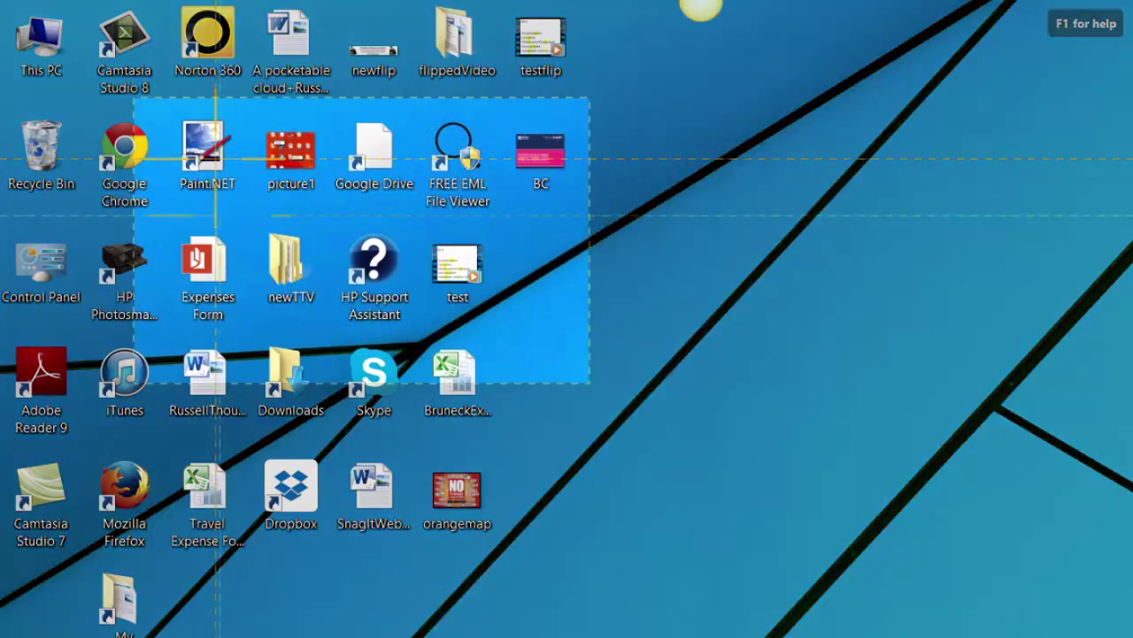
left_click_drag(214, 157, 931, 531)
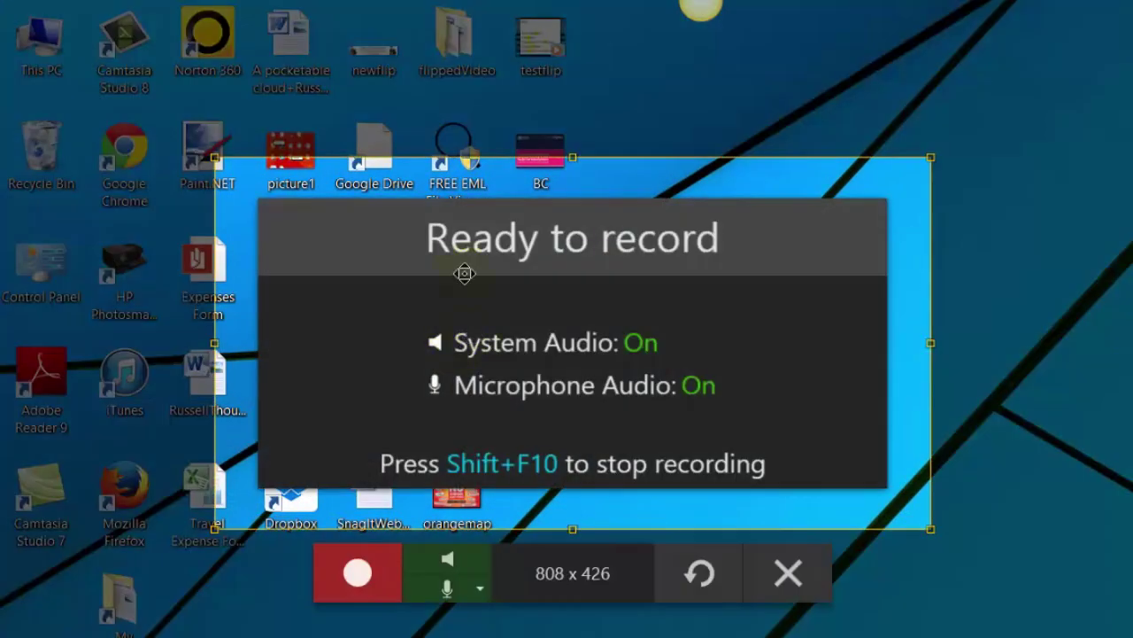
left_click(357, 573)
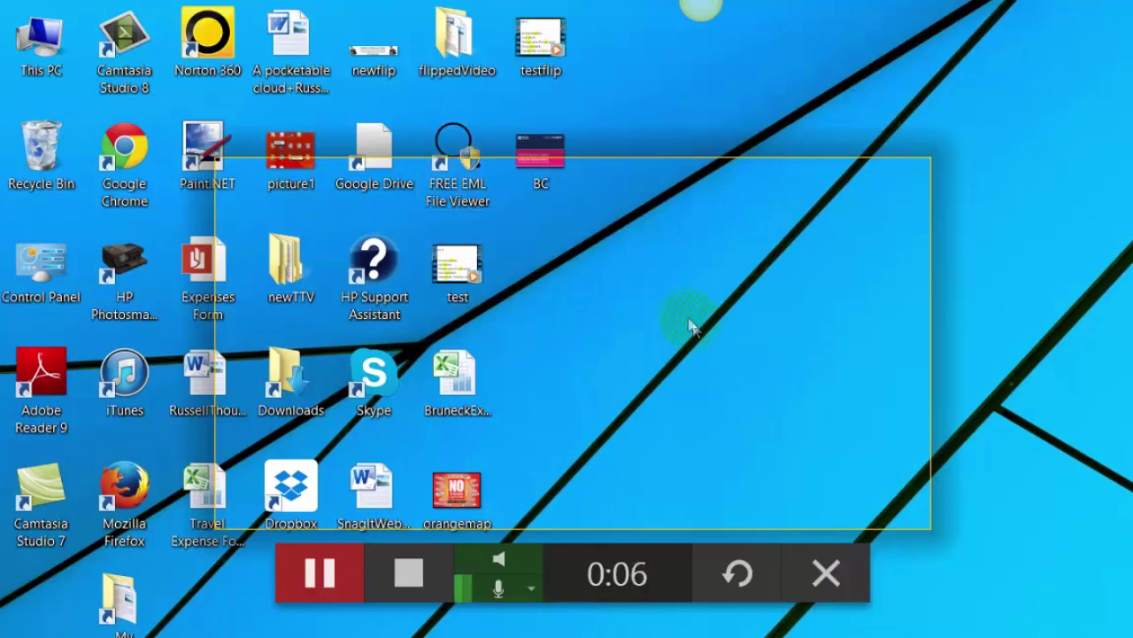
Open the Documents folder, move its window further into the recorded region, and stop the recording
left_click(127, 605)
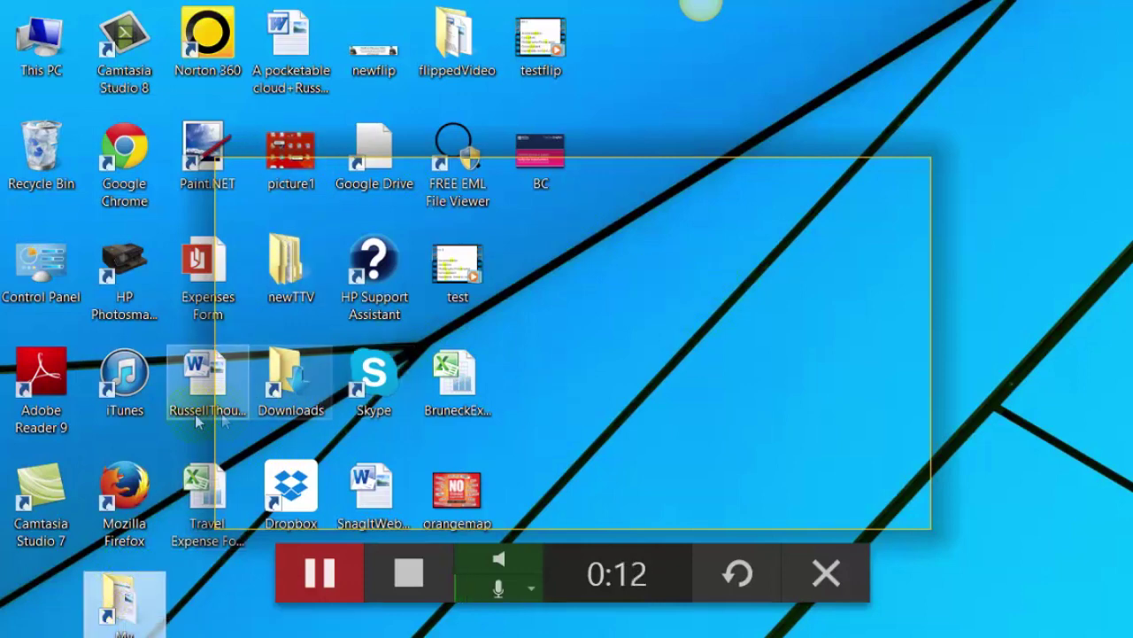
double_click(127, 602)
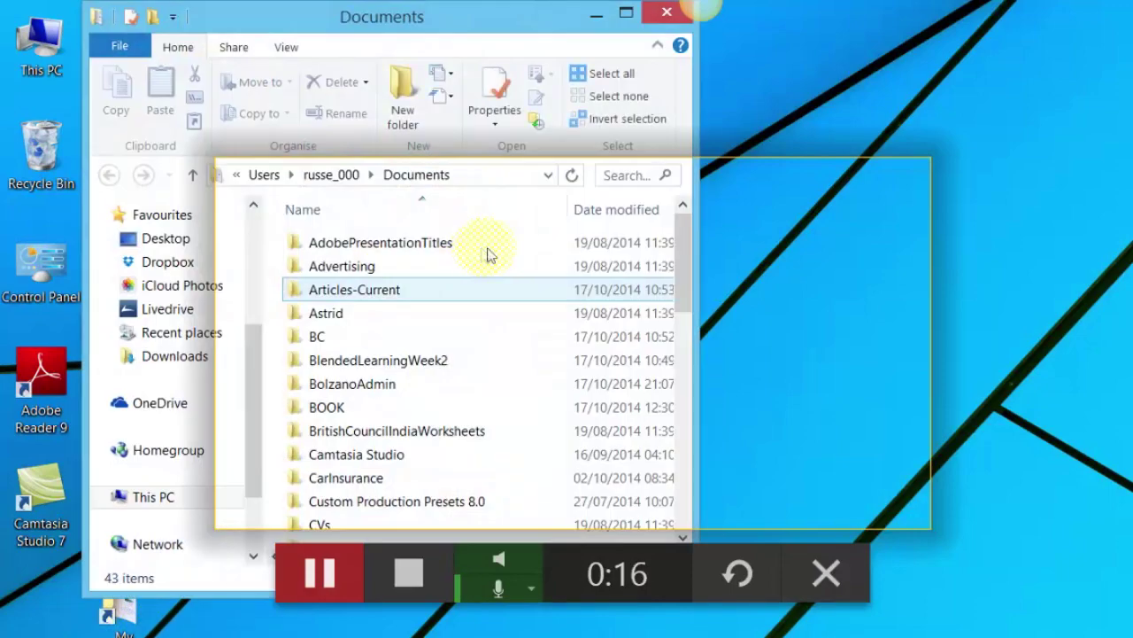
left_click_drag(500, 22, 597, 41)
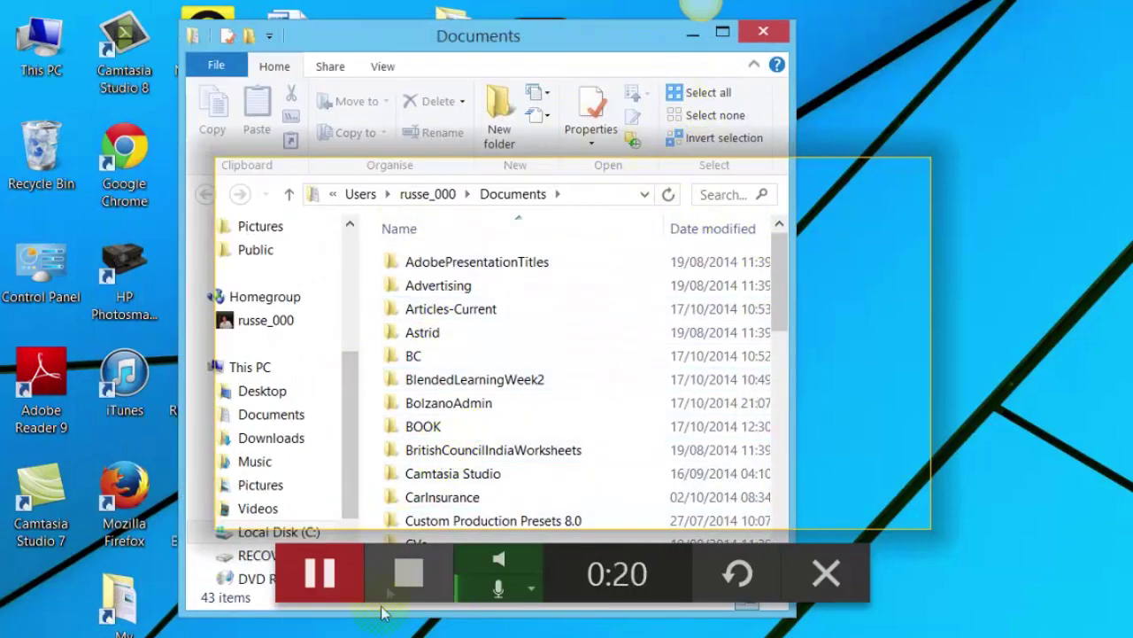
left_click(402, 587)
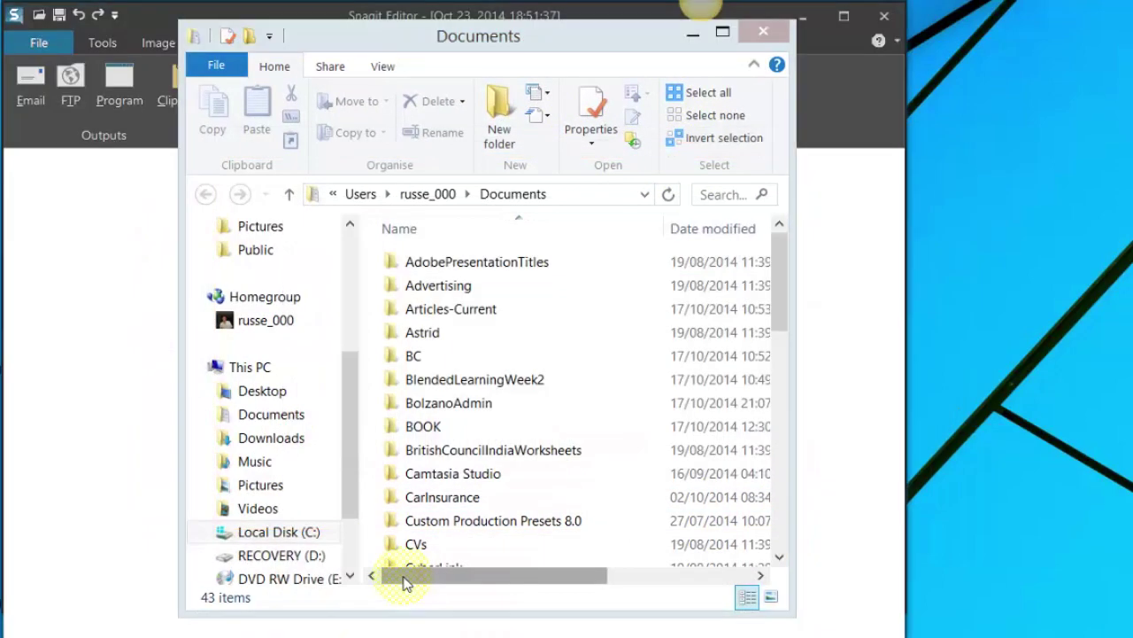
Play back the recorded desktop clip in the Snagit Editor and pause it near the end
left_click(763, 32)
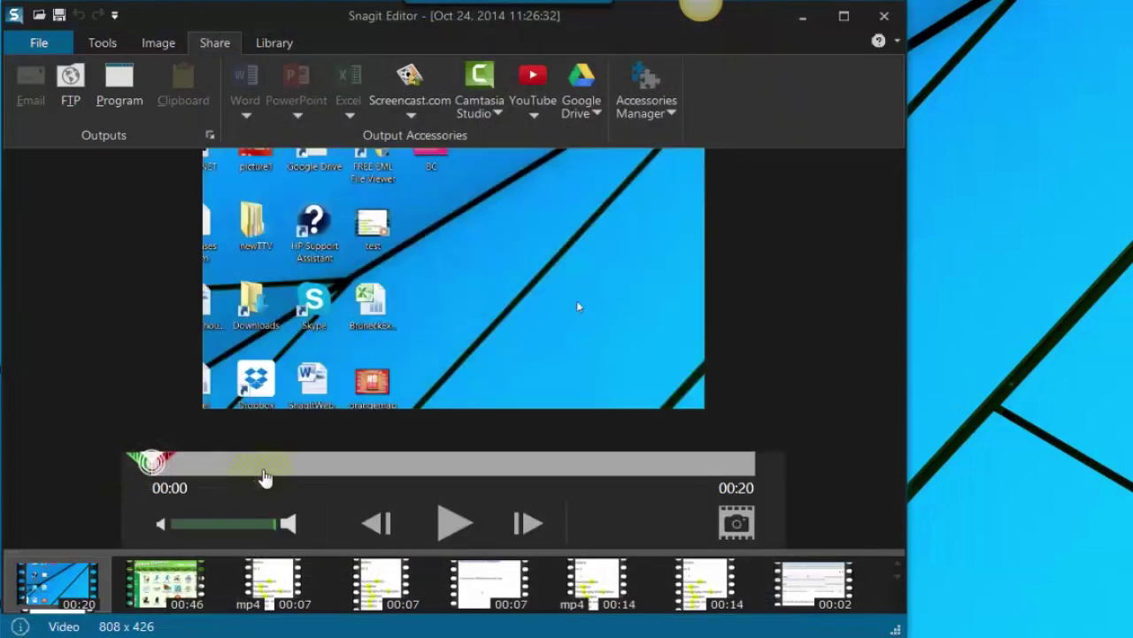
left_click(454, 524)
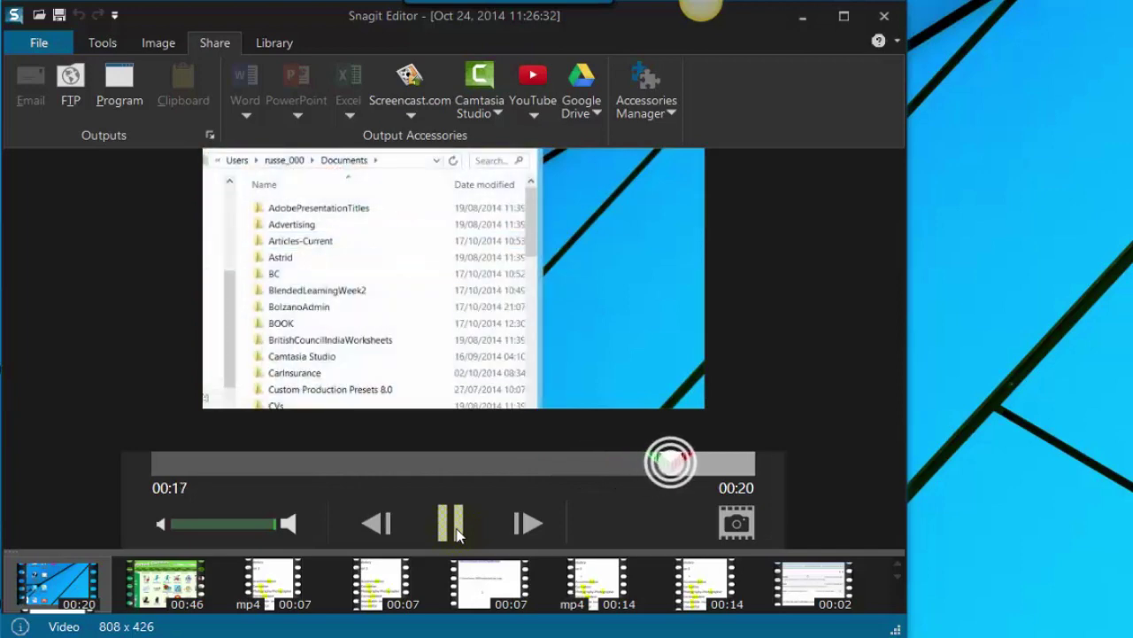
left_click(455, 524)
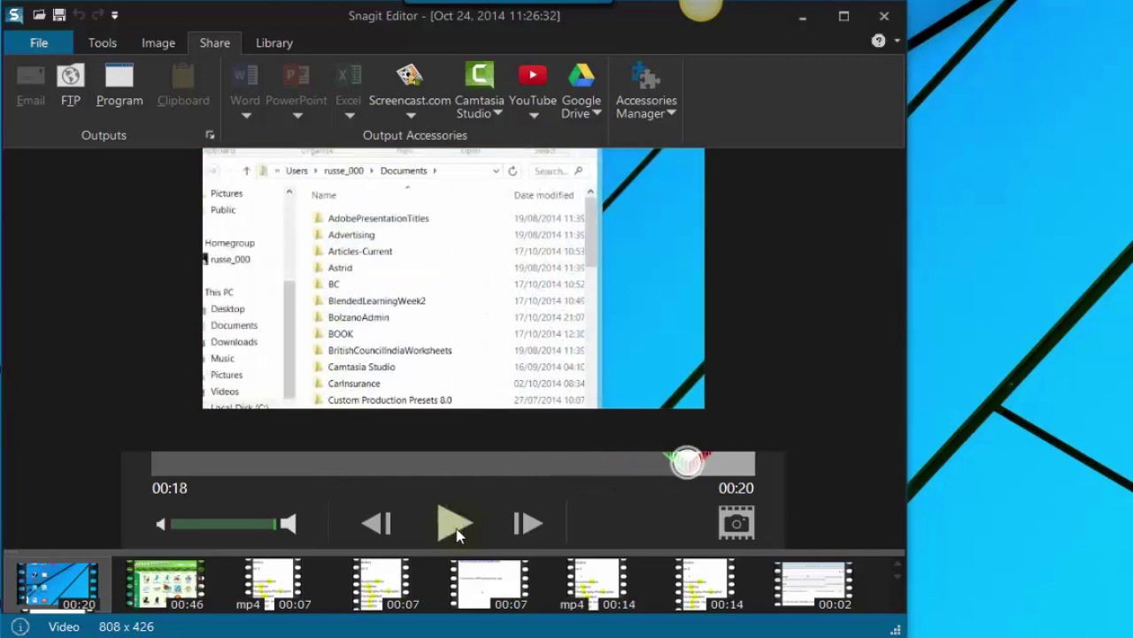
Close the editor and the Documents window, and switch to the VocabularyNewFeedback document in Word at its vocabulary list
left_click(884, 16)
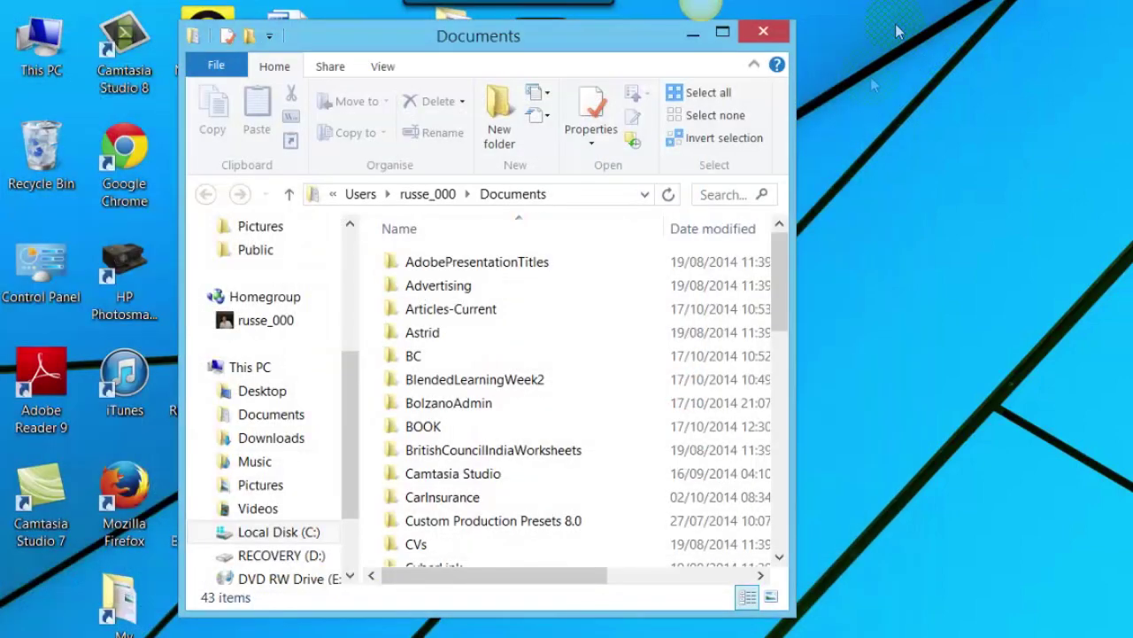
left_click(764, 32)
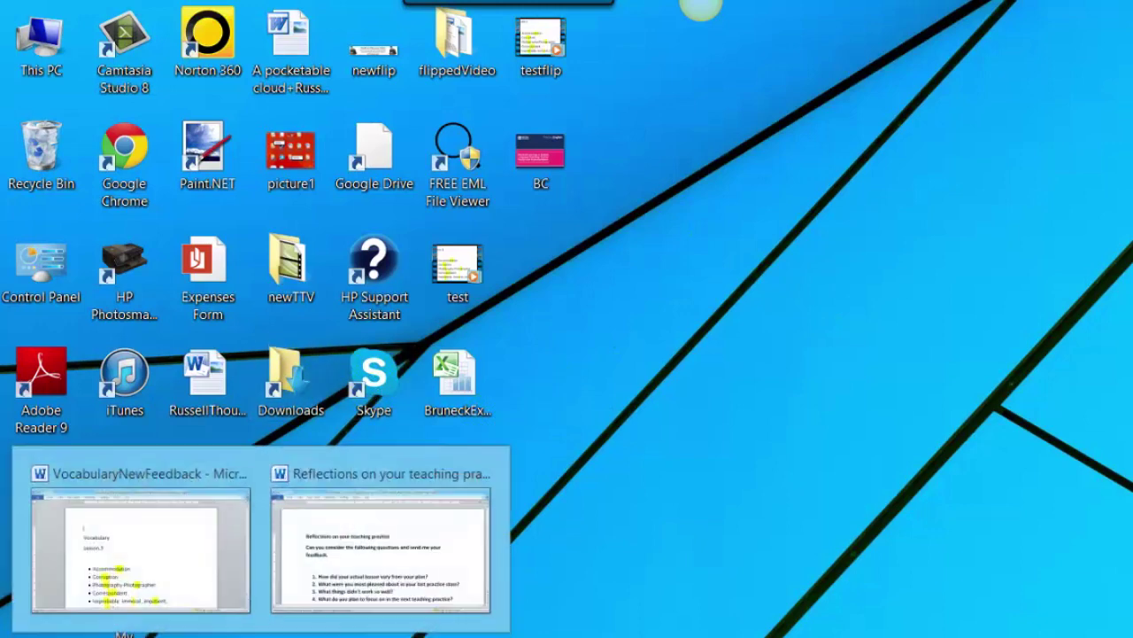
left_click(181, 576)
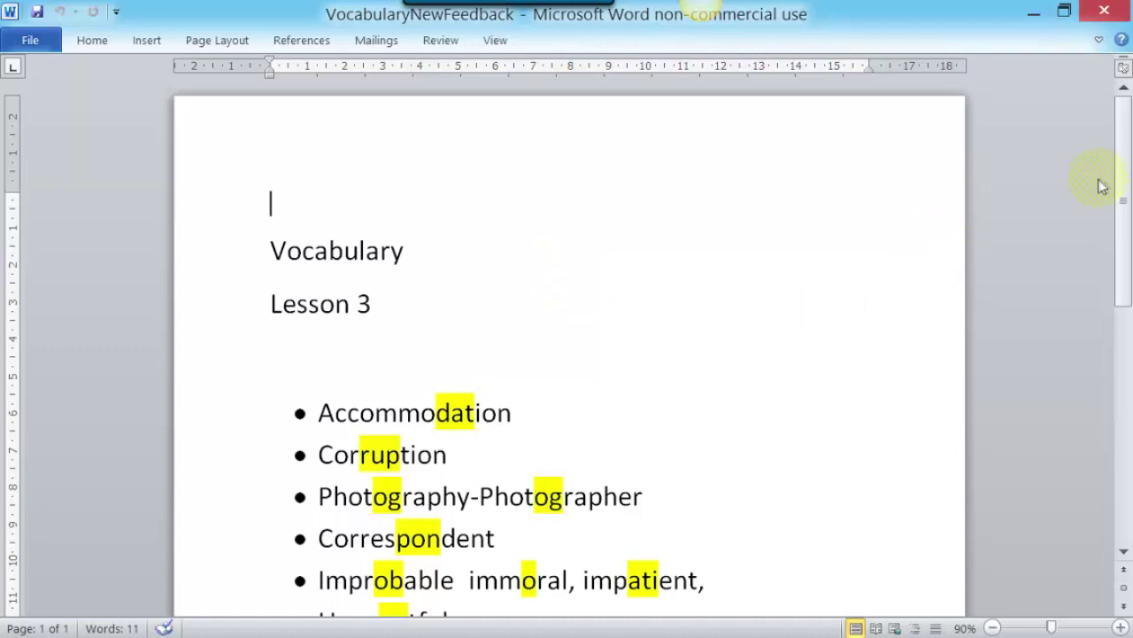
scroll(1118, 177, "down", 1)
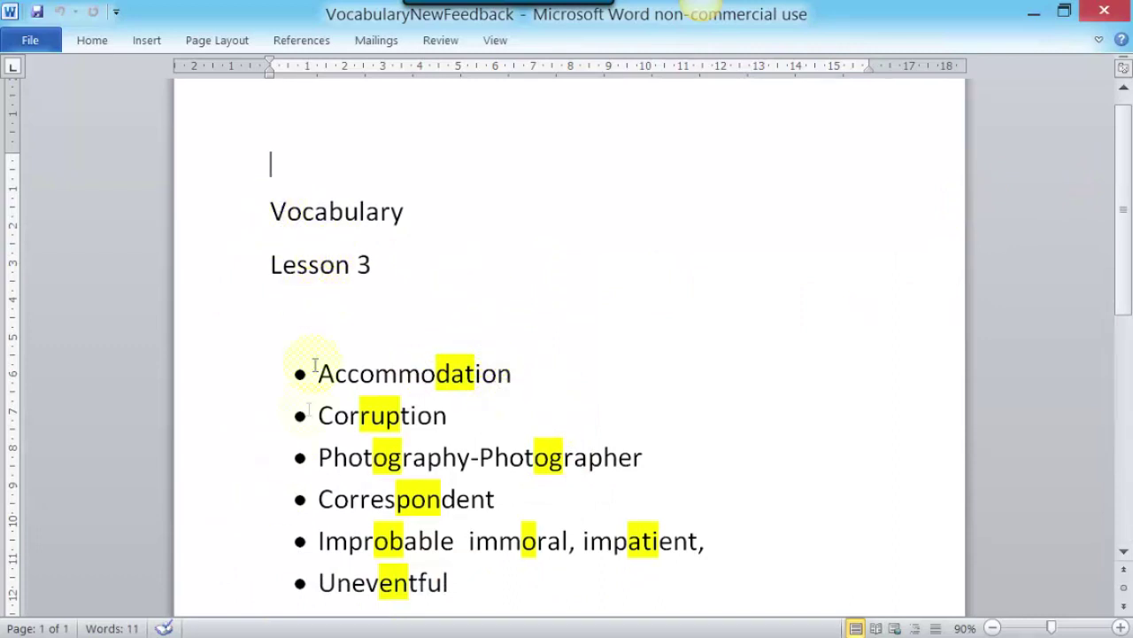
Start a video capture of the Vocabulary Lesson 3 word list, with a region about 692 x 476 pixels
mouse_move(506, 7)
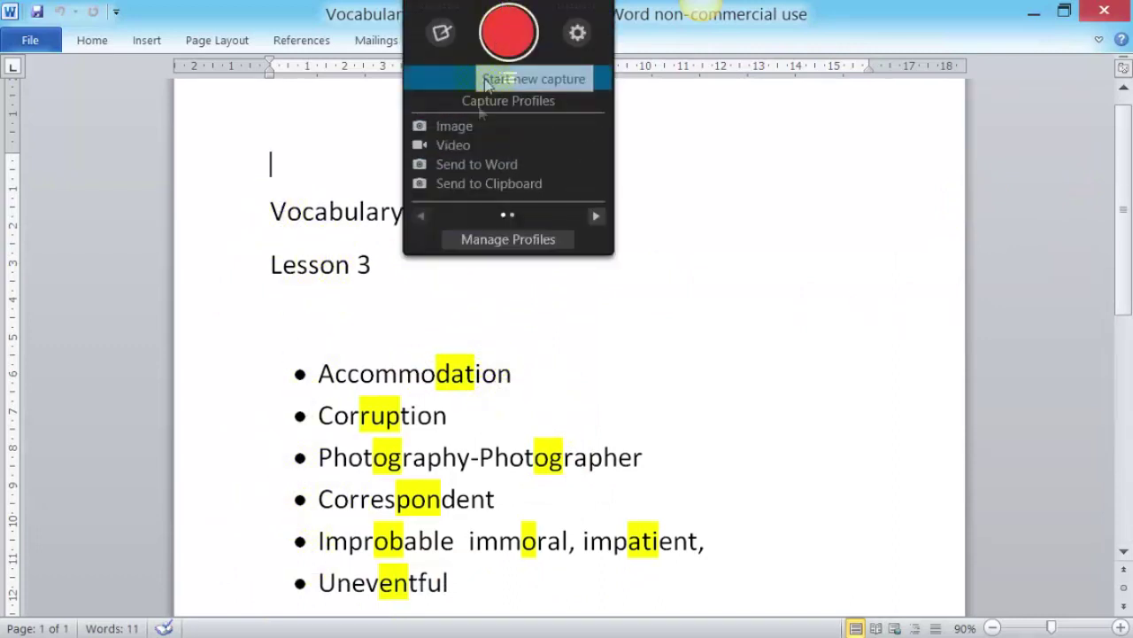
left_click(456, 147)
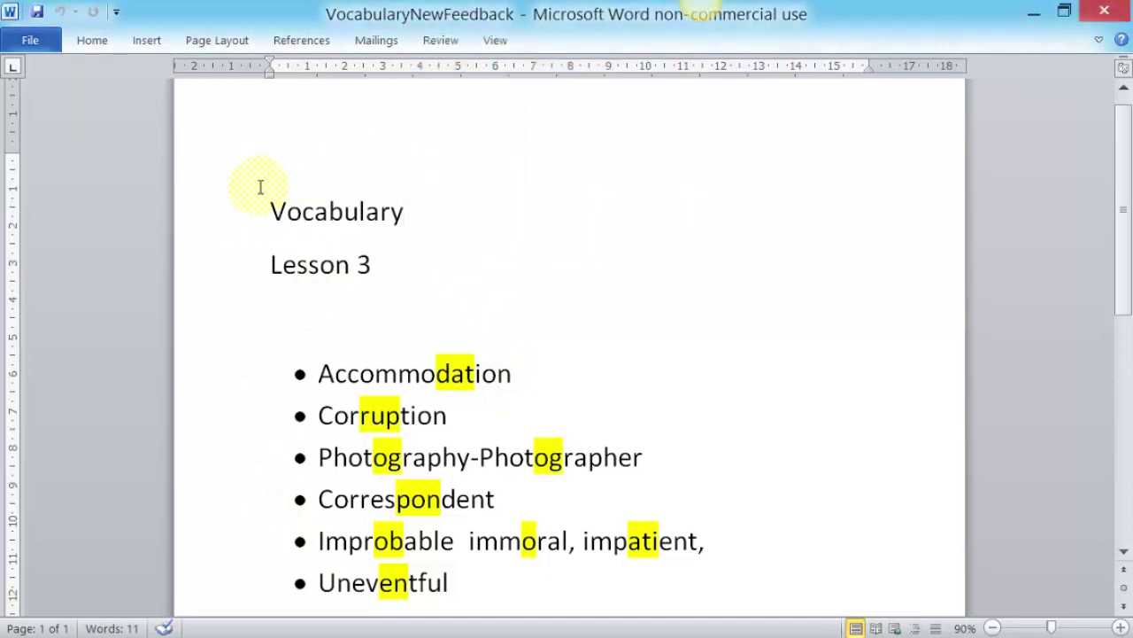
left_click_drag(259, 186, 873, 601)
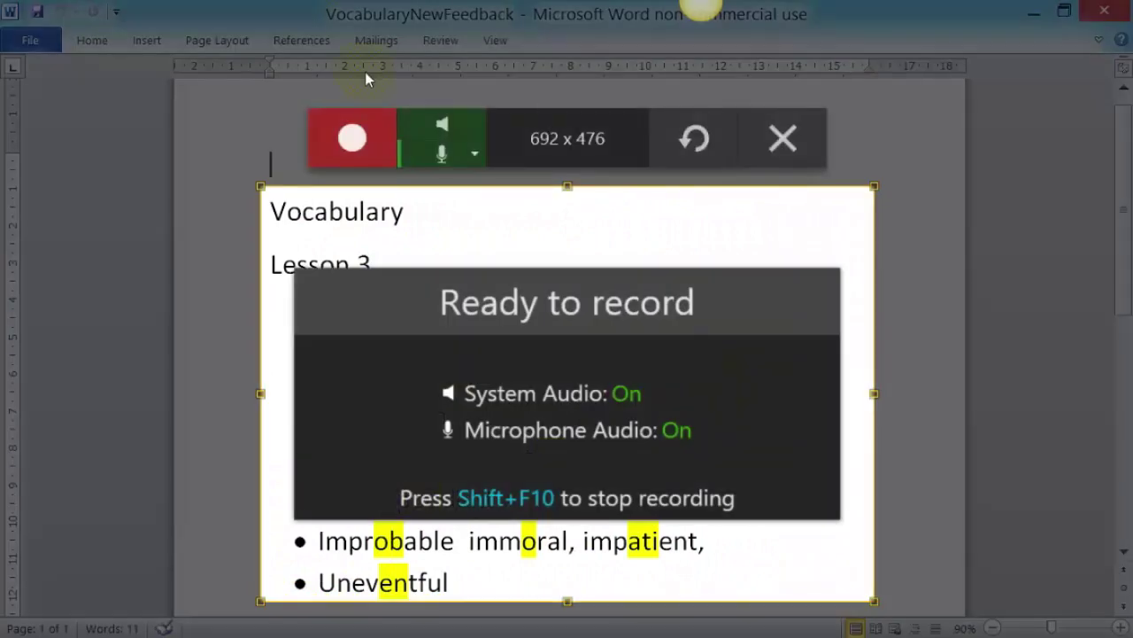
left_click(357, 146)
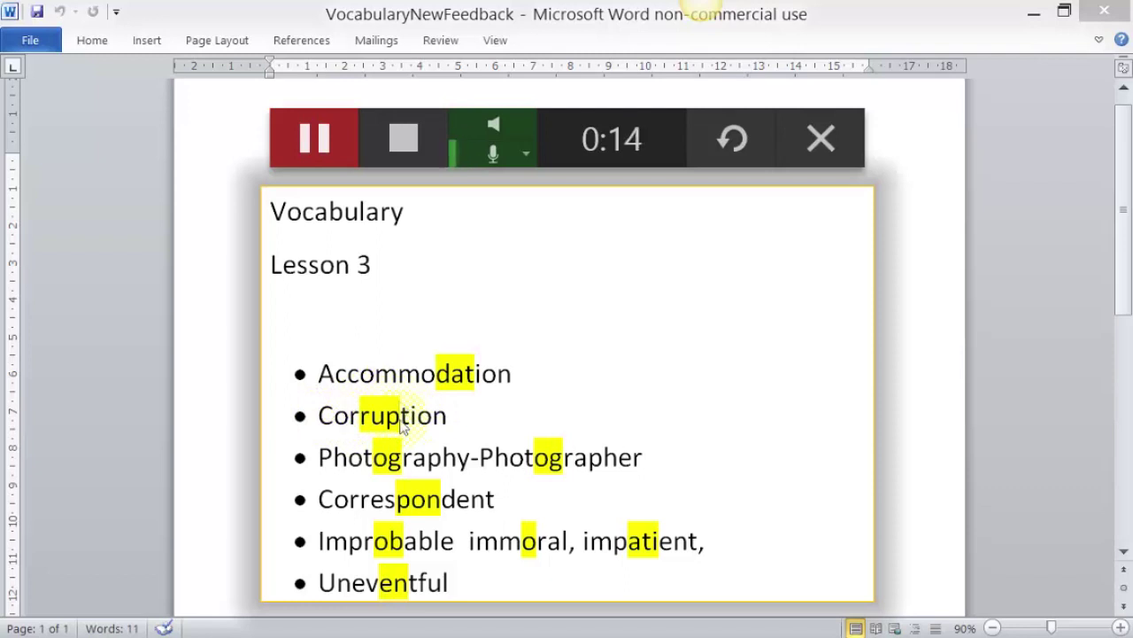
Stop recording the vocabulary list and preview the captured clip briefly in the Snagit Editor
left_click(406, 143)
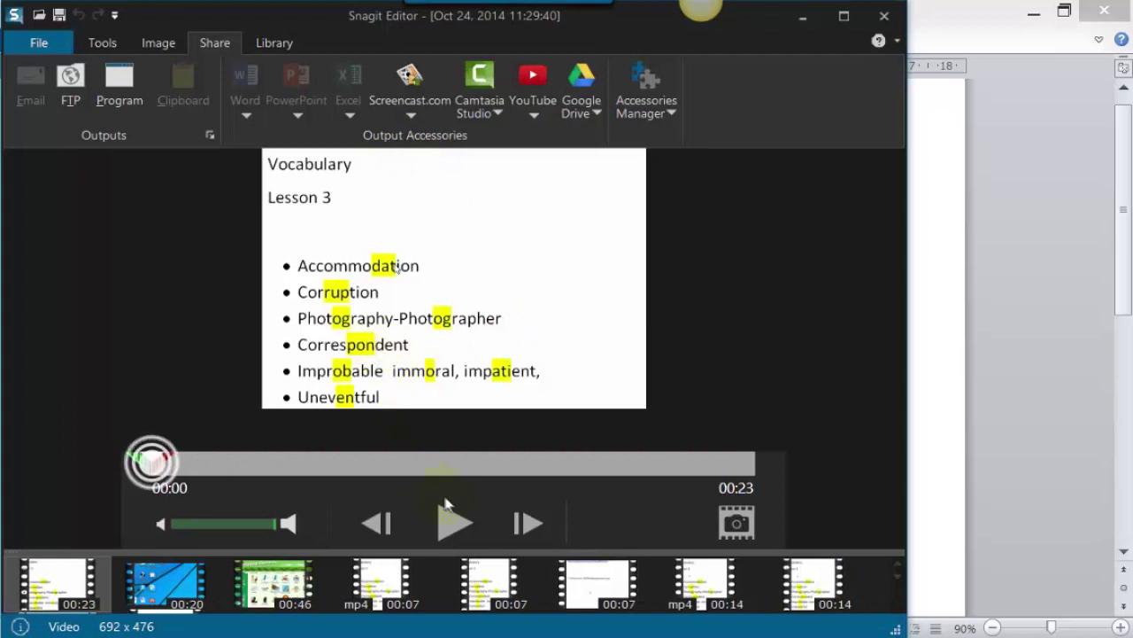
left_click(450, 525)
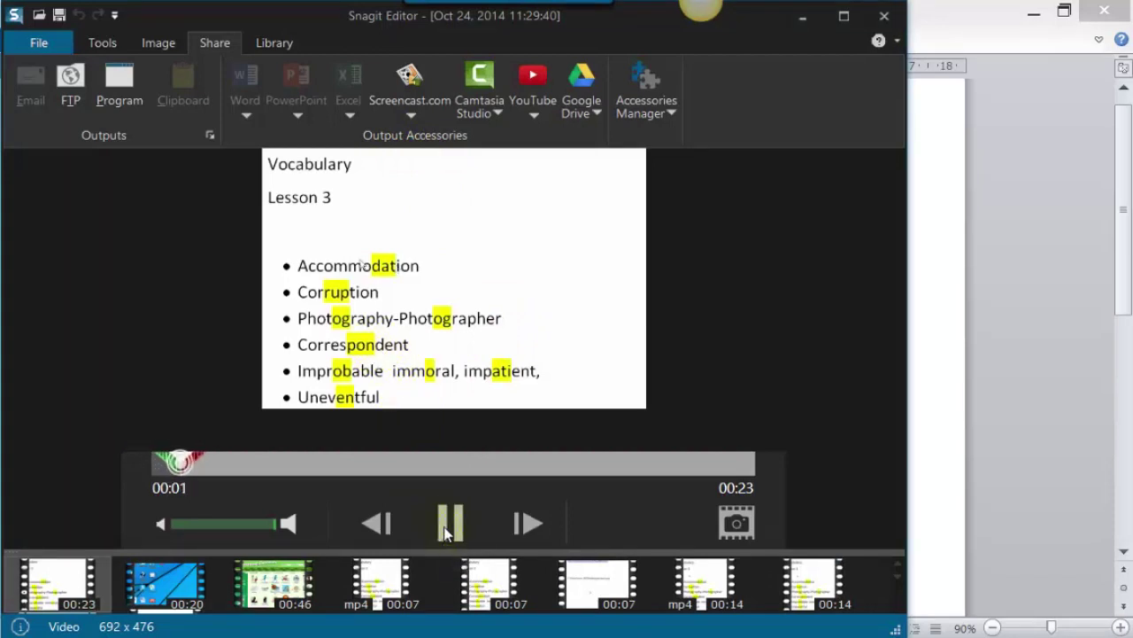
left_click(449, 527)
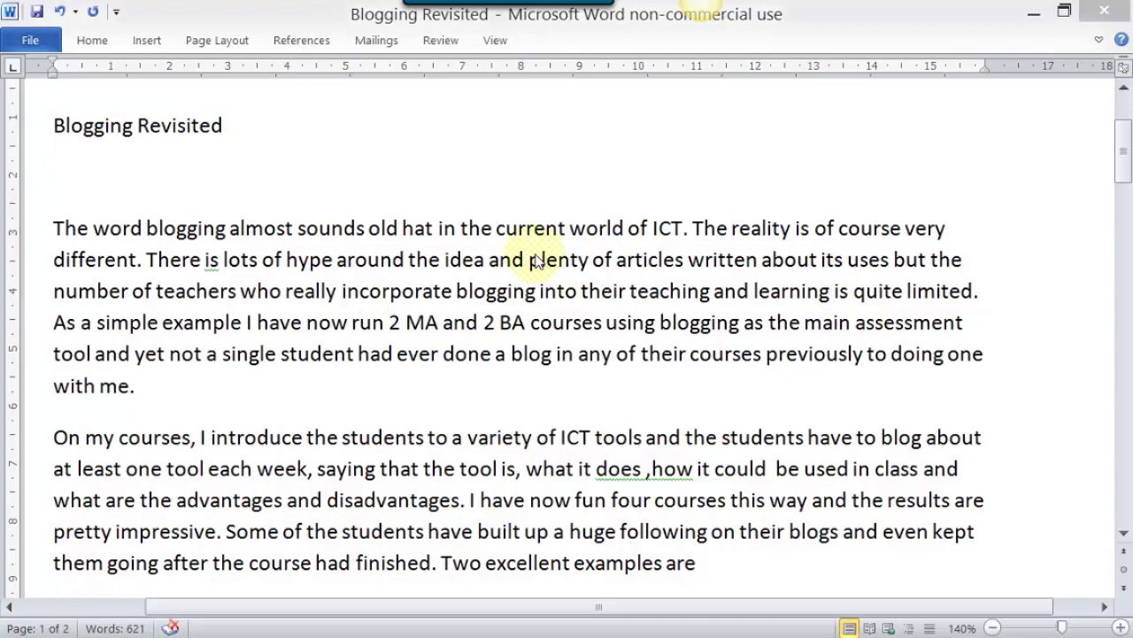
Highlight "really incorporate blogging into their teaching and learning", "Some of the students have" and "interesting in learning about" in yellow in Blogging Revisited
left_click(89, 42)
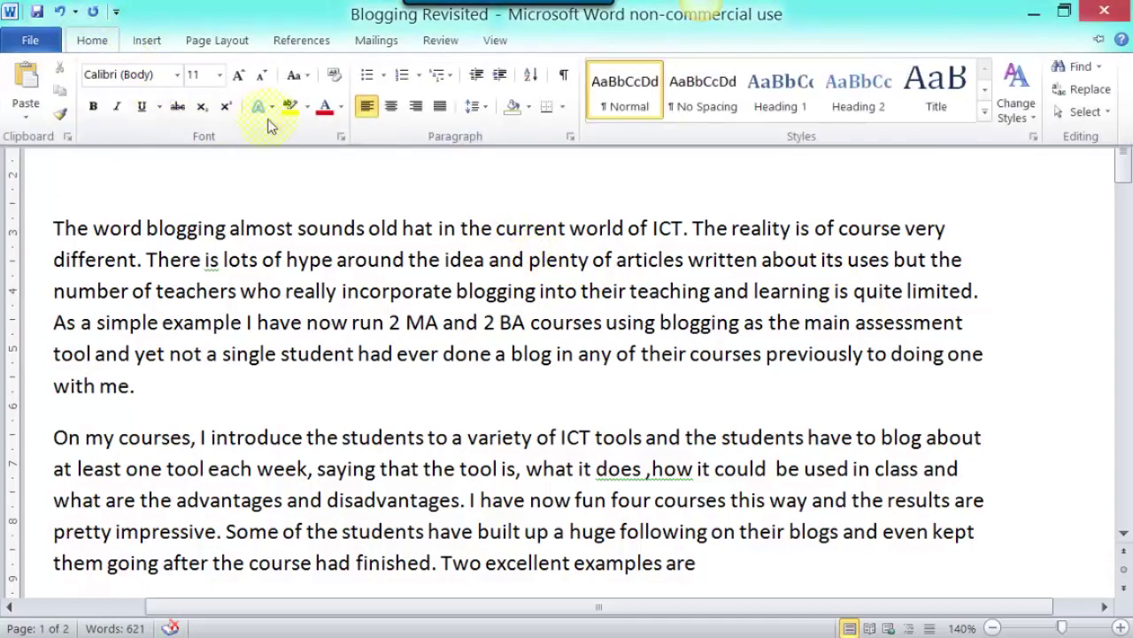
left_click(292, 185)
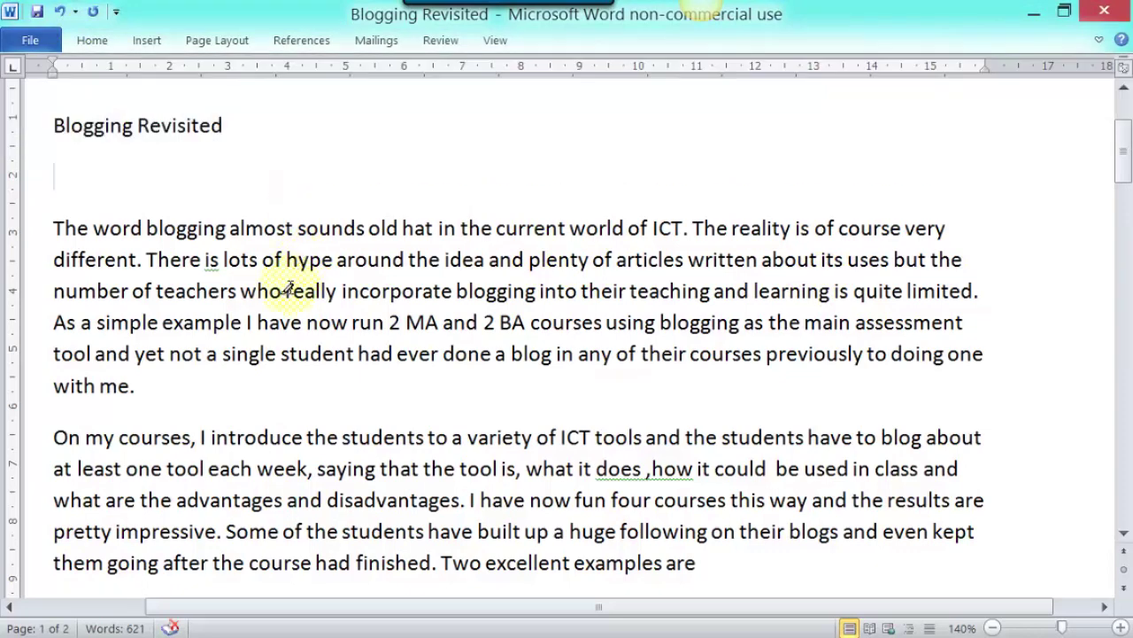
left_click_drag(289, 290, 760, 293)
left_click_drag(226, 530, 473, 531)
mouse_move(1123, 161)
left_mouse_down()
mouse_move(1126, 172)
mouse_move(1062, 240)
left_mouse_up()
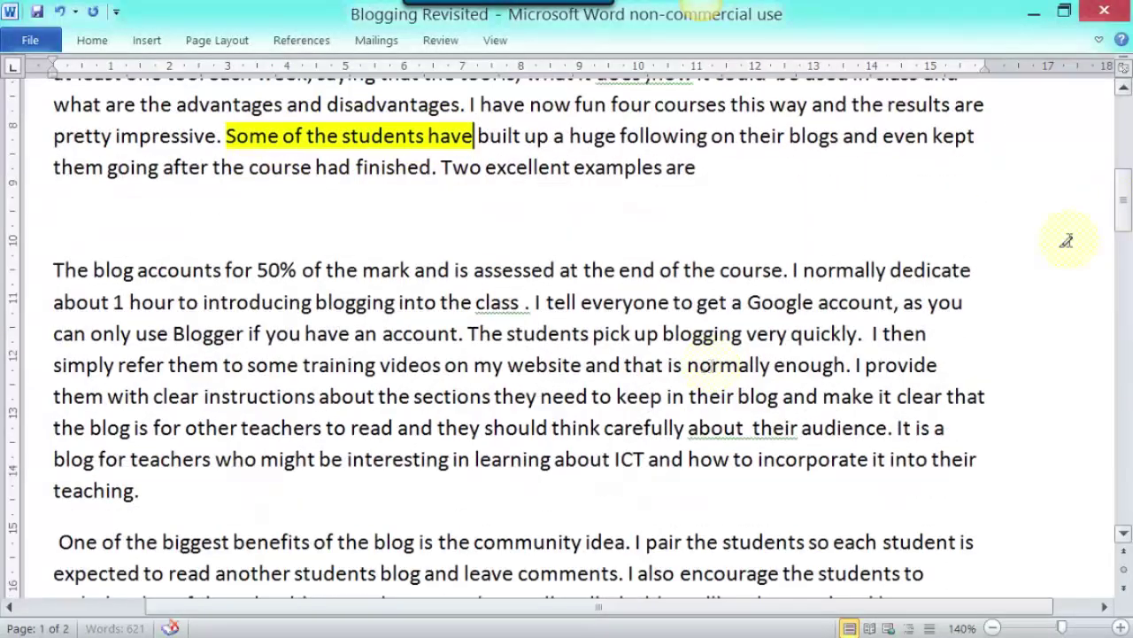
left_click_drag(434, 453, 611, 459)
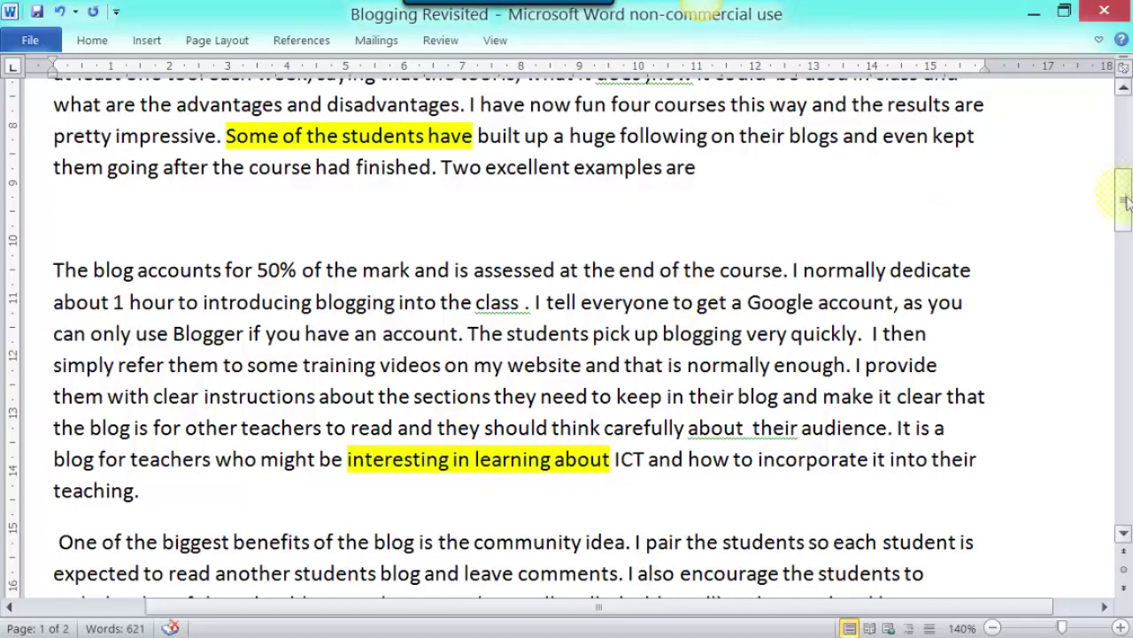
left_click_drag(1125, 202, 1118, 101)
Start a video capture of the Blogging Revisited text, widening the region at its side to 1120 x 396 pixels
mouse_move(508, 9)
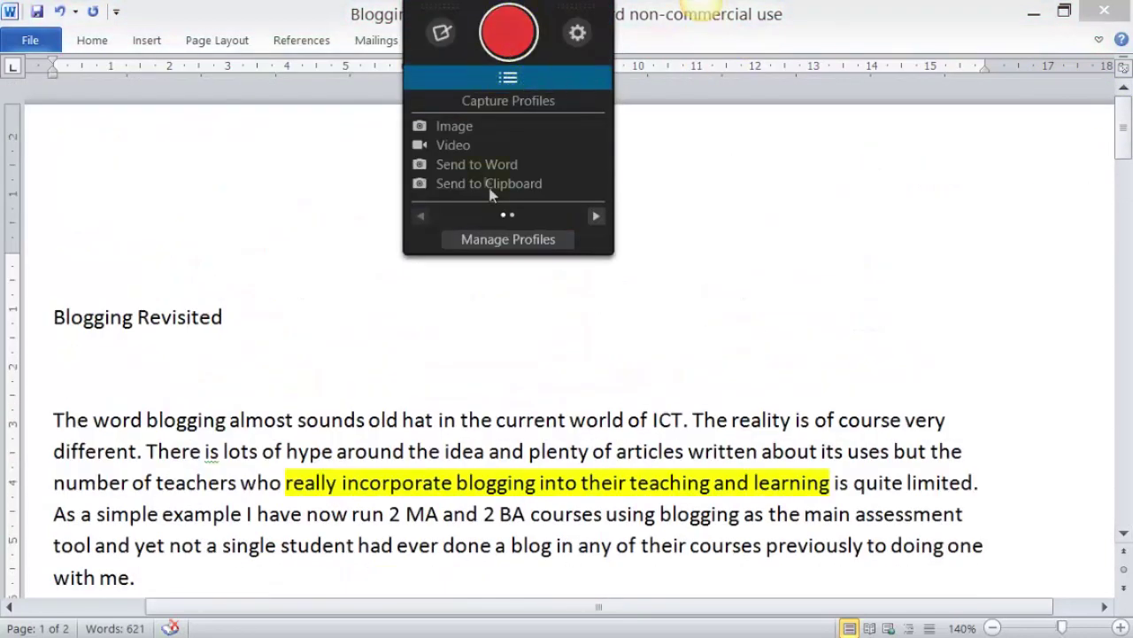
left_click(443, 147)
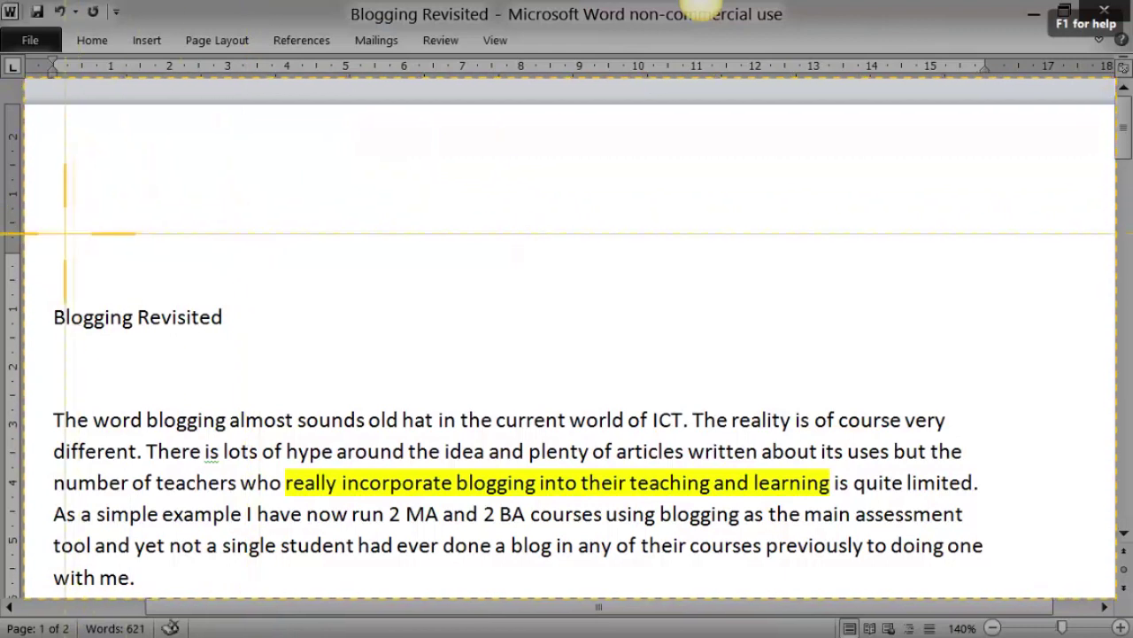
left_click_drag(58, 233, 1041, 584)
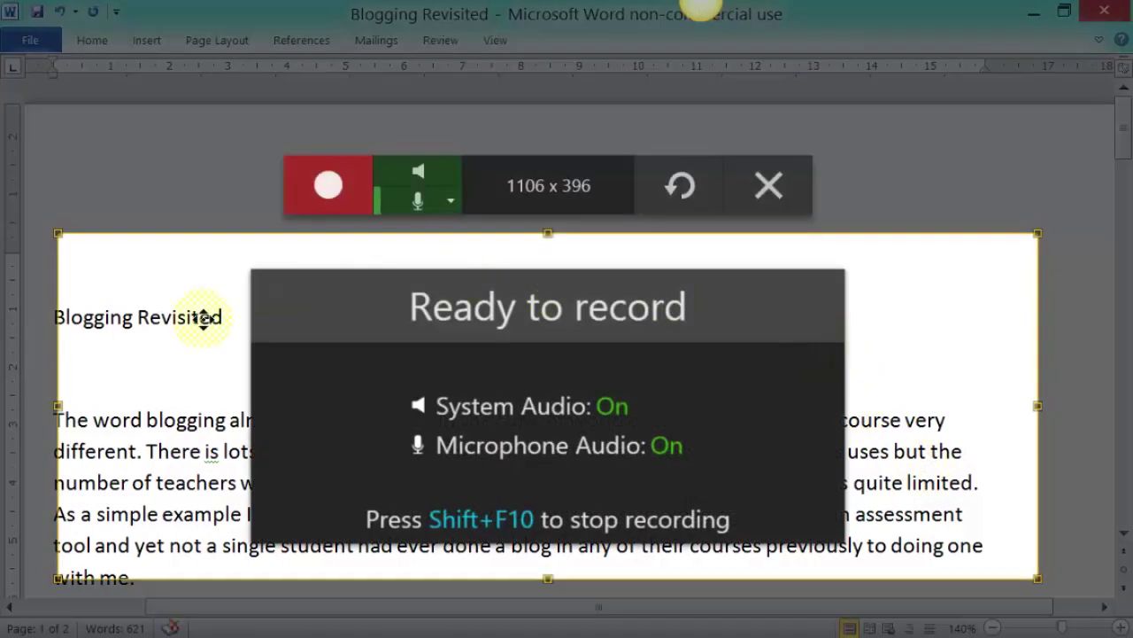
left_click_drag(55, 403, 45, 403)
left_click(324, 191)
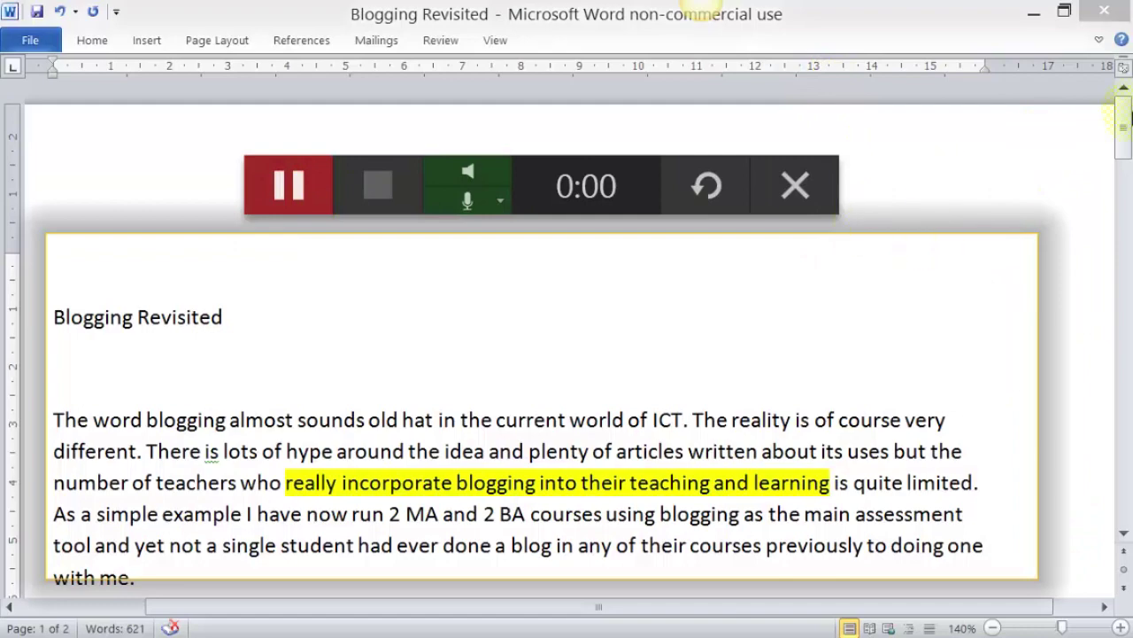
Scroll the essay to the highlighted "Some of the students have" passage while recording, and stop the recording
left_click_drag(1124, 115, 1126, 128)
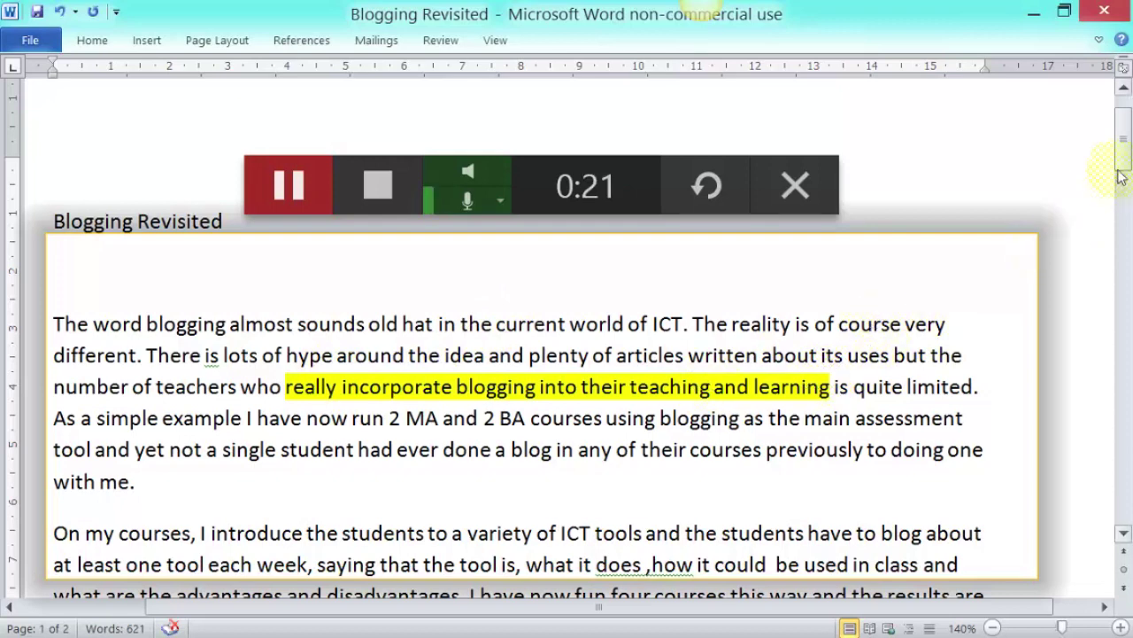
left_click_drag(1122, 155, 1126, 181)
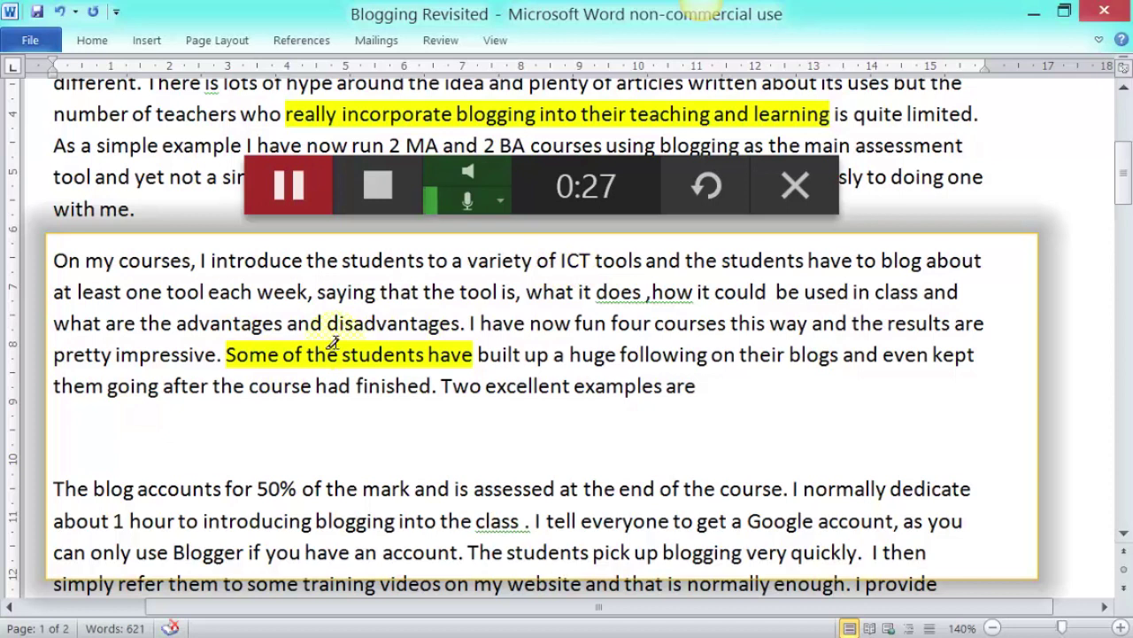
left_click(381, 179)
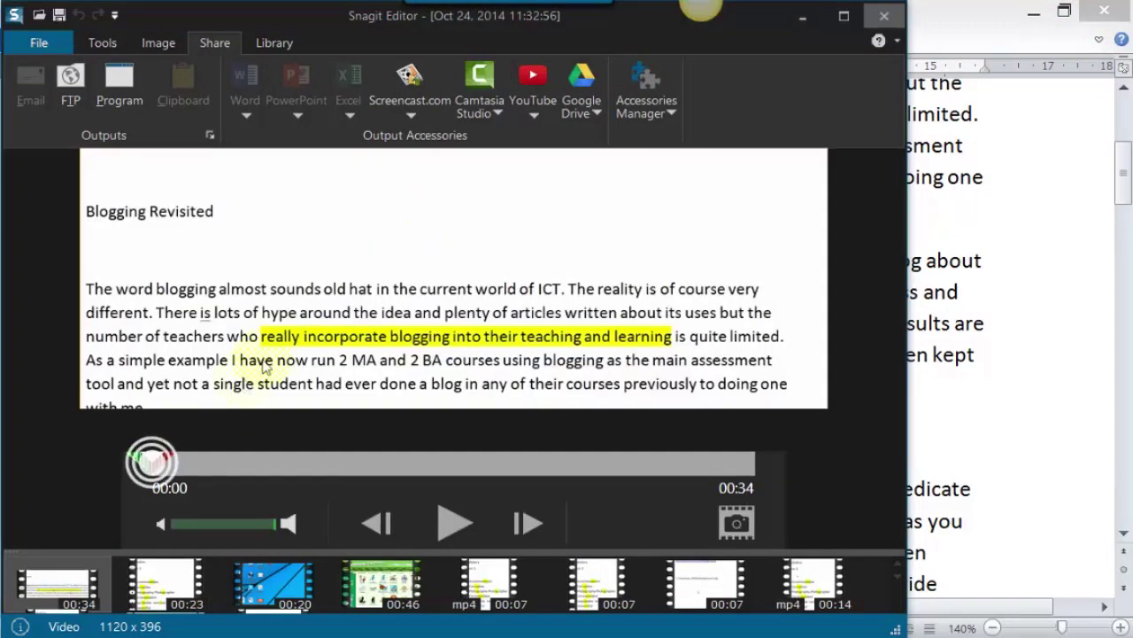
Preview the recorded essay feedback clip in the Snagit Editor and pause it
left_click(451, 535)
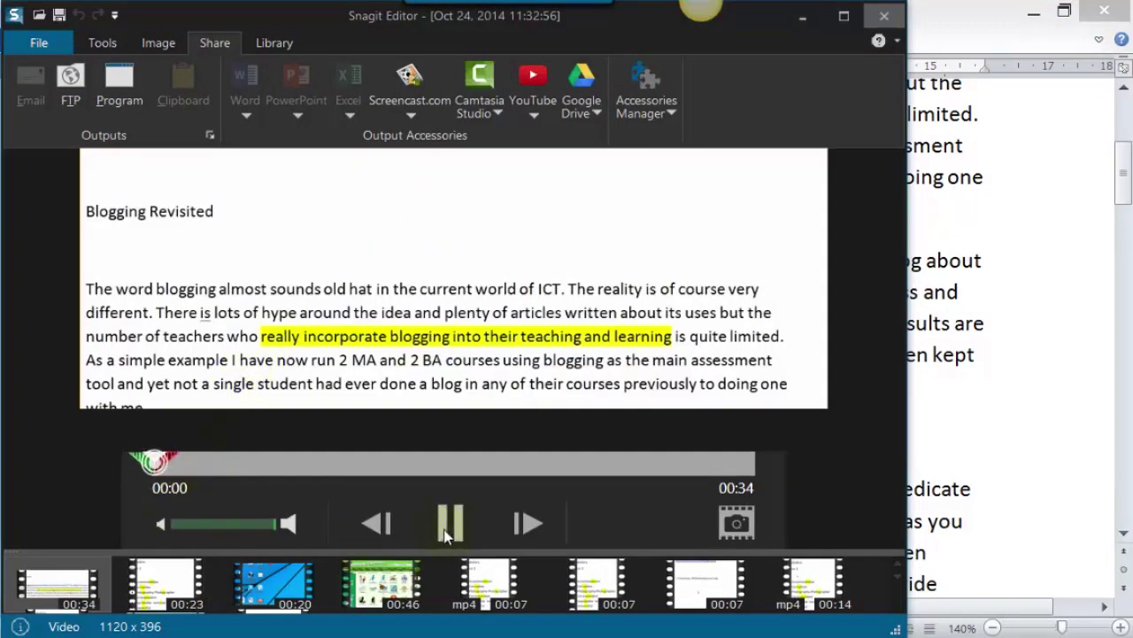
left_click(448, 524)
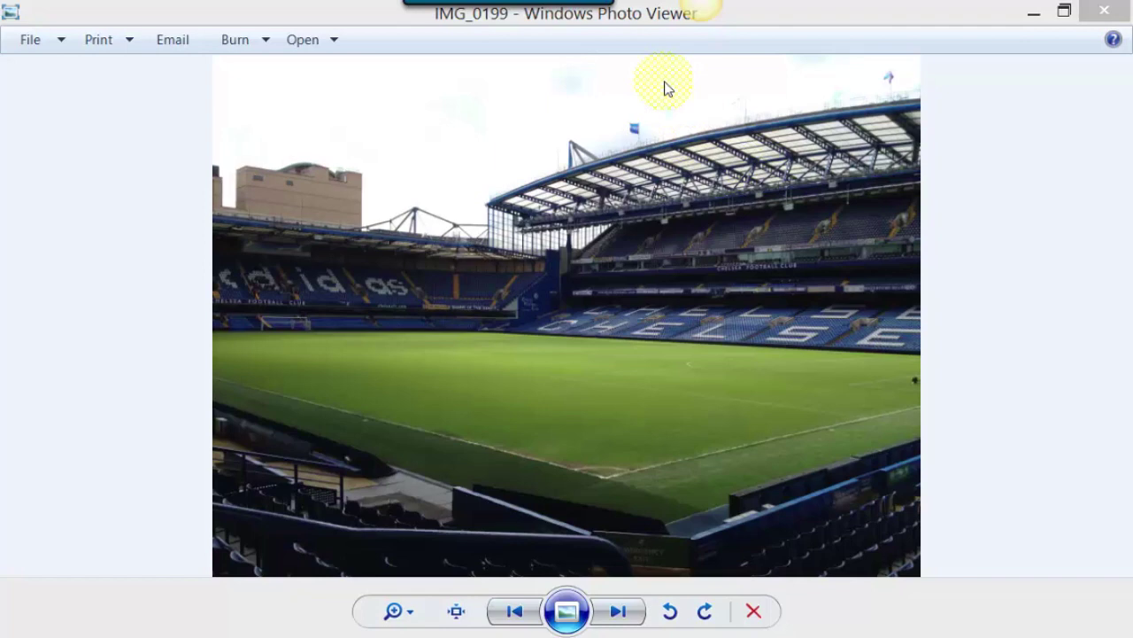
Record a video of the IMG_0199 stadium photo in a 764 x 538 region covering most of the picture, and stop the recording
mouse_move(513, 4)
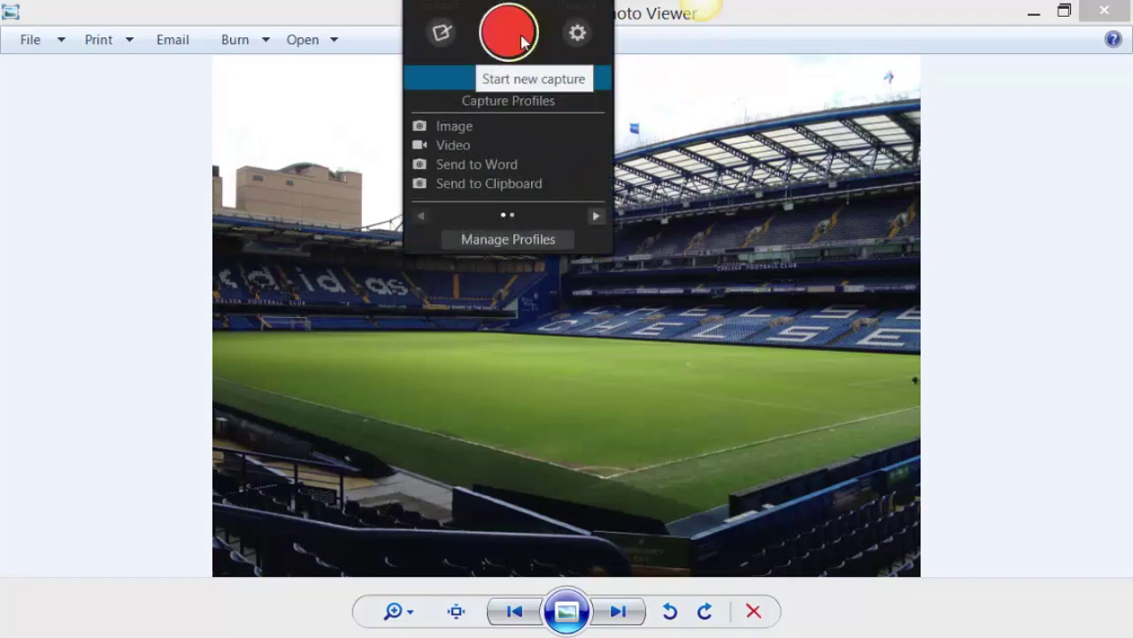
left_click(448, 146)
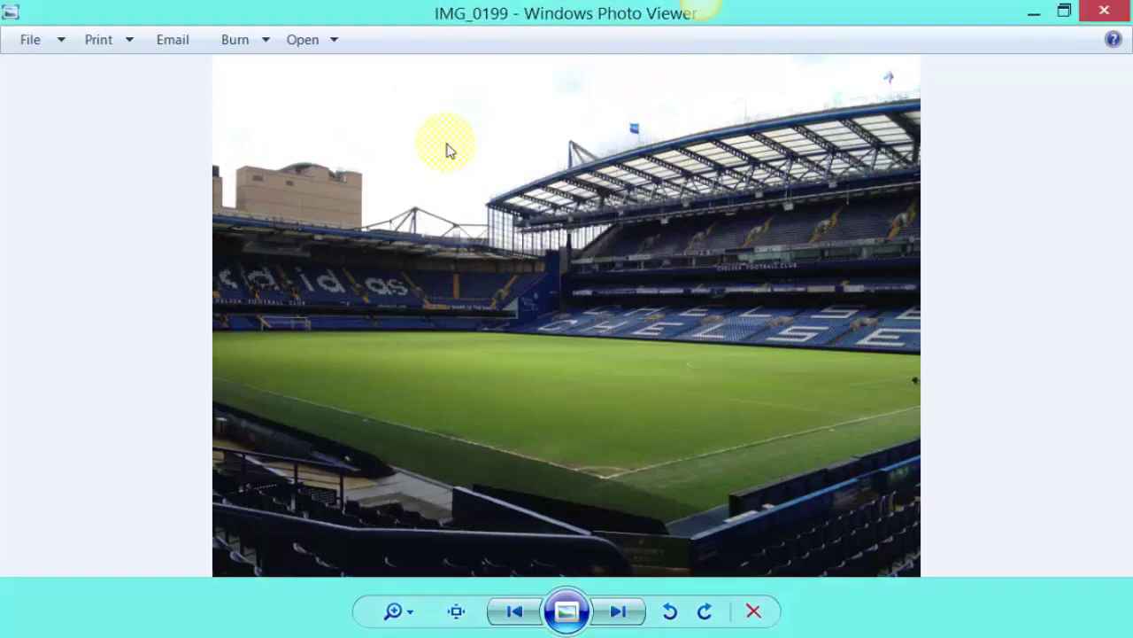
left_click_drag(228, 84, 905, 552)
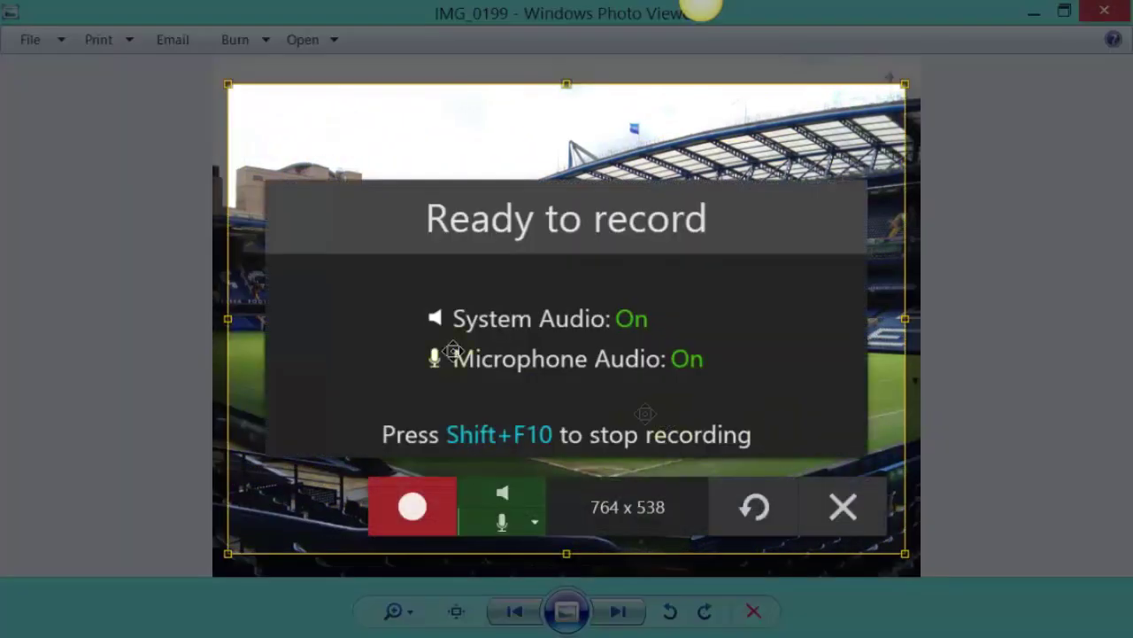
left_click(413, 506)
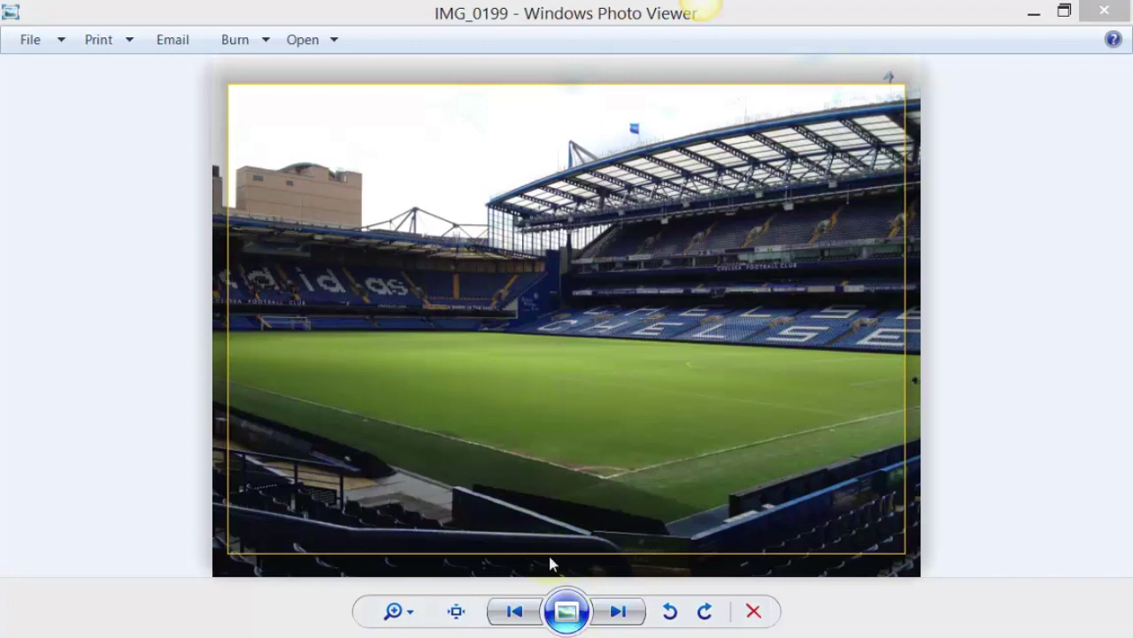
left_click(497, 394)
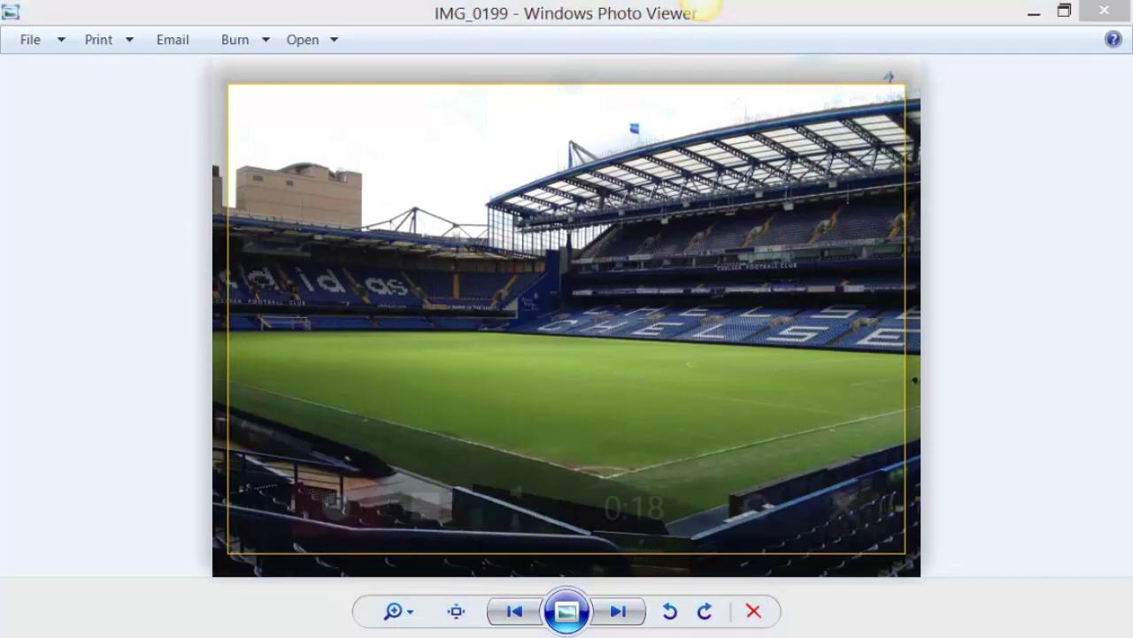
left_click(429, 508)
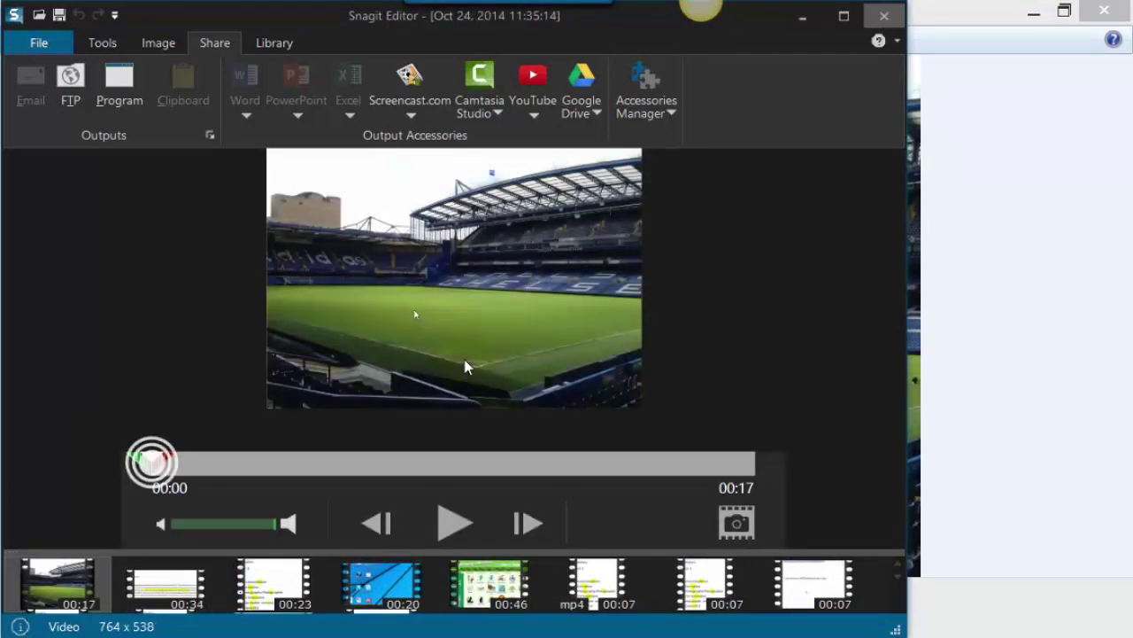
Preview the start of the recorded stadium clip, pause it and close the Snagit Editor
left_click(457, 527)
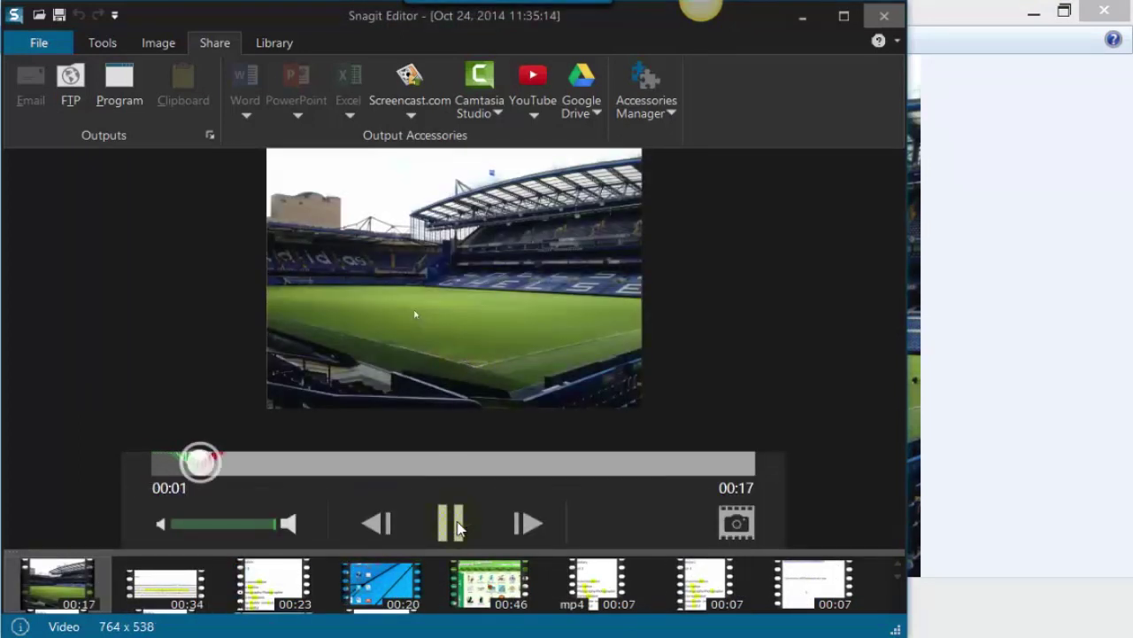
left_click(456, 526)
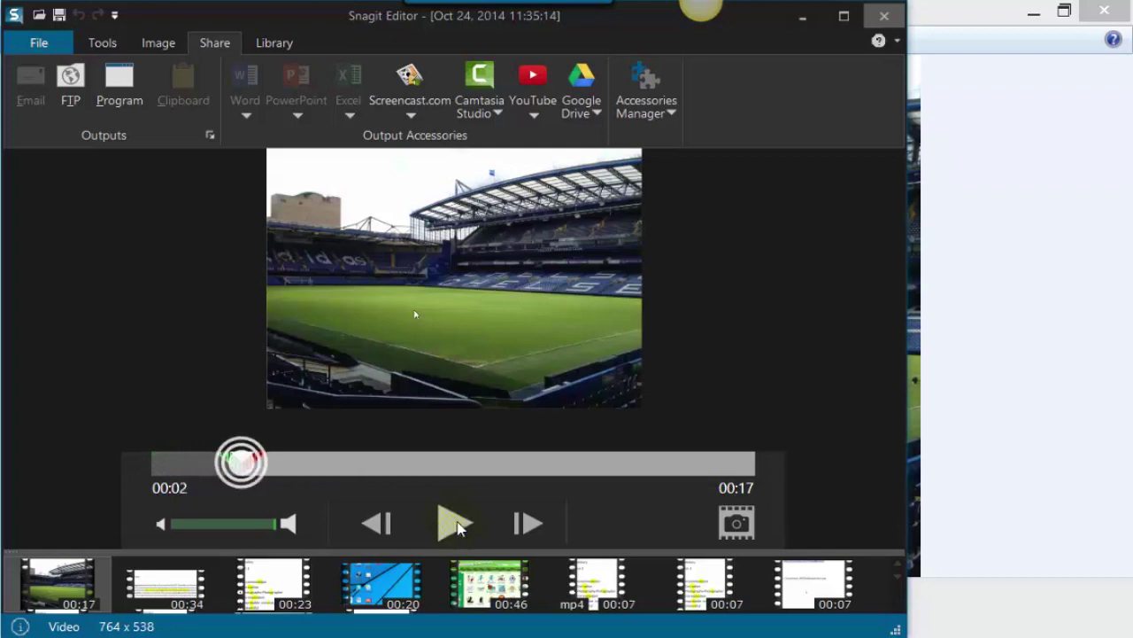
left_click(883, 16)
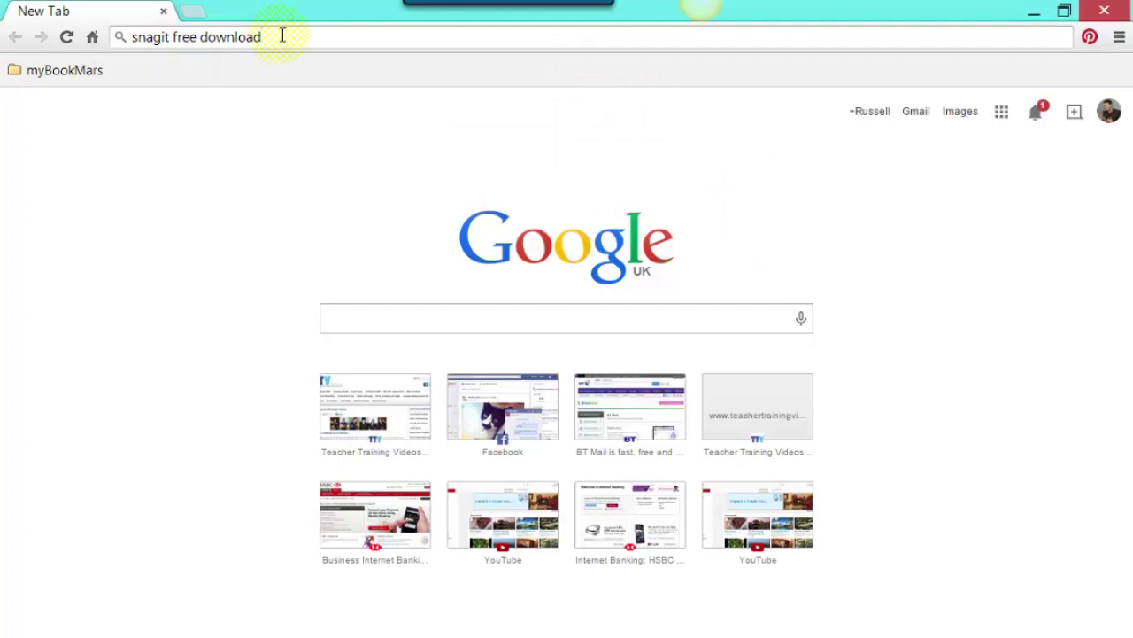
Search Google for "snagit free download" and open TechSmith's Download Snagit trial page
key("Return")
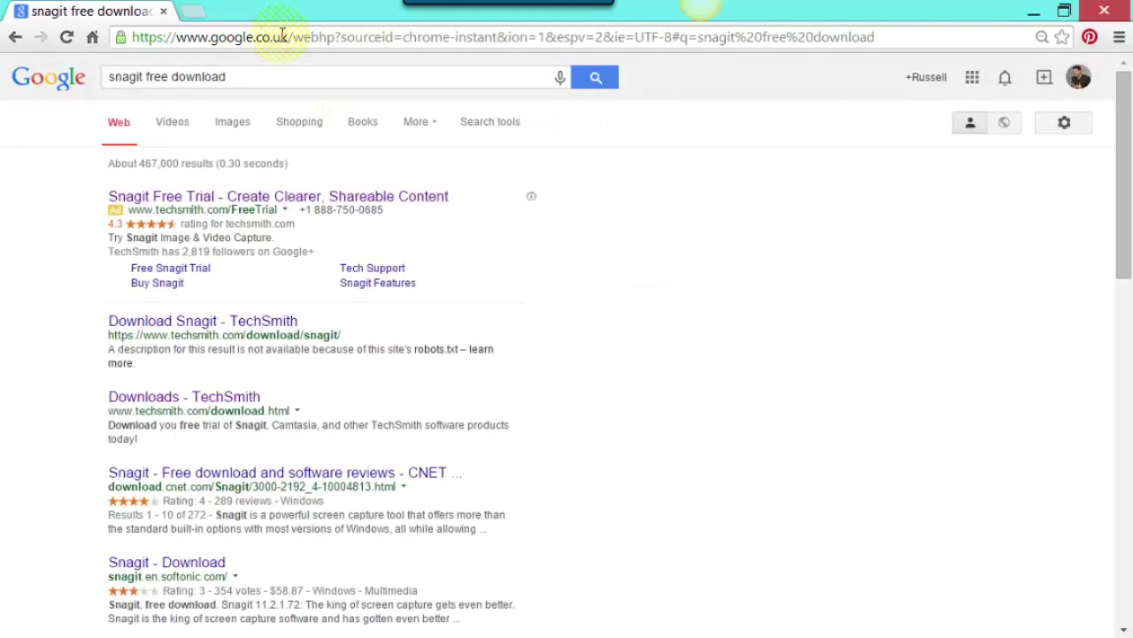
left_click(151, 325)
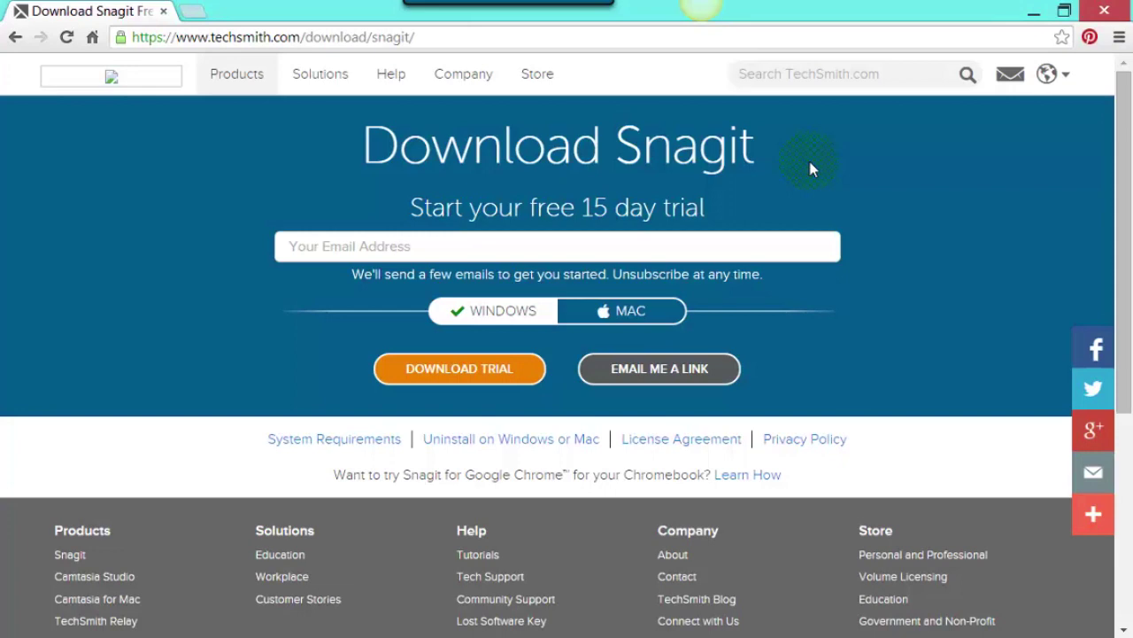
left_click(459, 378)
left_click(441, 236)
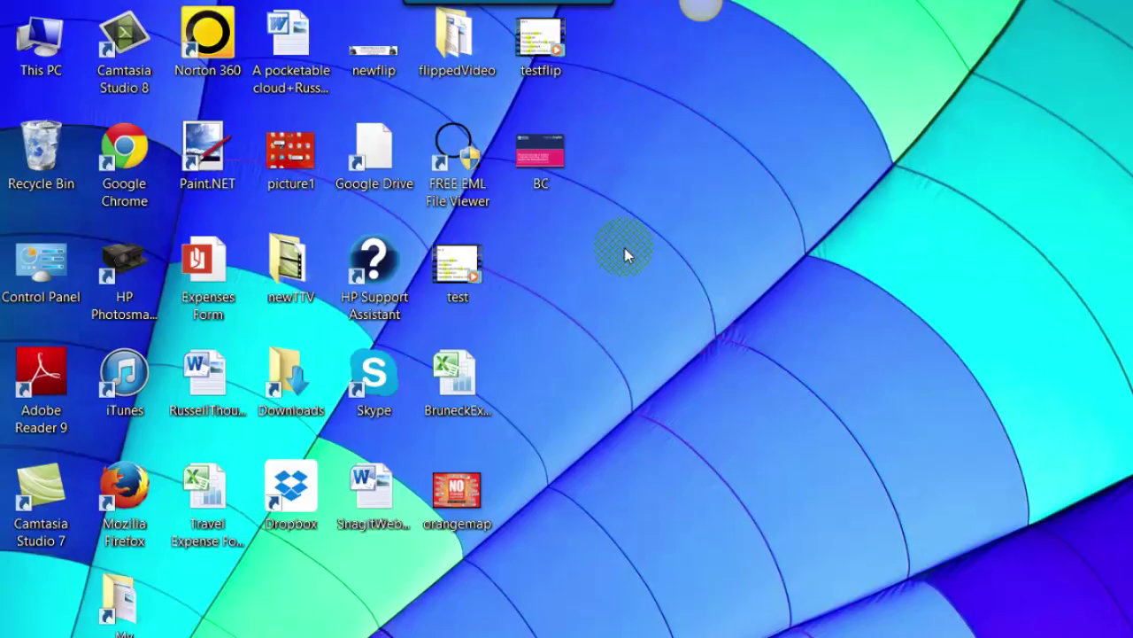
Browse the Windows Start screen apps to locate the Snagit tiles
mouse_move(505, 3)
key("super")
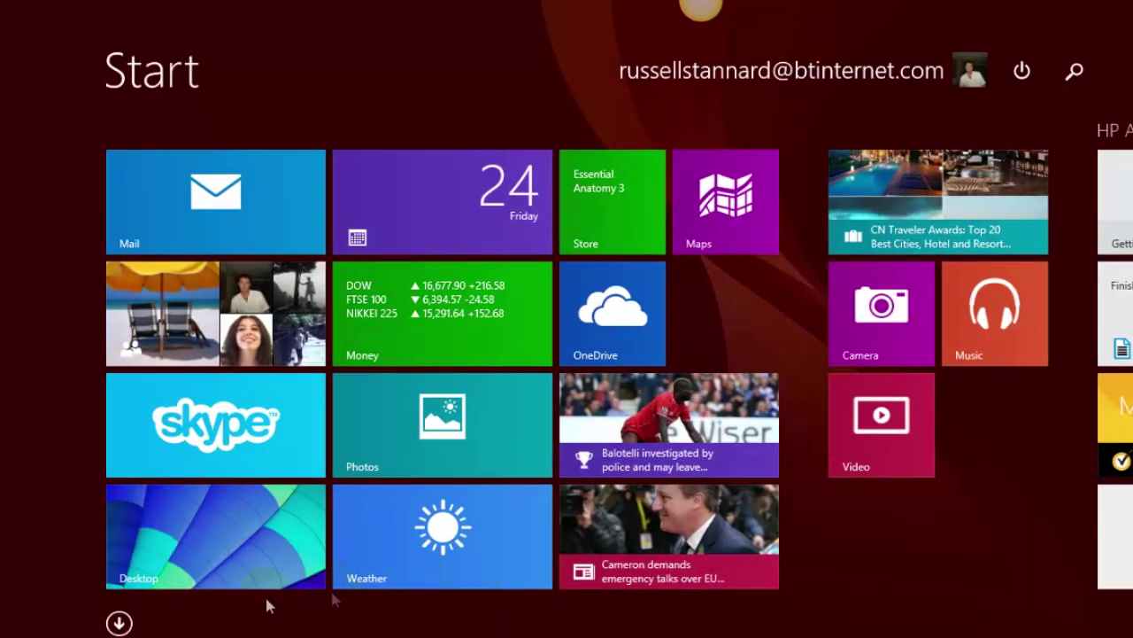
scroll(567, 368, "down", 10)
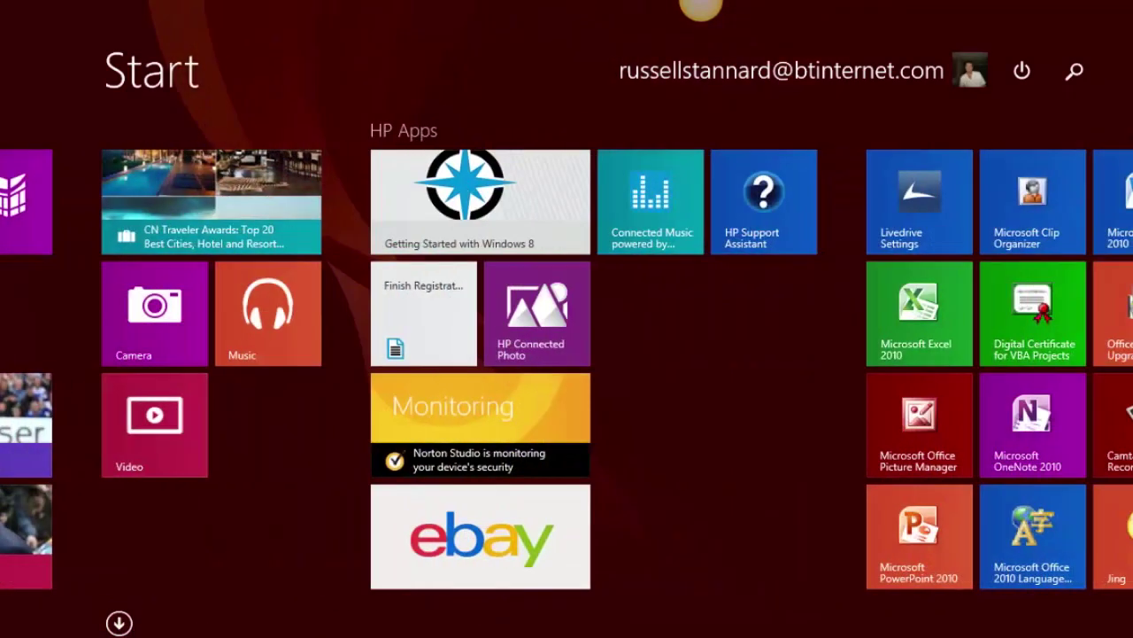
scroll(567, 368, "down", 4)
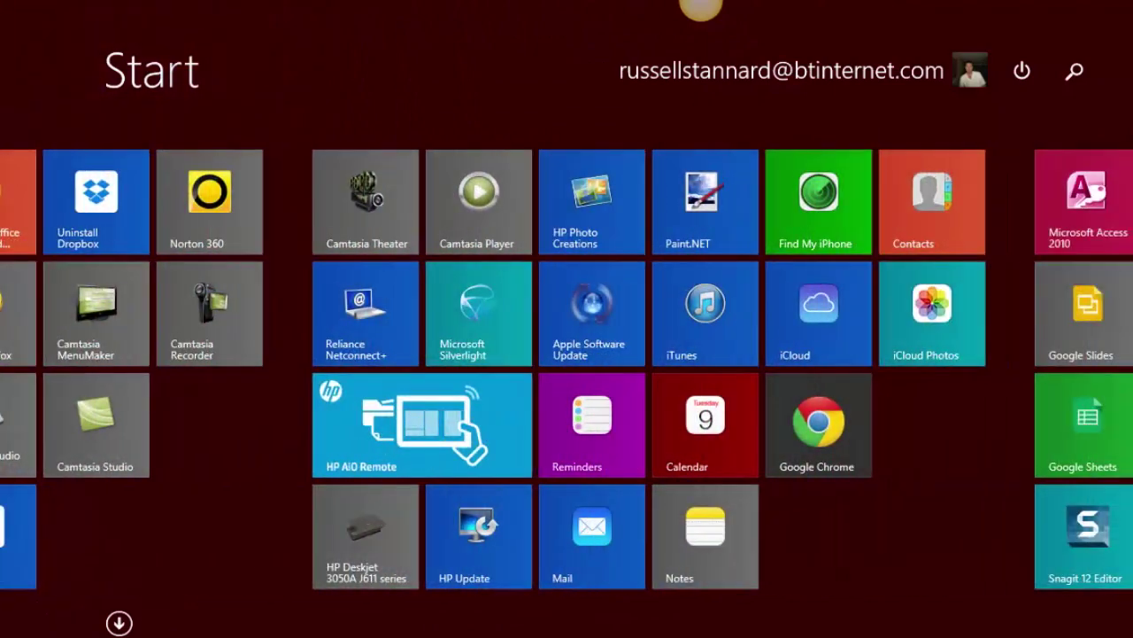
scroll(567, 368, "down", 5)
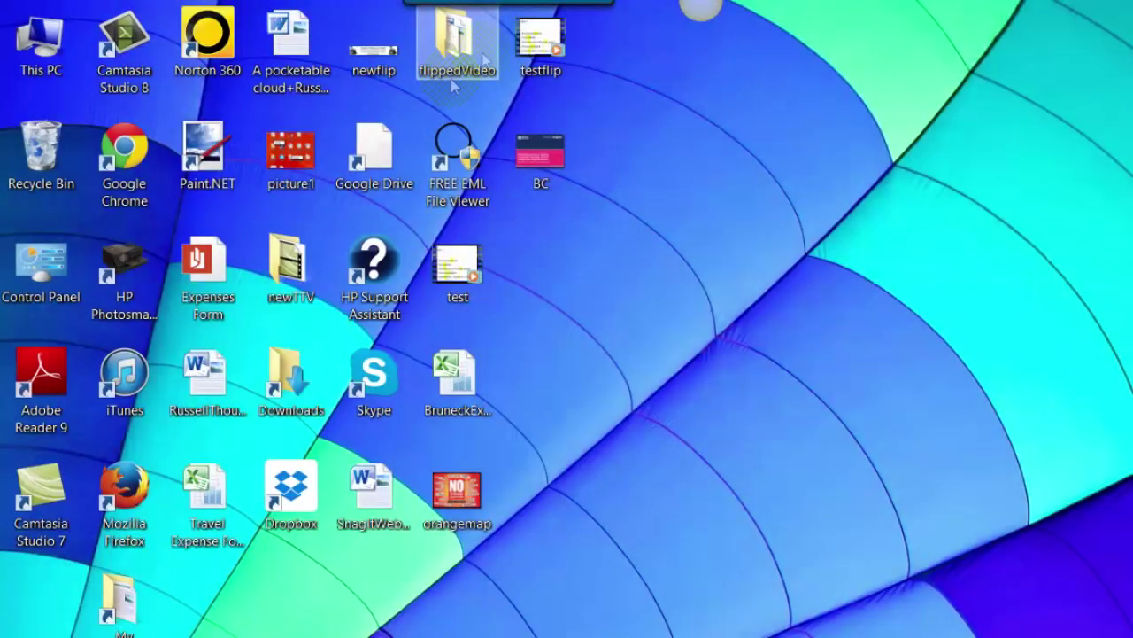
Dock the Snagit capture window at the right edge of the desktop, at the left edge, and back along the top edge
mouse_move(496, 14)
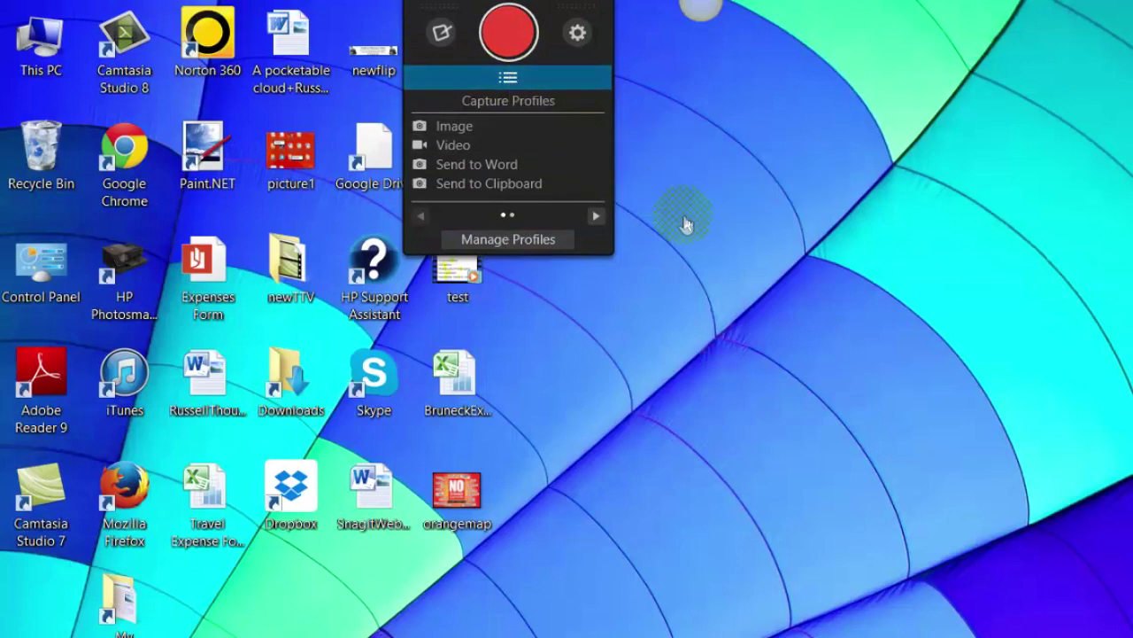
left_click_drag(507, 215, 1083, 268)
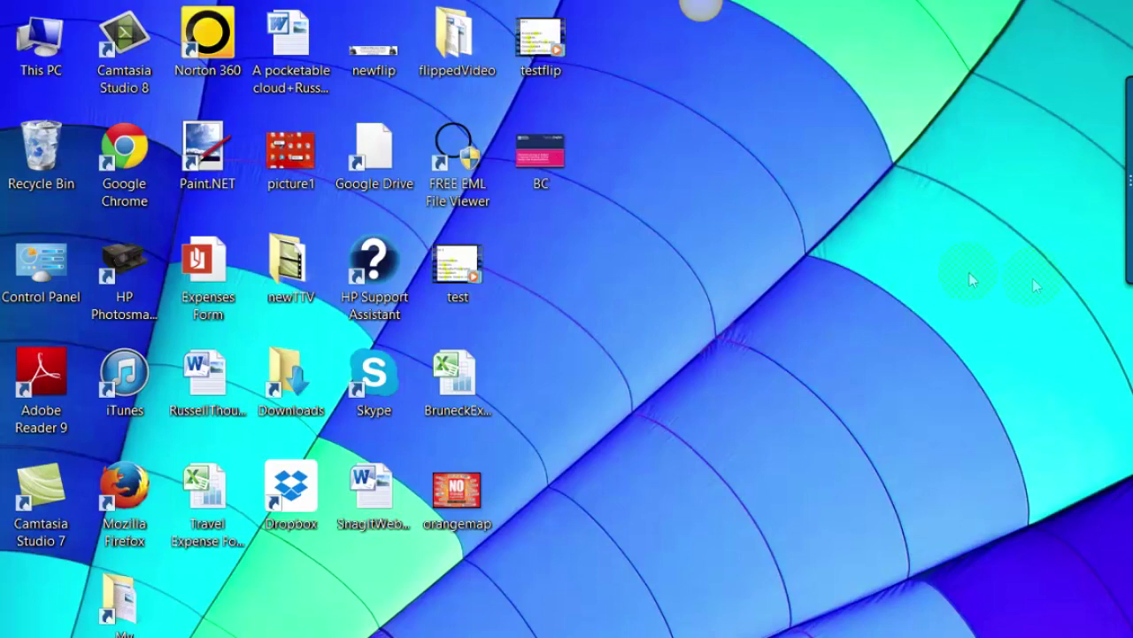
mouse_move(1129, 182)
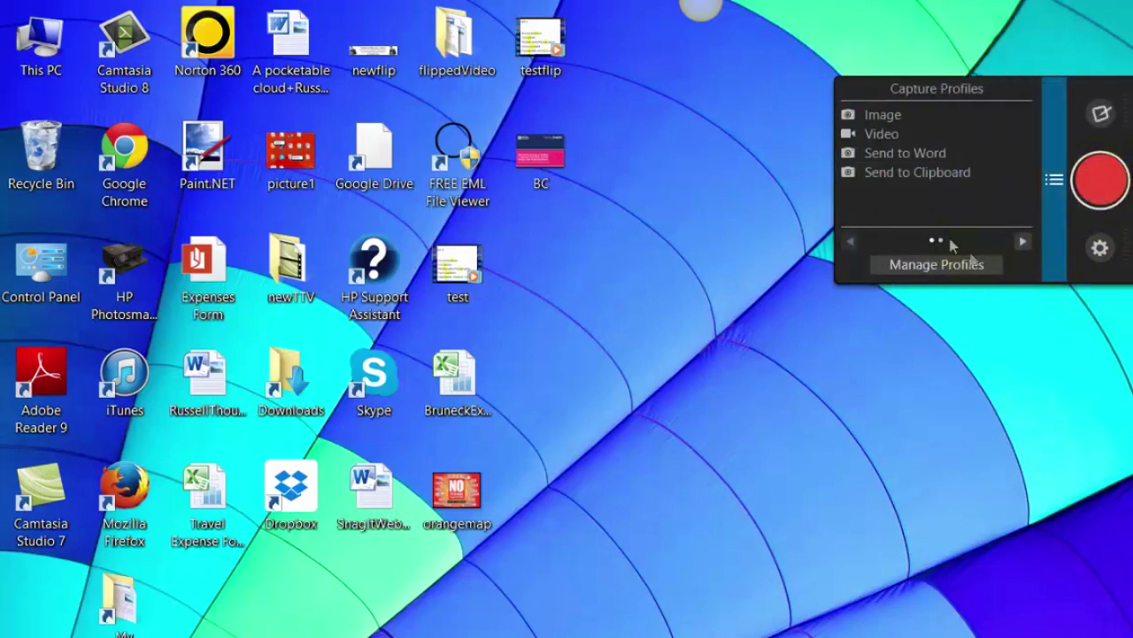
left_click_drag(934, 244, 4, 464)
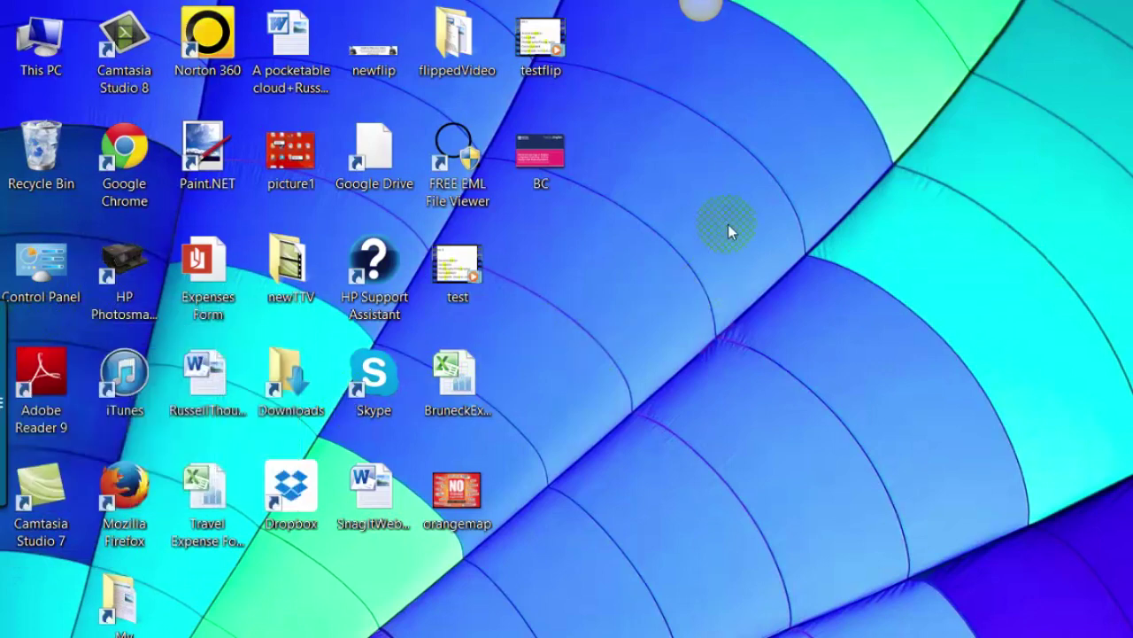
mouse_move(3, 387)
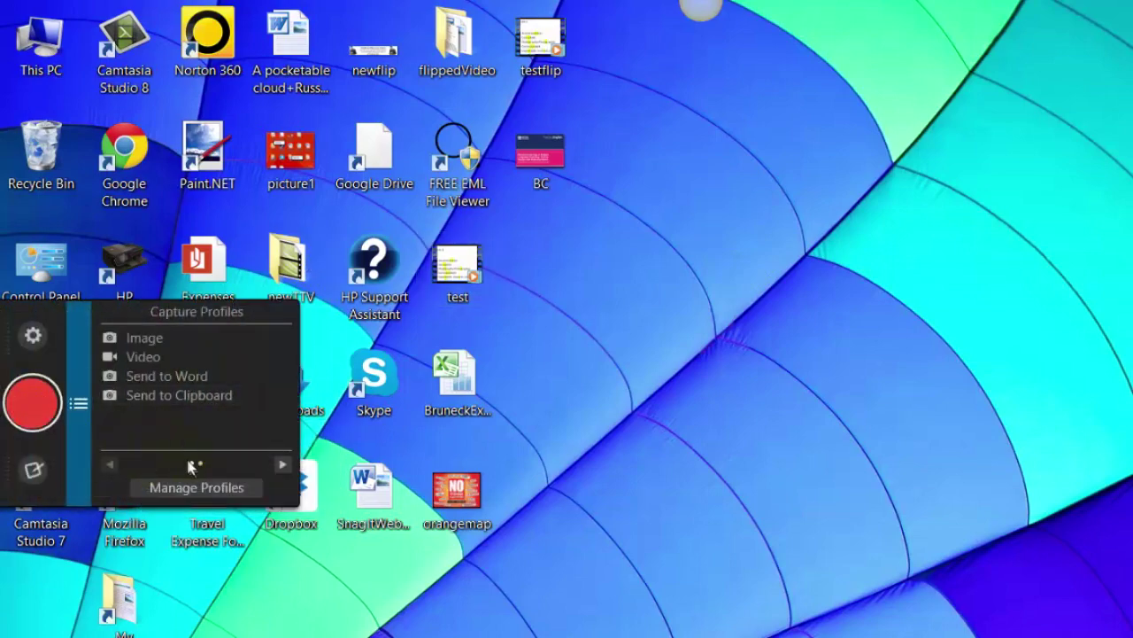
left_click_drag(193, 469, 385, 132)
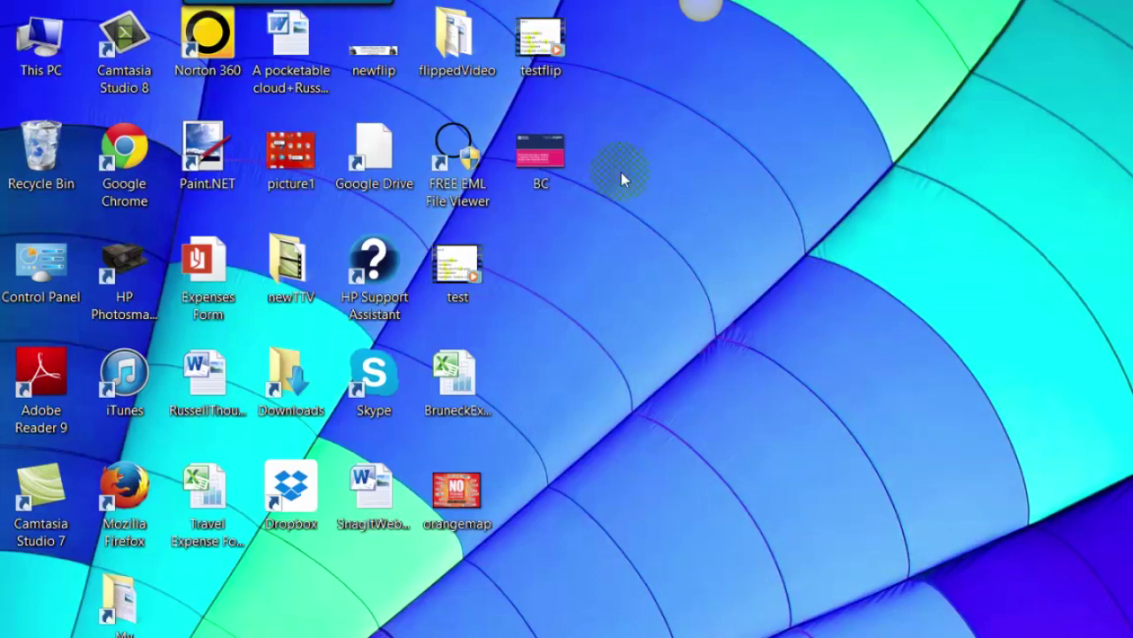
Set up a video capture of a 766 x 320 desktop region with Internal Mic (IDT High Definition Audio CODEC) as the microphone
mouse_move(248, 4)
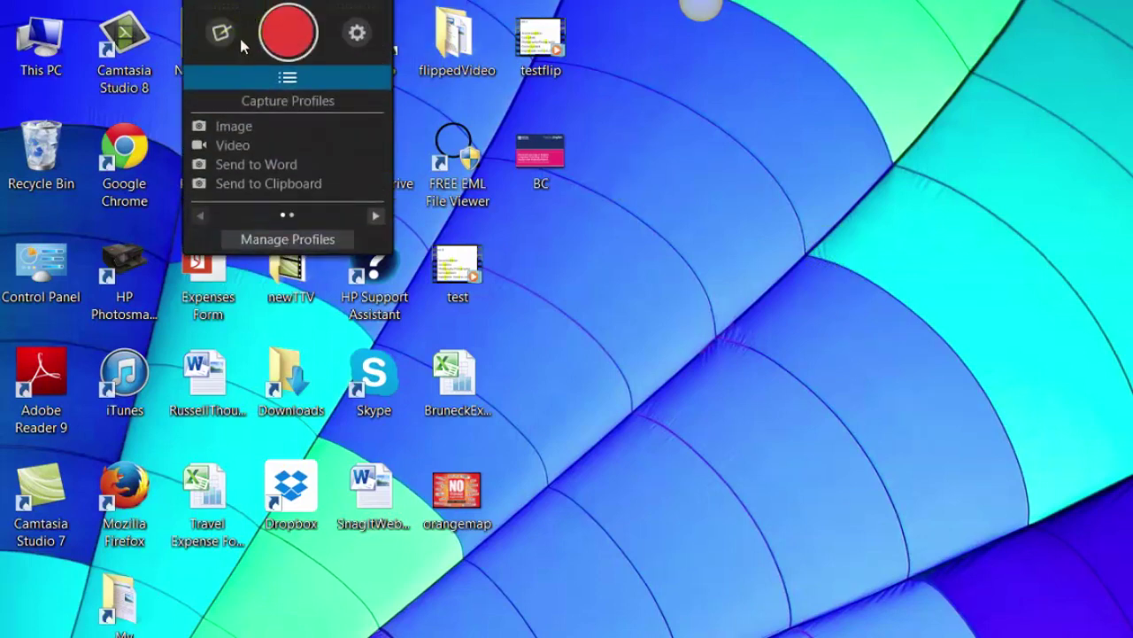
left_click(228, 153)
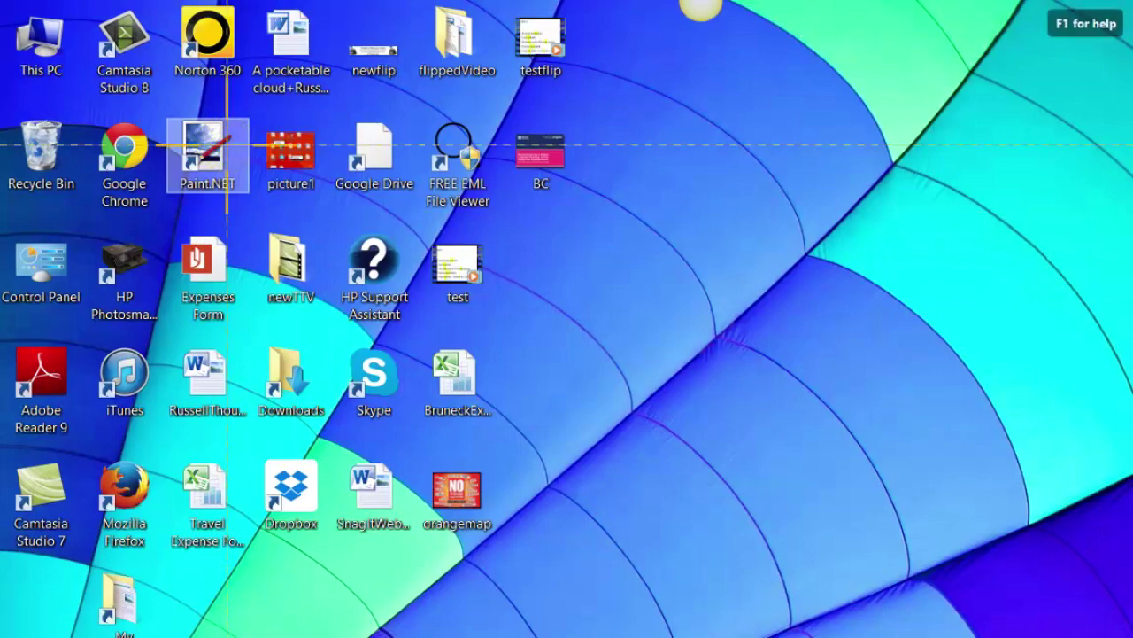
mouse_move(162, 113)
left_mouse_down()
mouse_move(241, 257)
mouse_move(283, 428)
mouse_move(840, 398)
left_mouse_up()
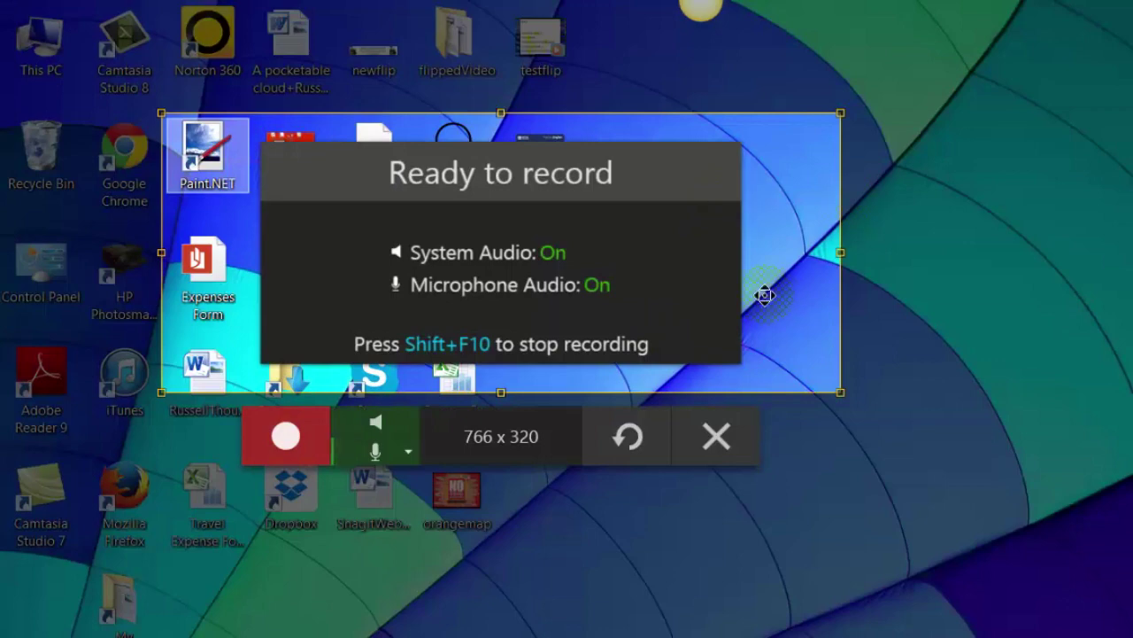
left_click(410, 454)
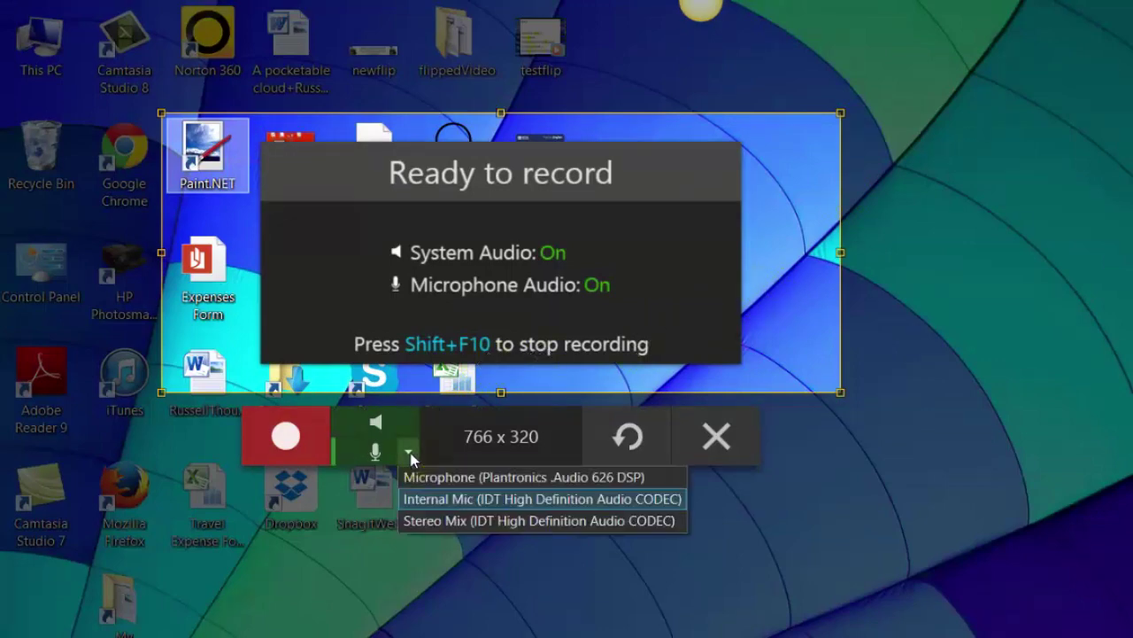
left_click(432, 505)
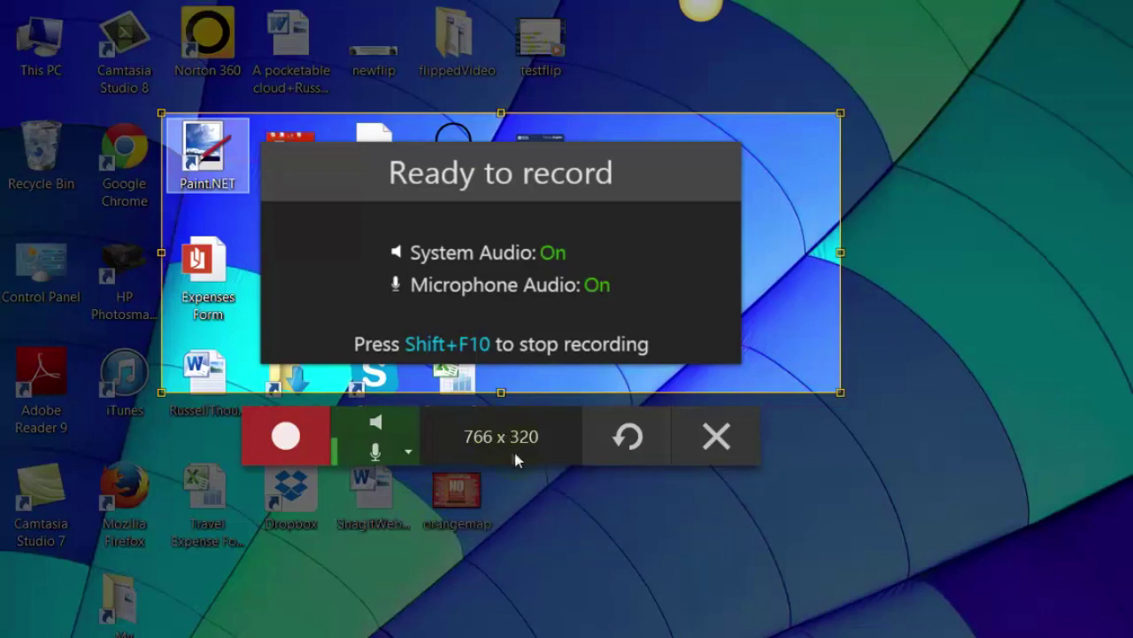
Record the selected desktop region, bring up the Dropbox subfolder window while recording, and stop the recording
left_click(291, 439)
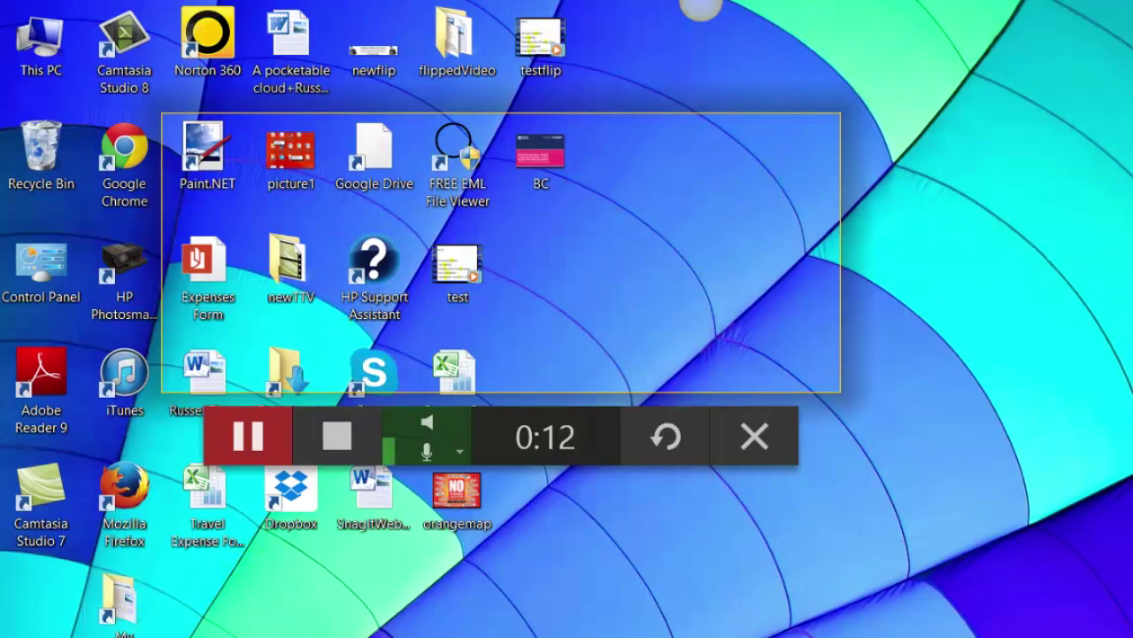
left_click(354, 563)
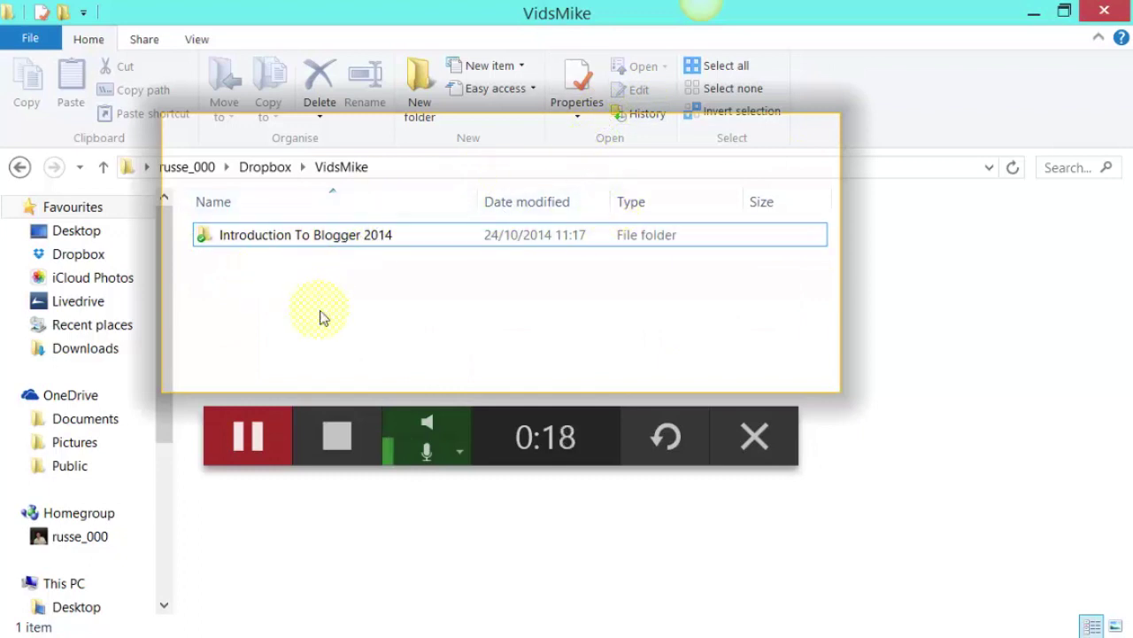
left_click(337, 438)
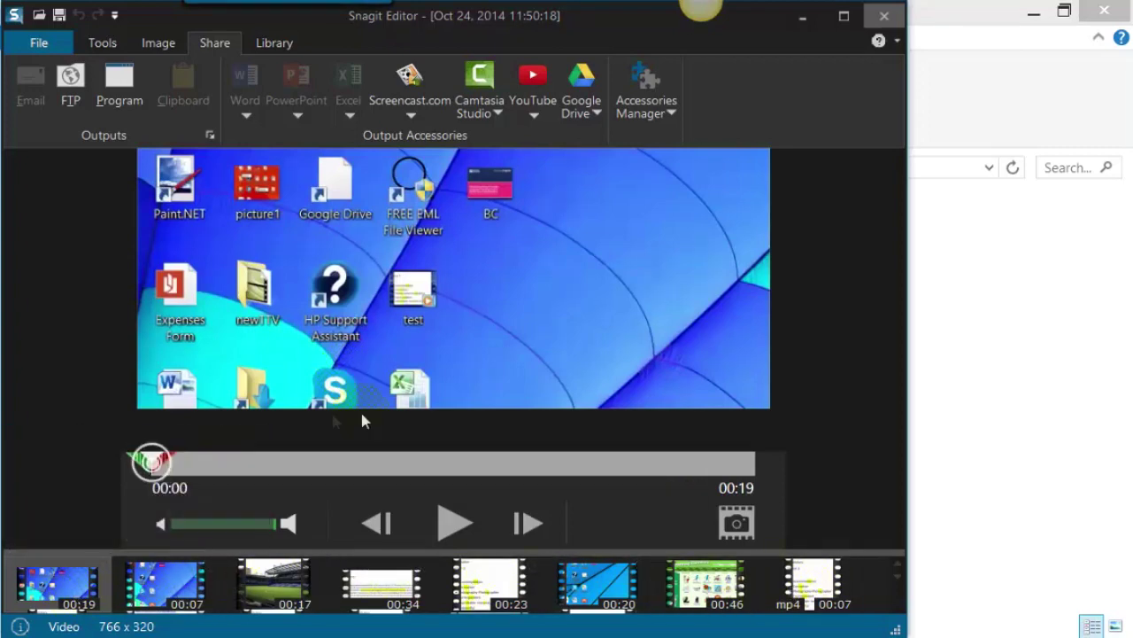
Preview the start of the recorded desktop clip in the Snagit Editor and pause it
left_click(449, 525)
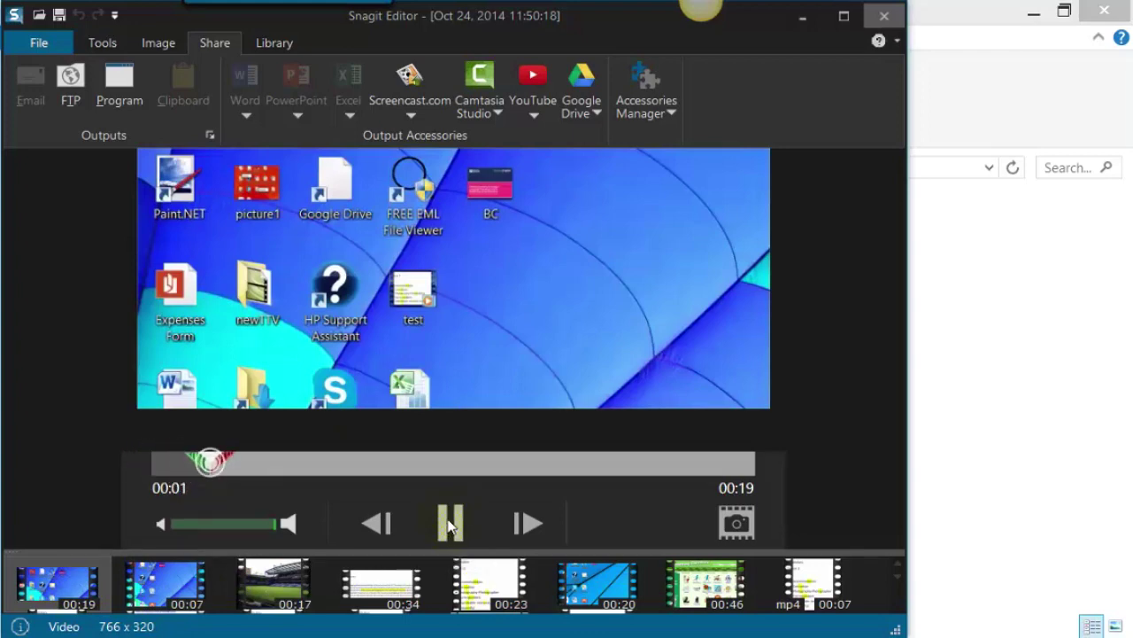
left_click(445, 525)
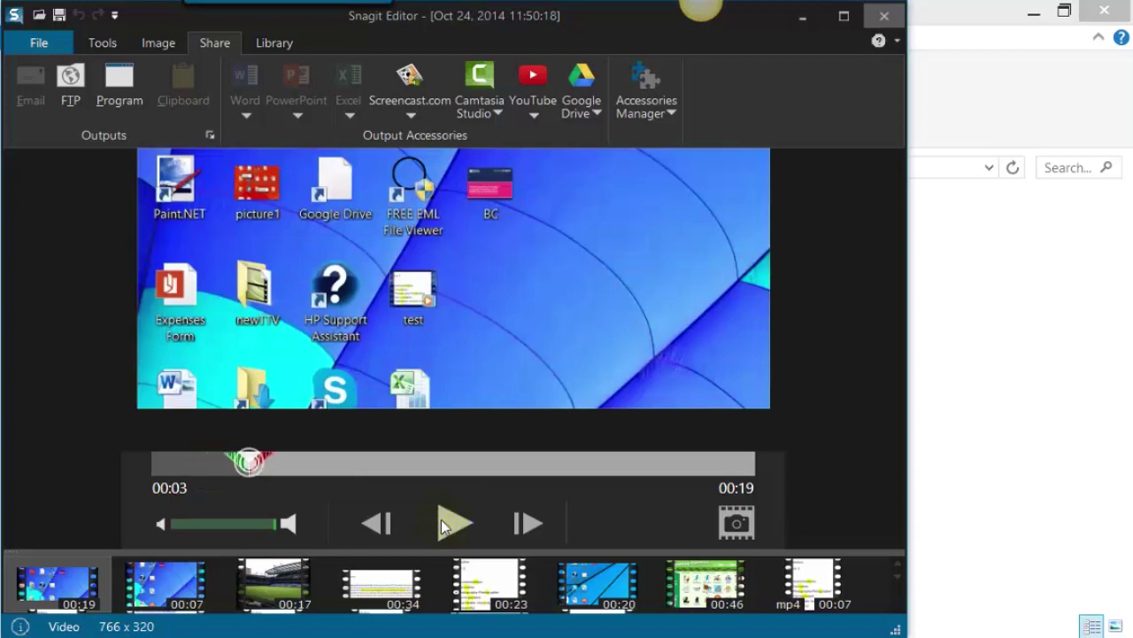
key("alt")
key("alt")
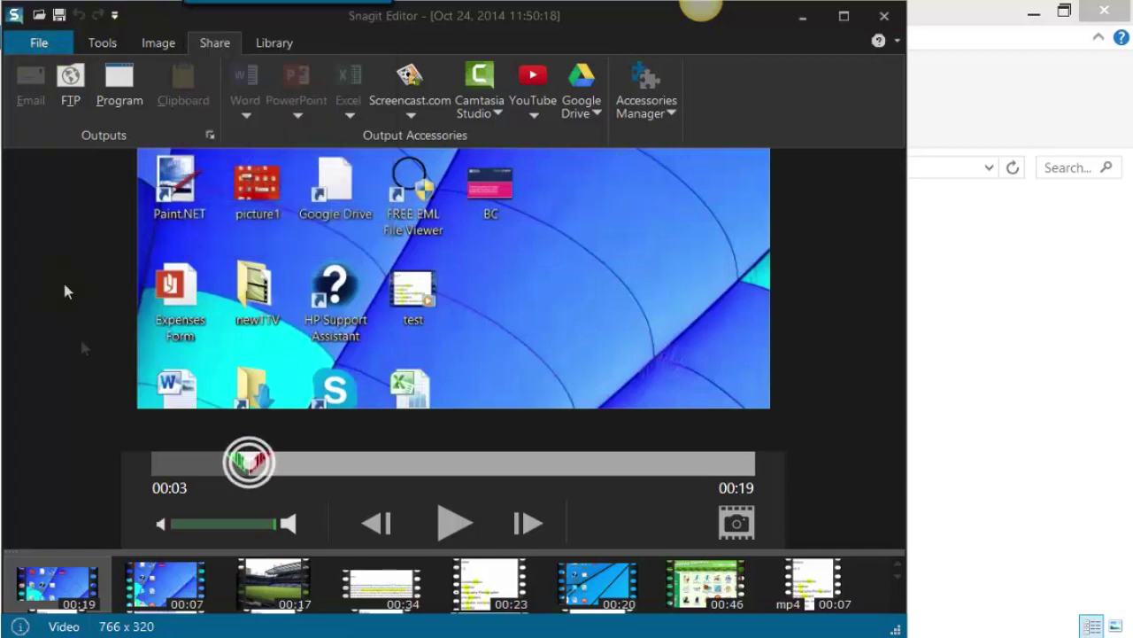
Save a copy of the 19-second desktop clip in standard MP4 format on the Desktop as TestSnagItone
left_click(38, 45)
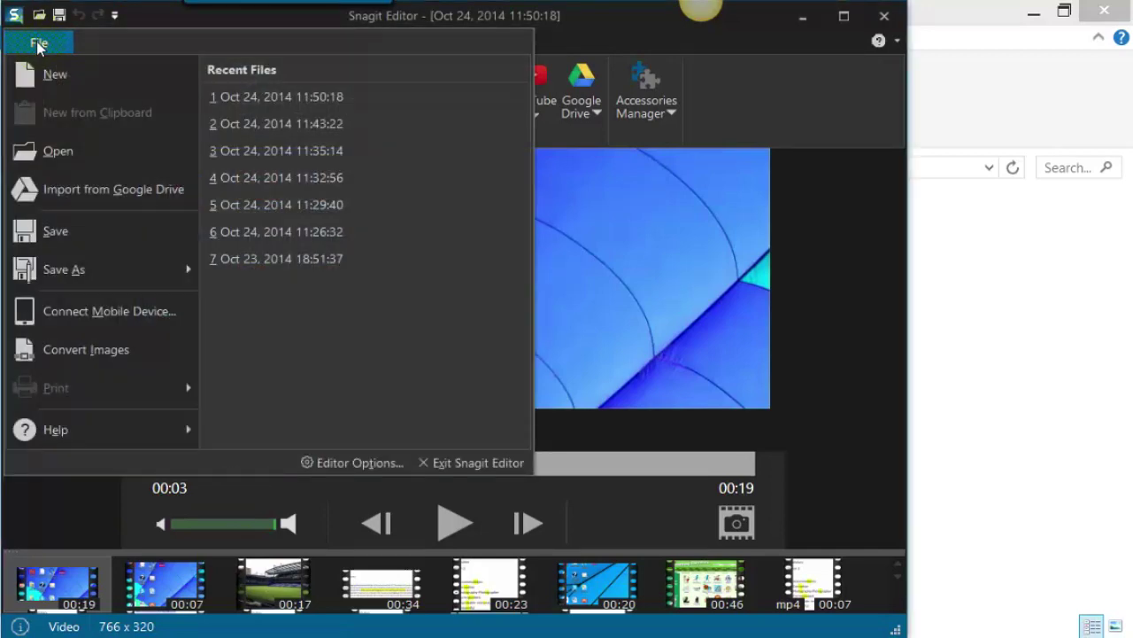
mouse_move(70, 269)
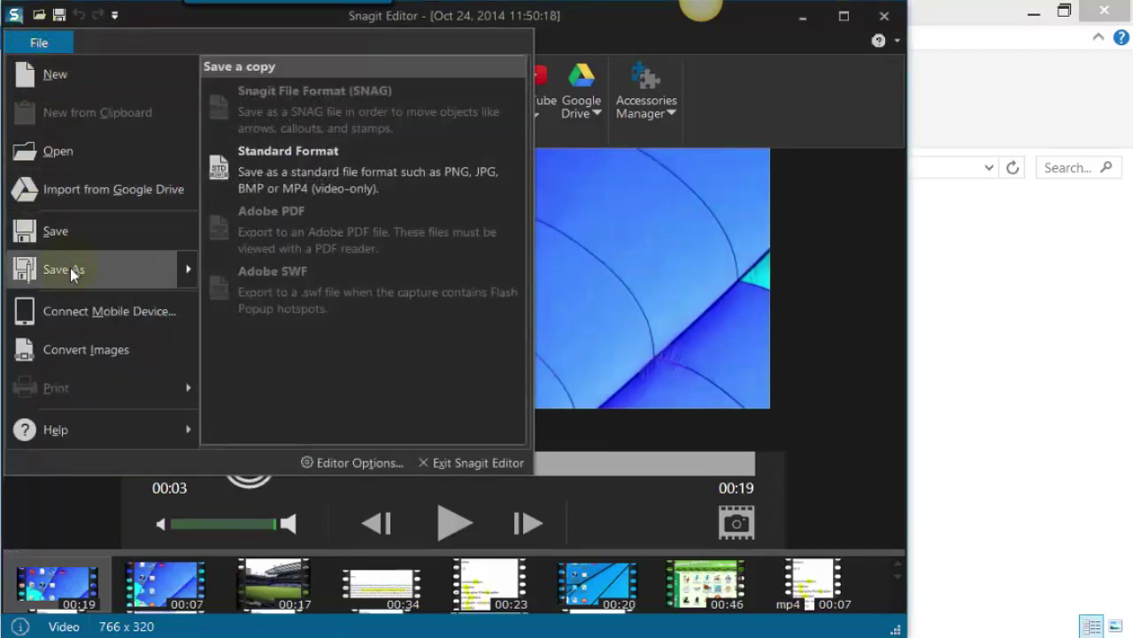
left_click(316, 175)
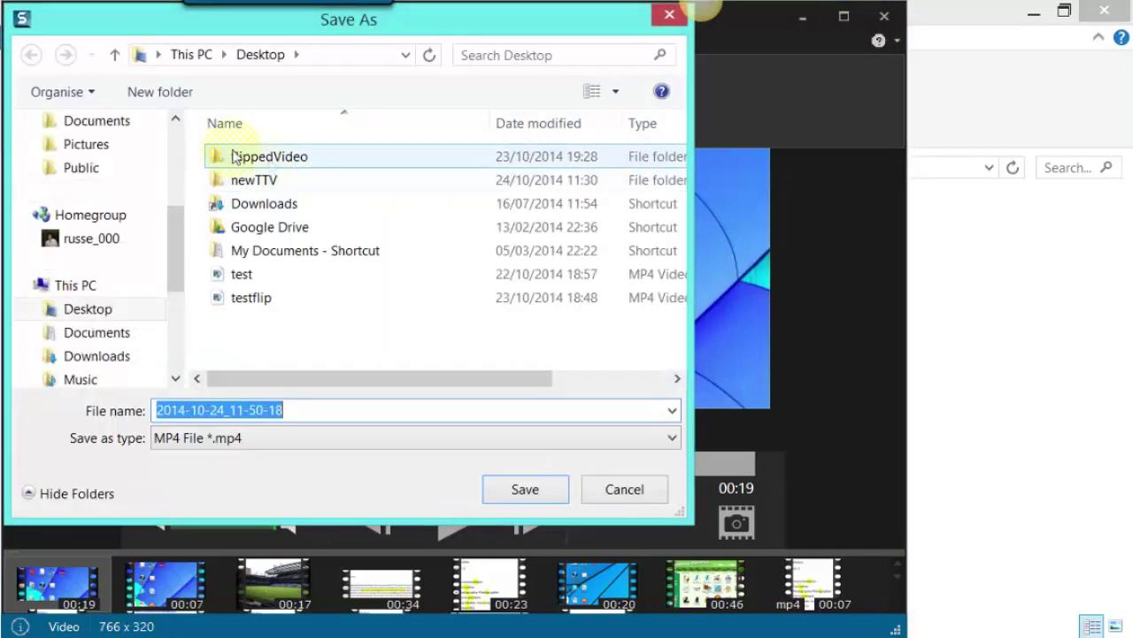
left_click(172, 253)
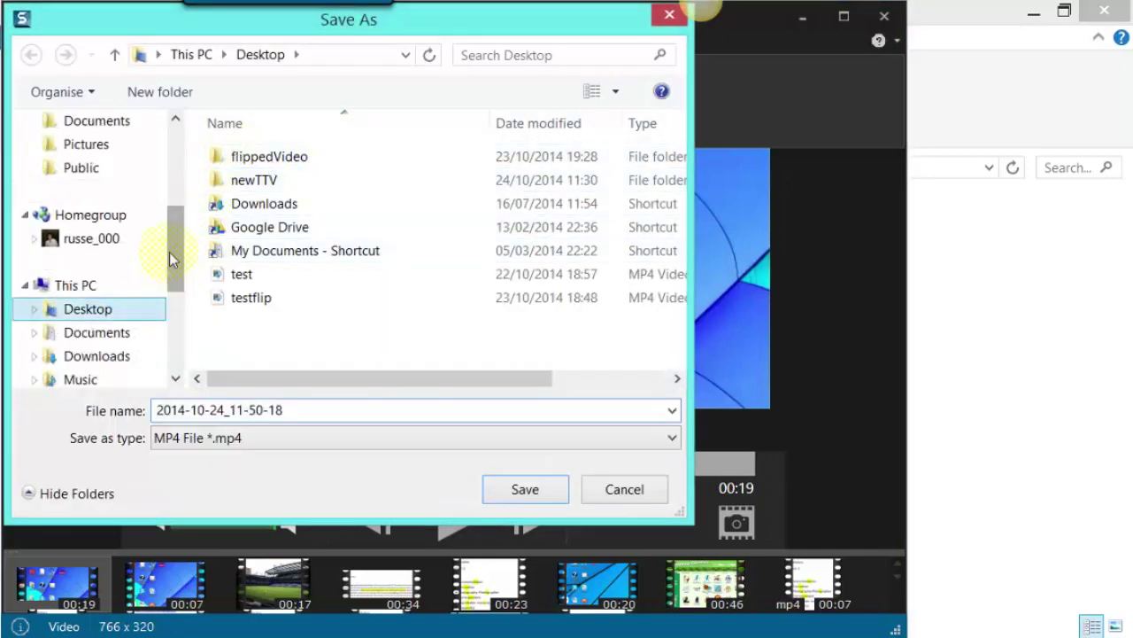
scroll(182, 177, "up", 2)
scroll(182, 177, "up", 3)
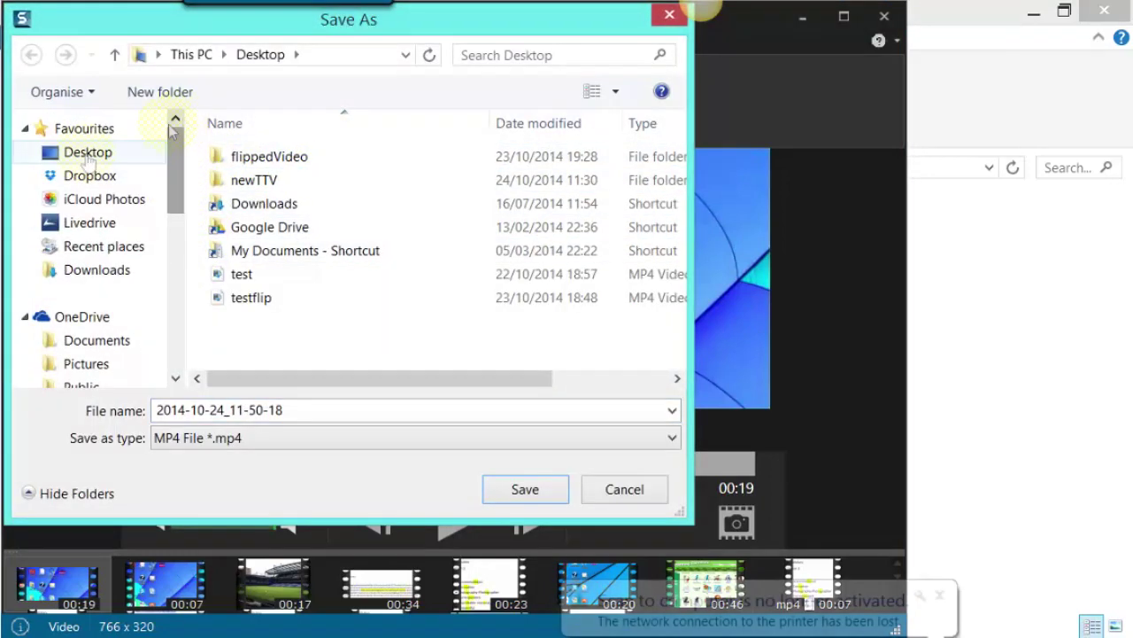
left_click(84, 152)
double_click(323, 406)
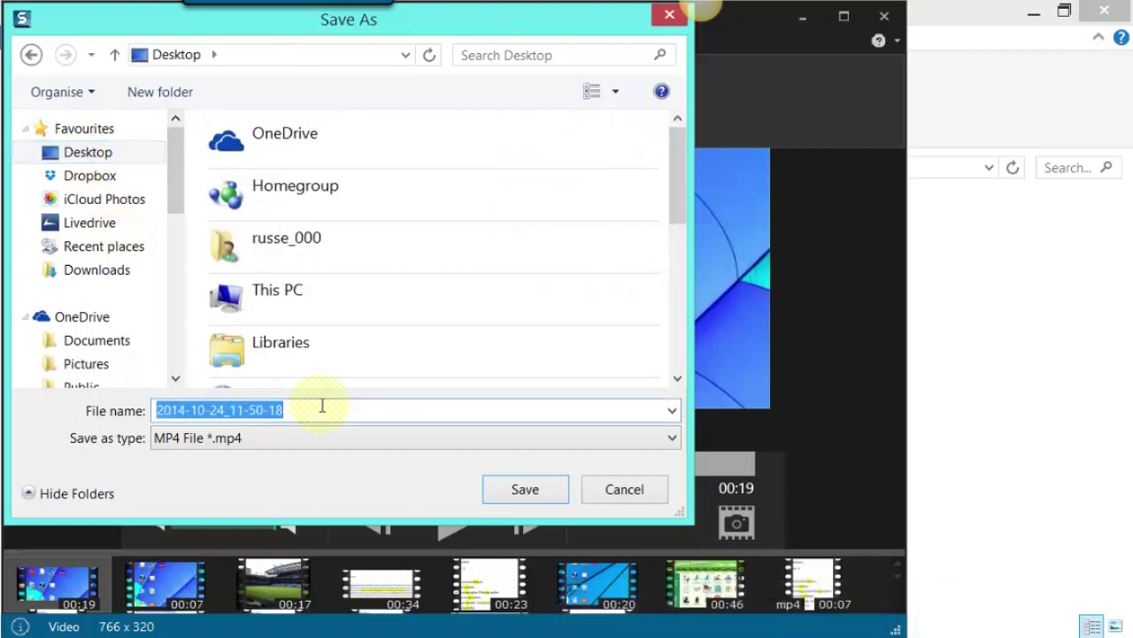
type("Ts")
type("Test")
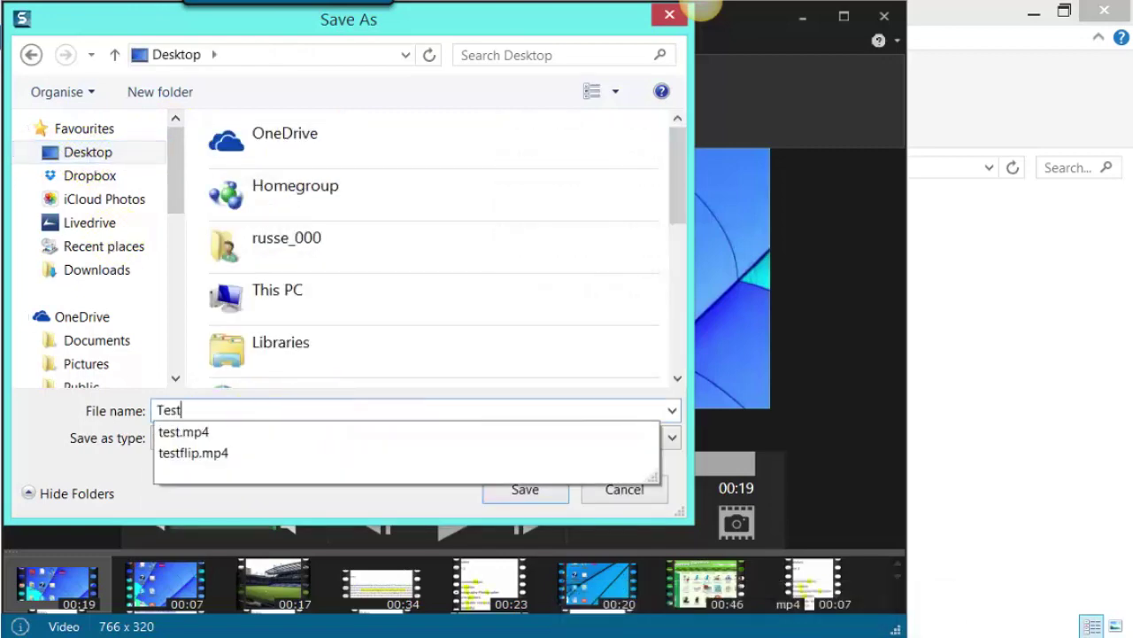
type("SnagItone")
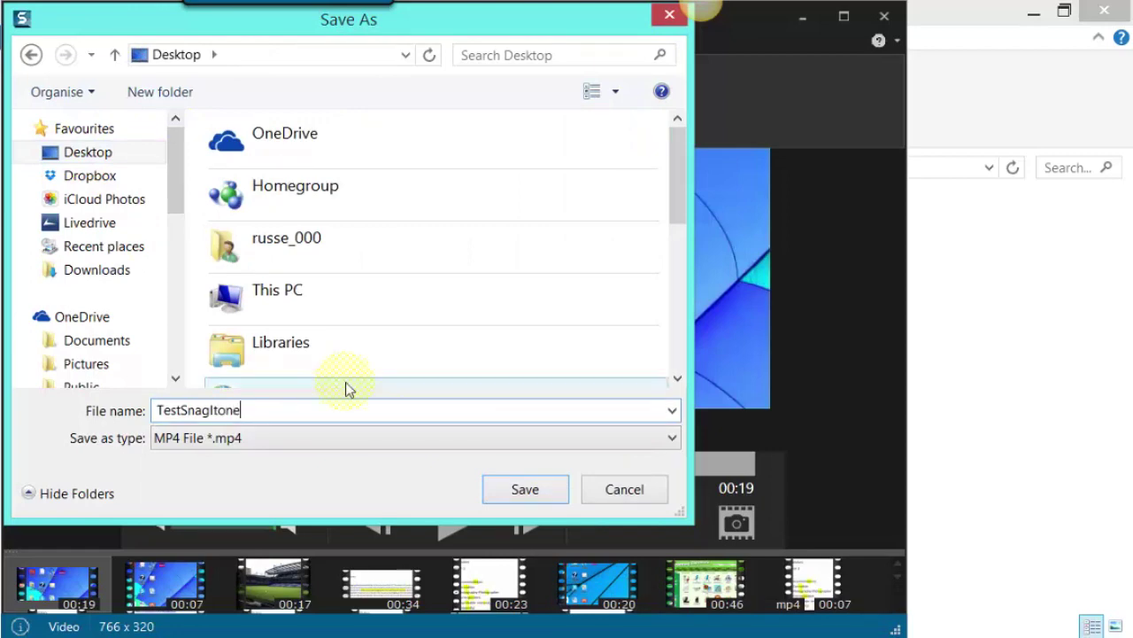
left_click(538, 489)
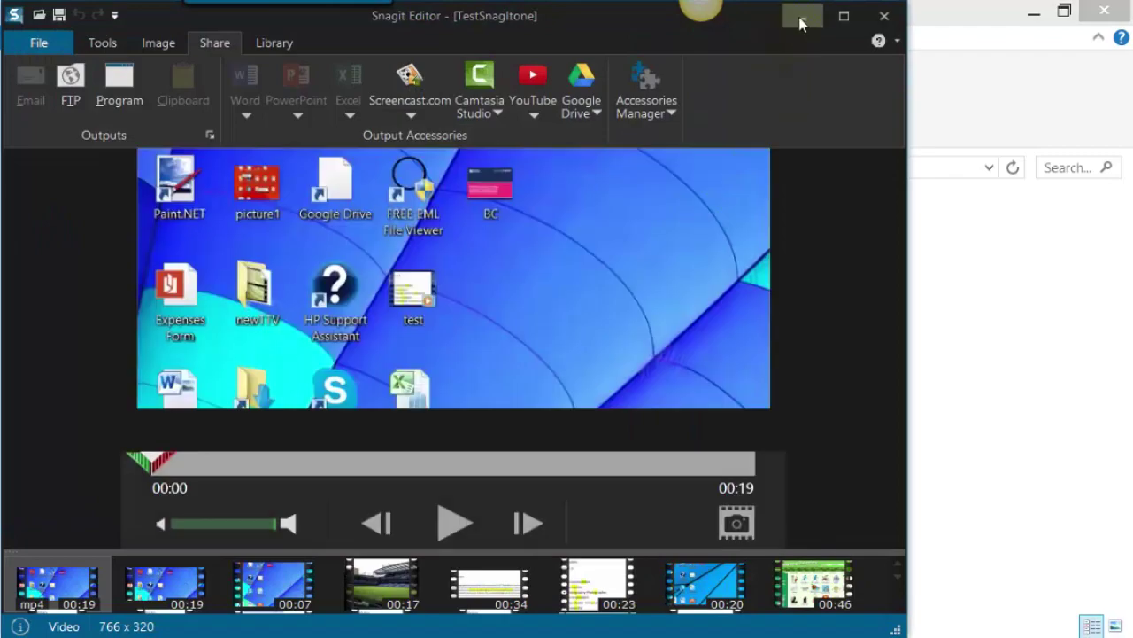
Minimize the open windows, play the TestSnagItone video from the desktop in an enlarged player window, and pause it
left_click(802, 16)
left_click(1034, 13)
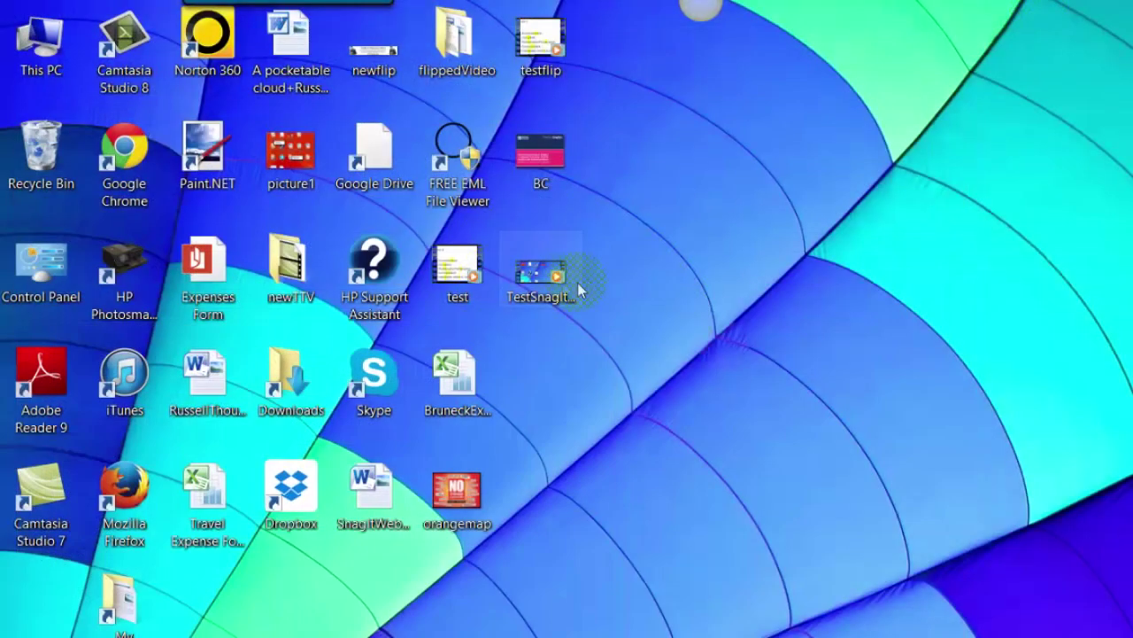
left_click(538, 280)
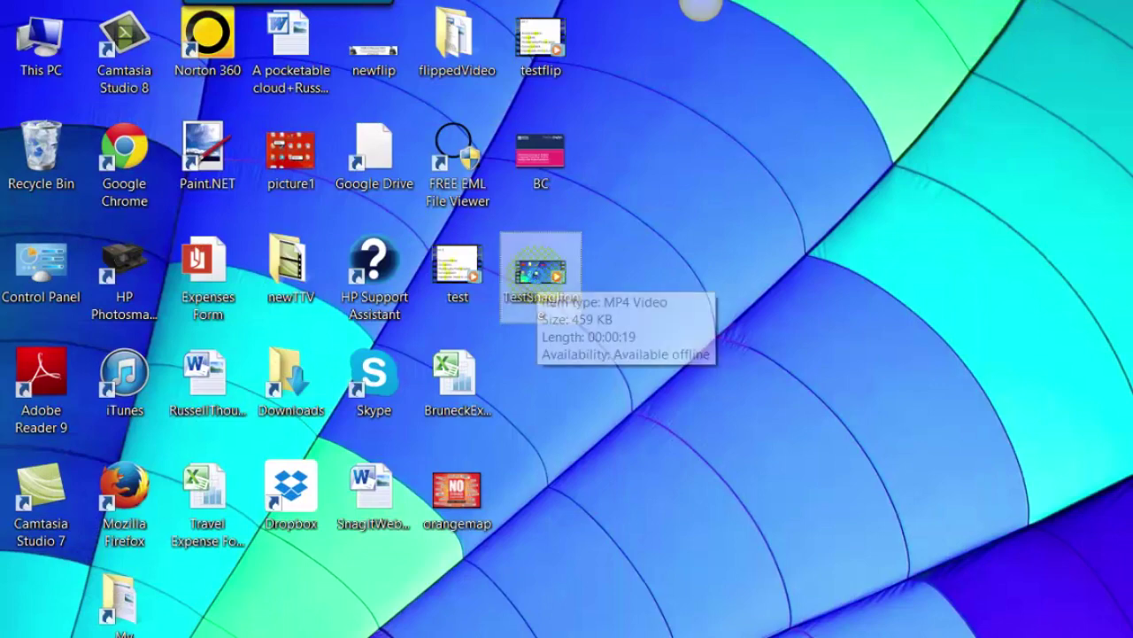
double_click(538, 280)
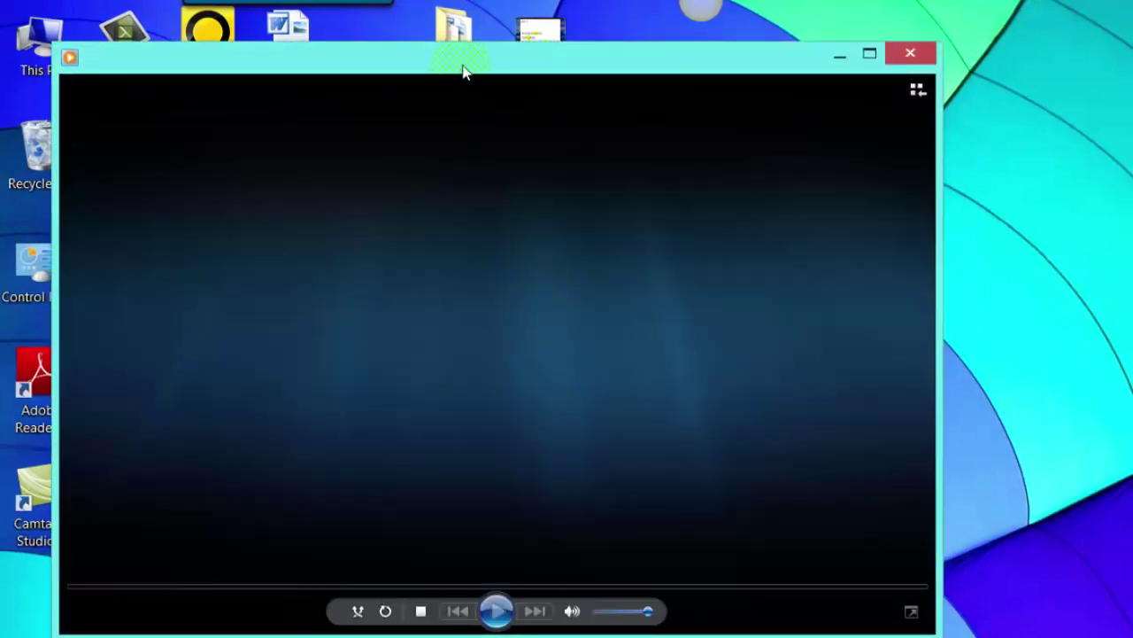
left_click_drag(464, 72, 498, 44)
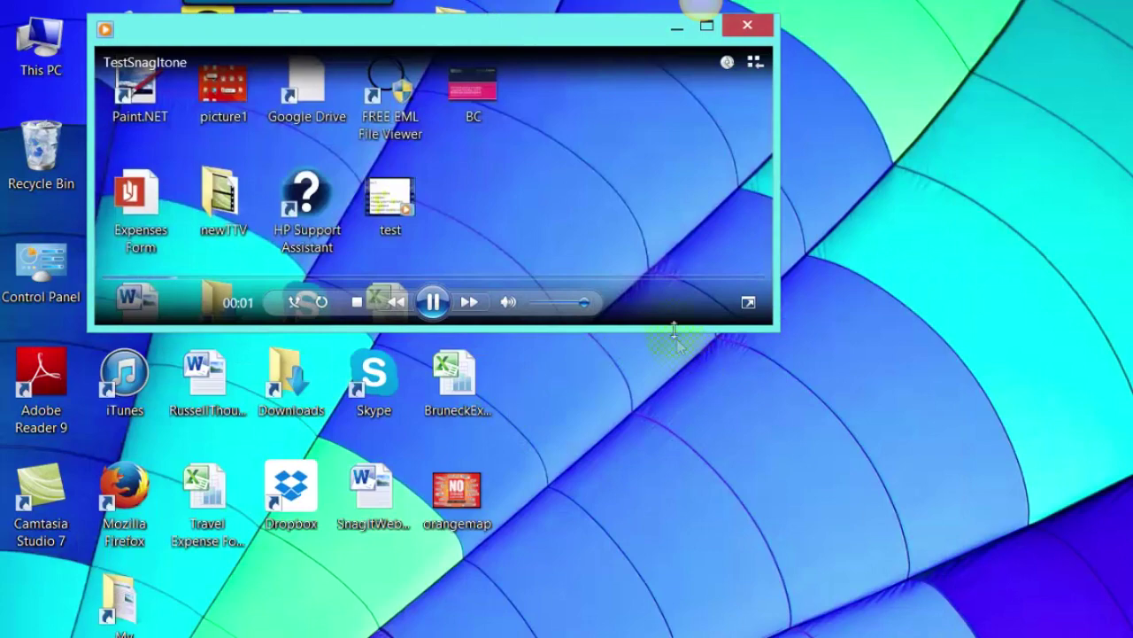
left_click_drag(678, 329, 682, 593)
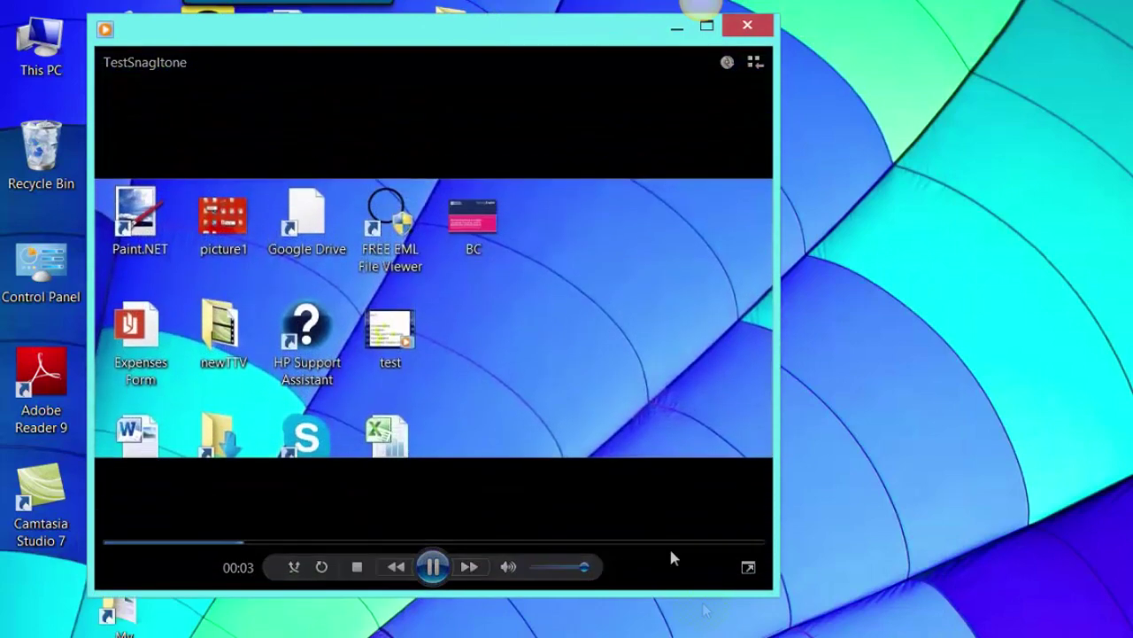
left_click(432, 567)
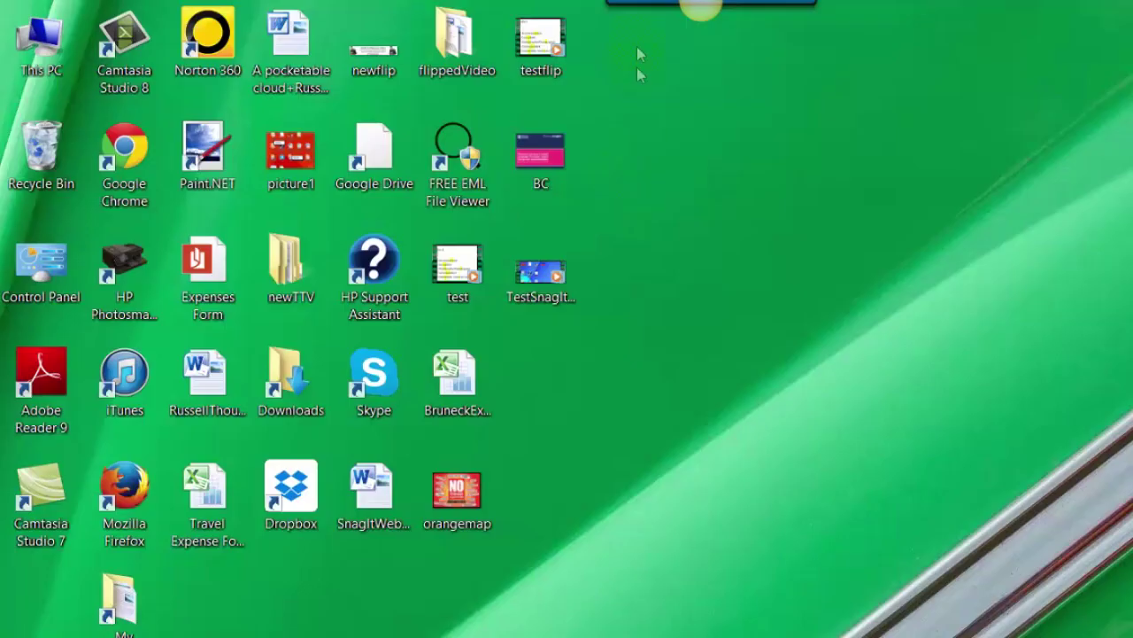
Set up a video capture of a 618 x 302 desktop region with Internal Mic (IDT High Definition Audio CODEC) as the microphone
mouse_move(634, 4)
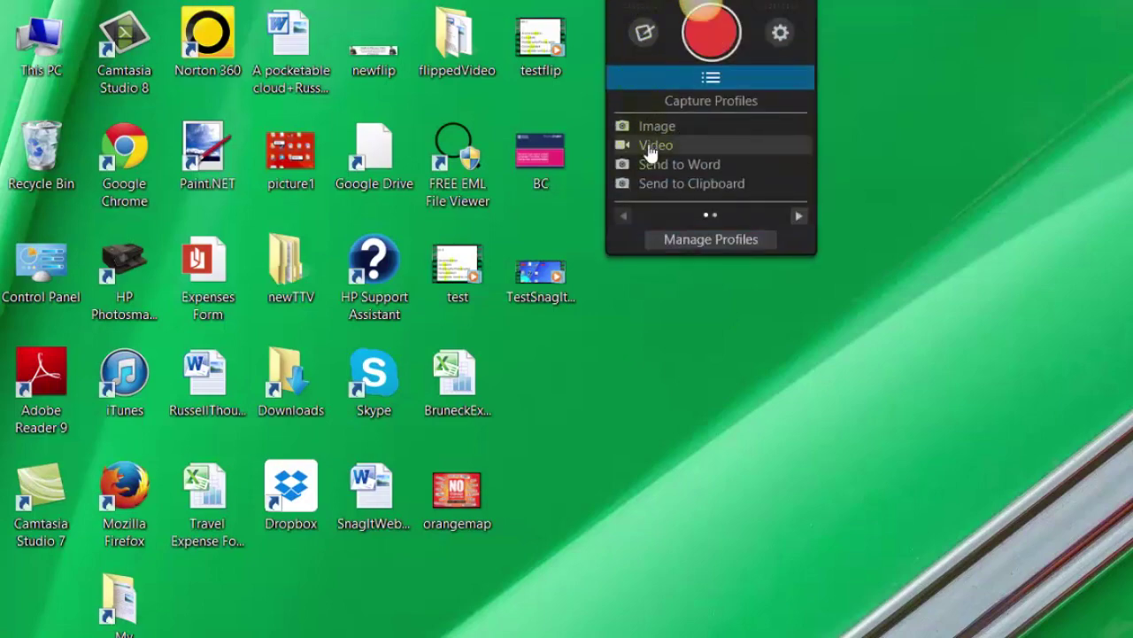
left_click(649, 147)
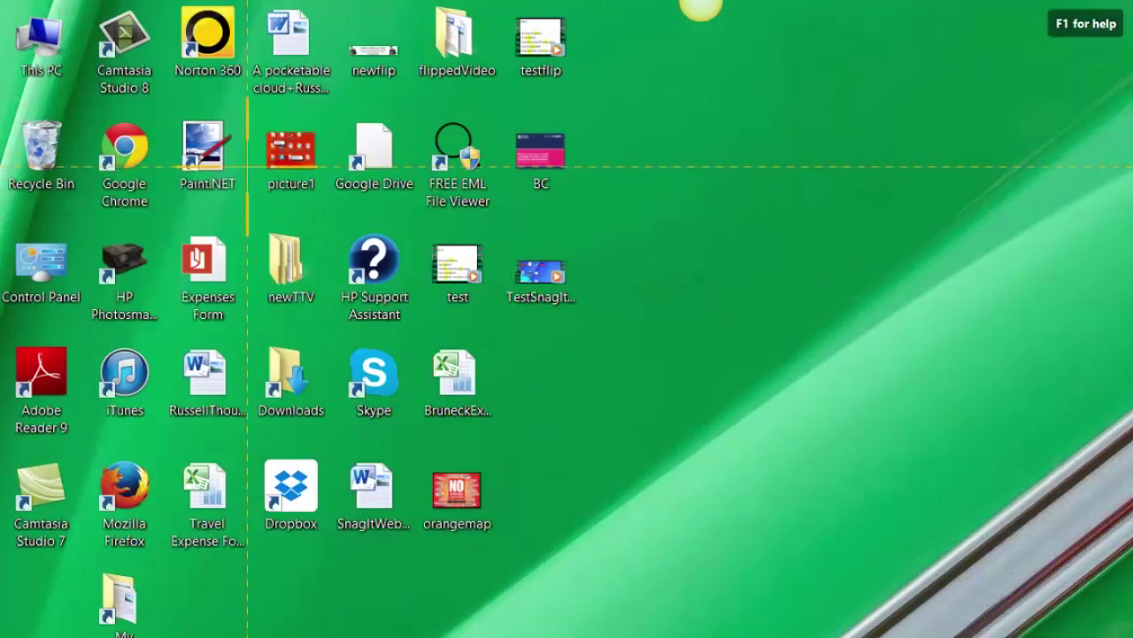
left_click_drag(247, 166, 785, 417)
key("Escape")
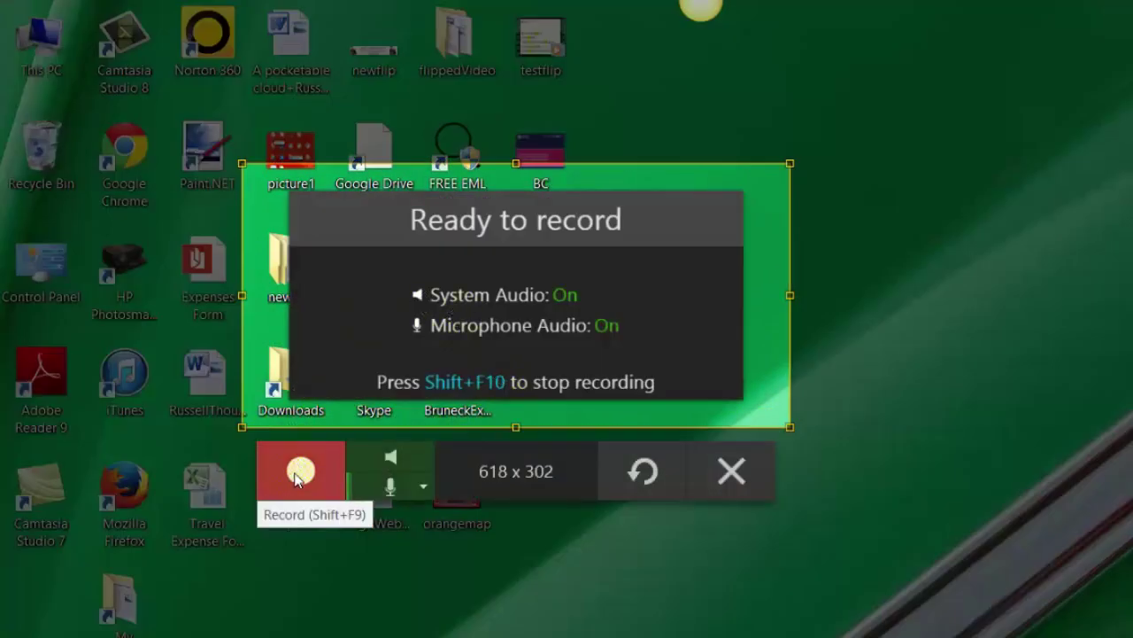
left_click(423, 486)
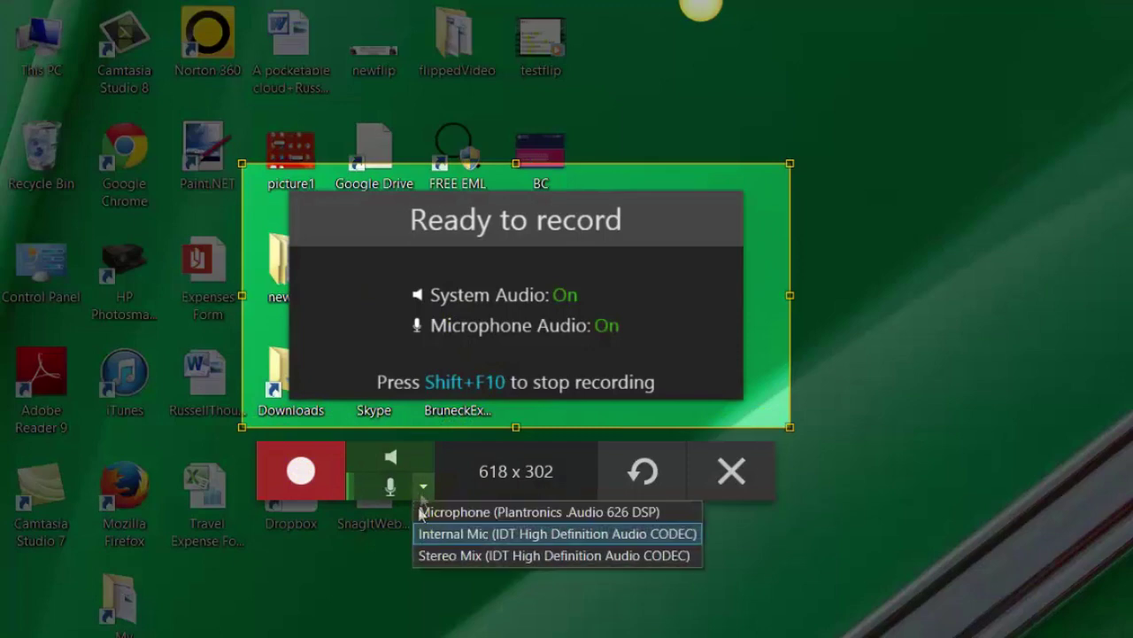
left_click(423, 534)
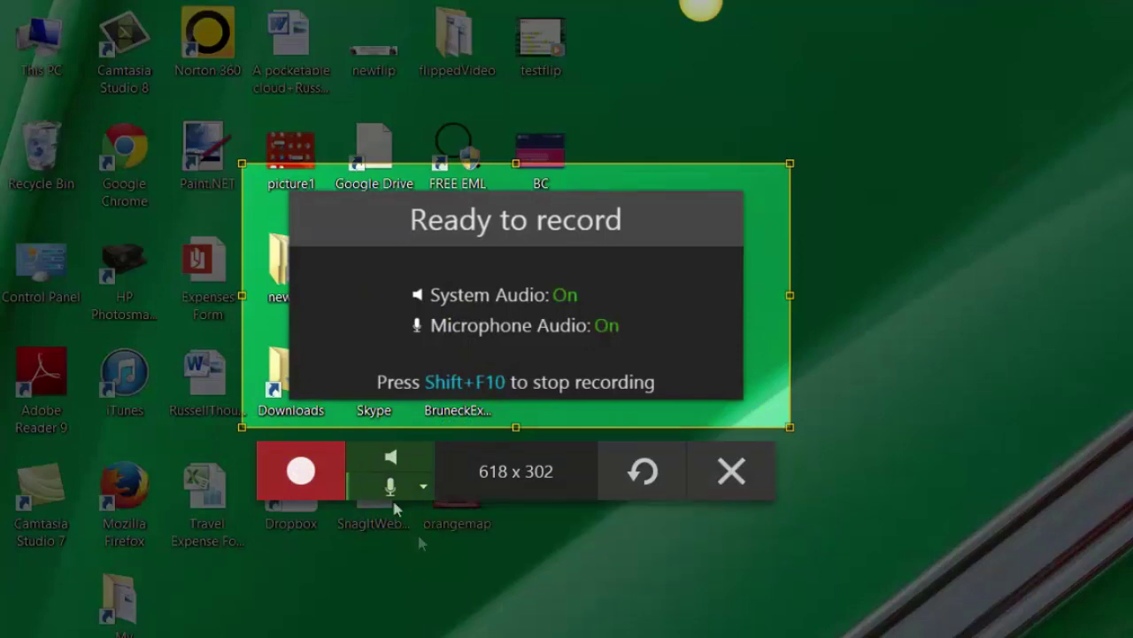
Record a short clip of the selected region, stop the recording, and preview its opening seconds in the editor
left_click(301, 471)
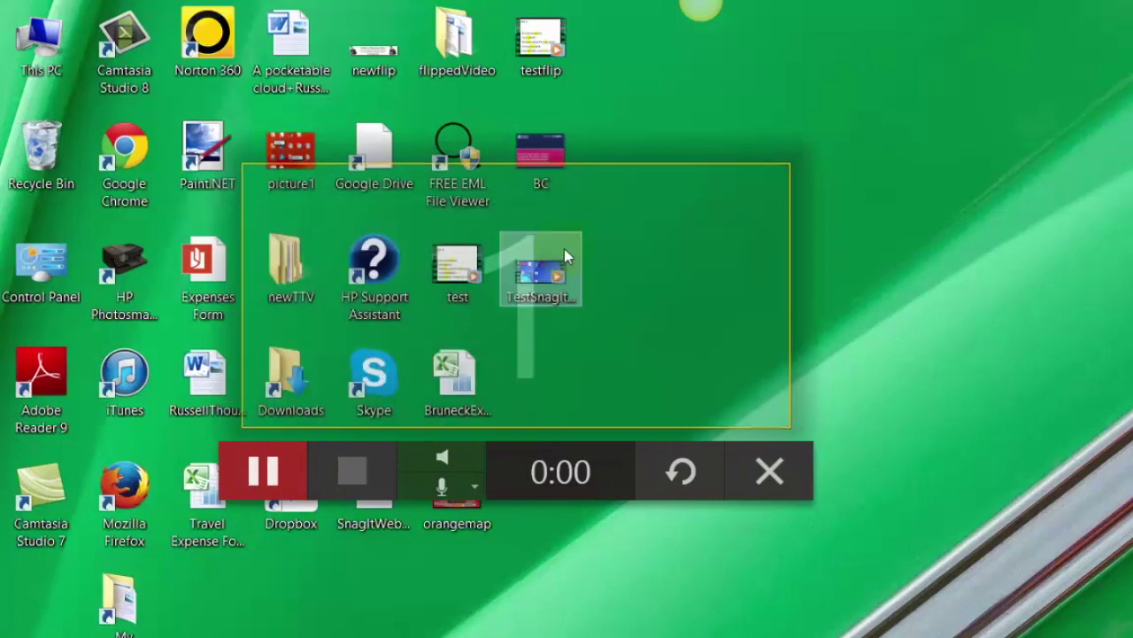
left_click(351, 477)
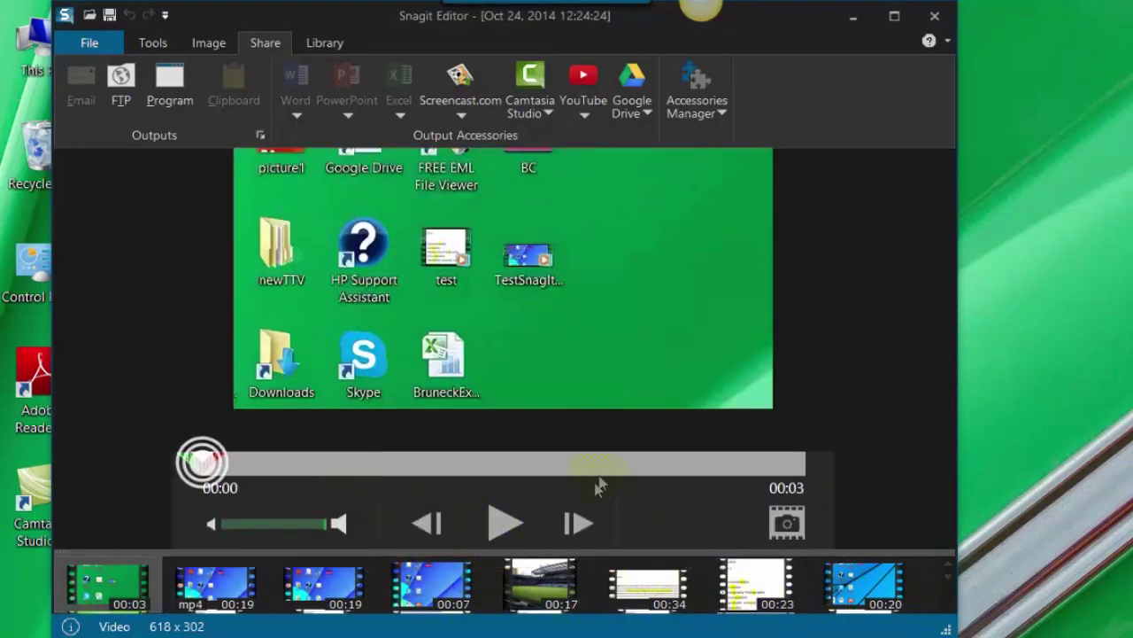
left_click(496, 528)
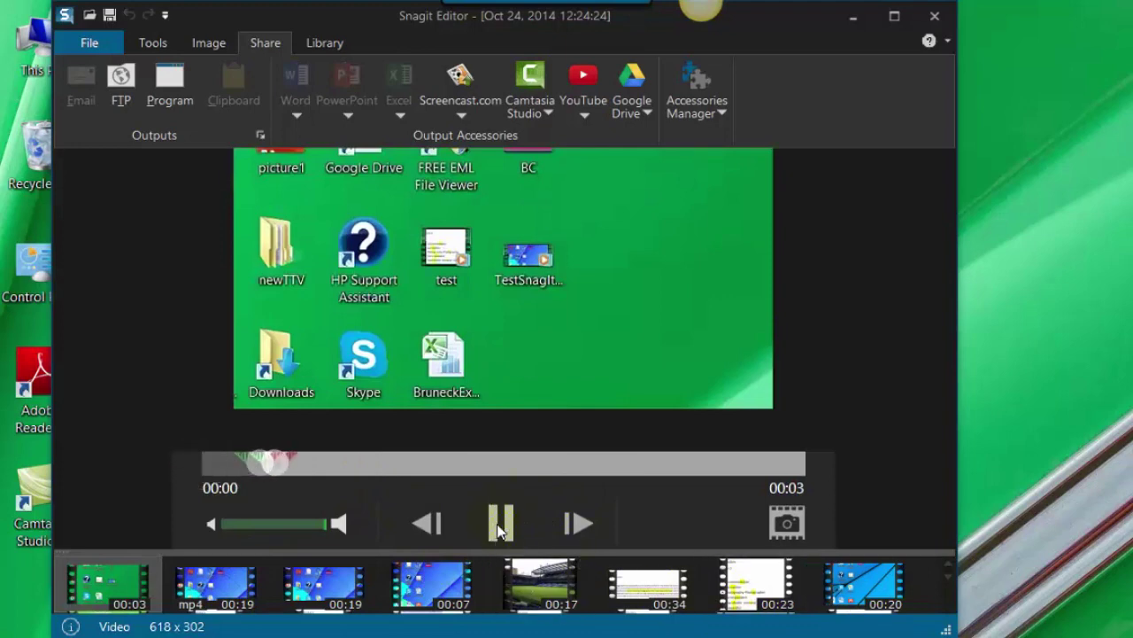
left_click(499, 530)
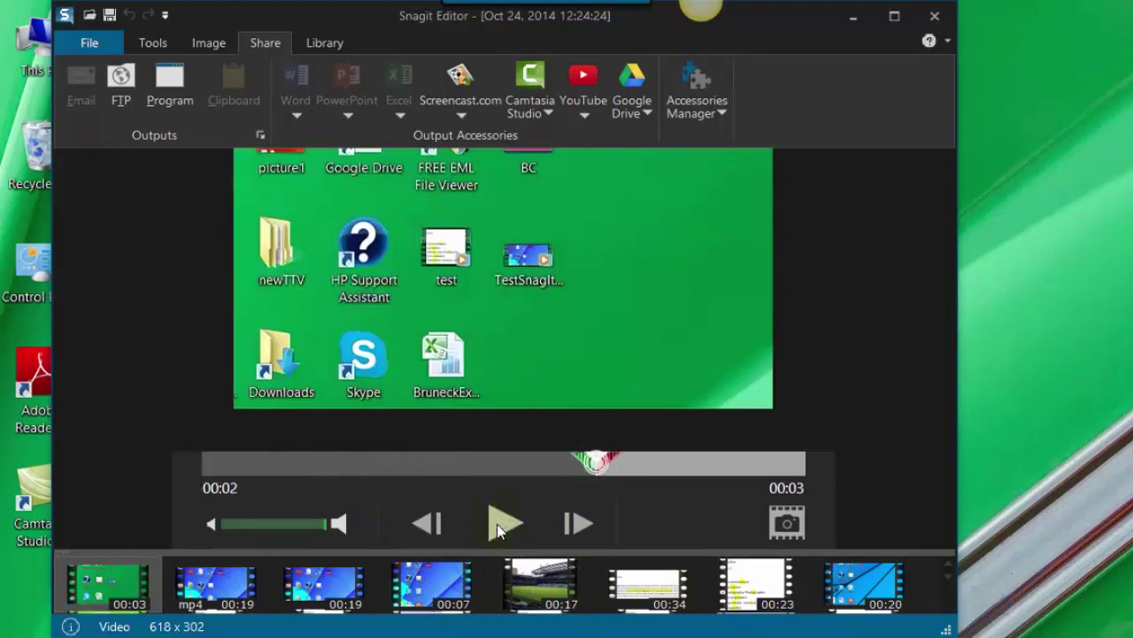
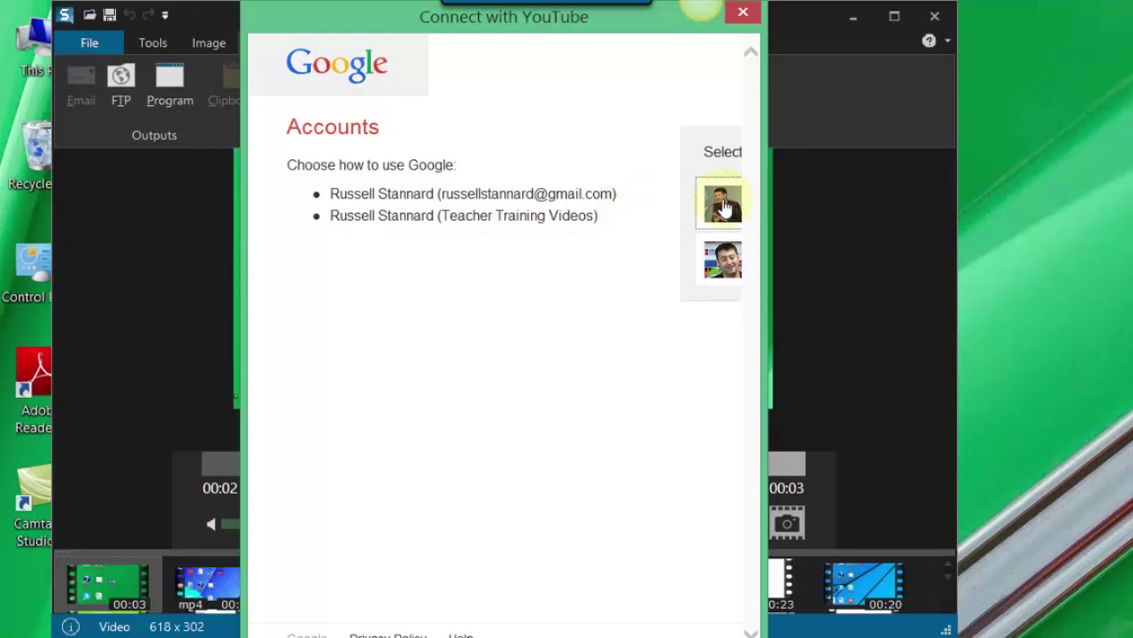
Choose the first Google account, allow Snagit to manage its YouTube account, and title the upload TestVideoSnagIt
left_click(720, 203)
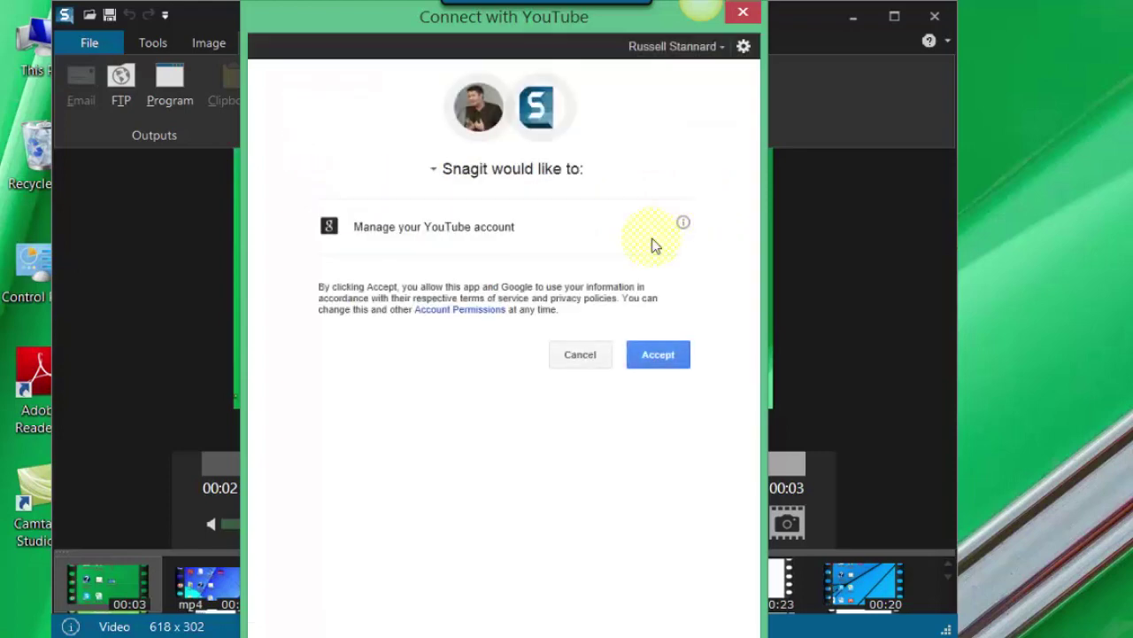
left_click(658, 356)
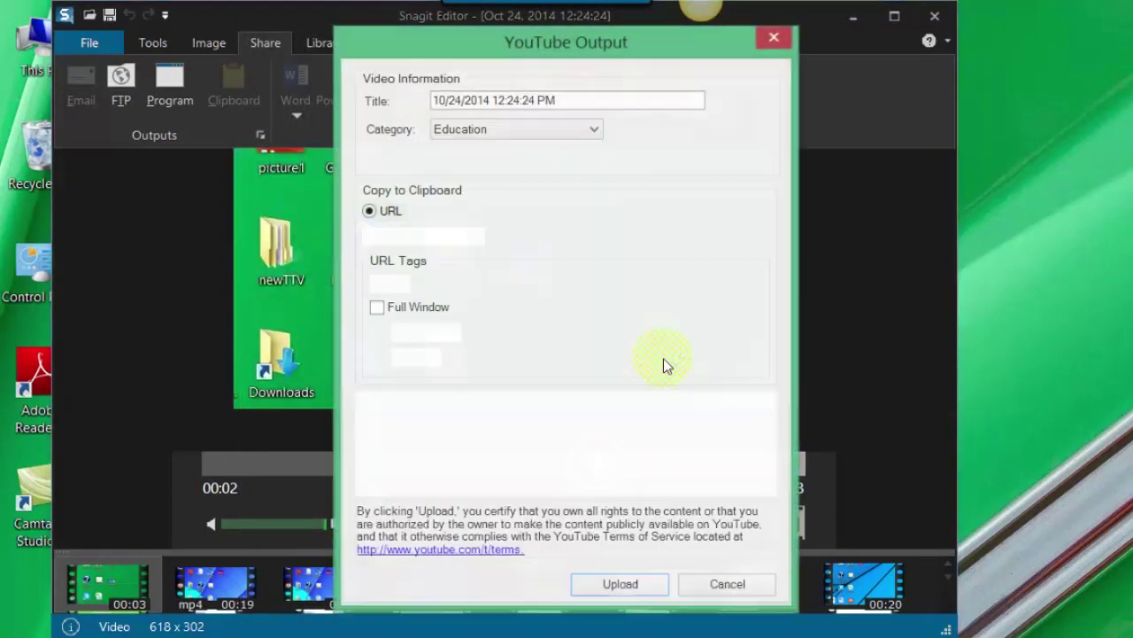
left_click(606, 99)
key("BackSpace")
key("BackSpace")
key("BackSpace")
key("BackSpace")
key("BackSpace")
key("BackSpace")
key("BackSpace")
key("BackSpace")
key("BackSpace")
key("BackSpace")
key("BackSpace")
key("BackSpace")
key("BackSpace")
key("BackSpace")
key("BackSpace")
key("BackSpace")
key("BackSpace")
key("BackSpace")
key("BackSpace")
key("BackSpace")
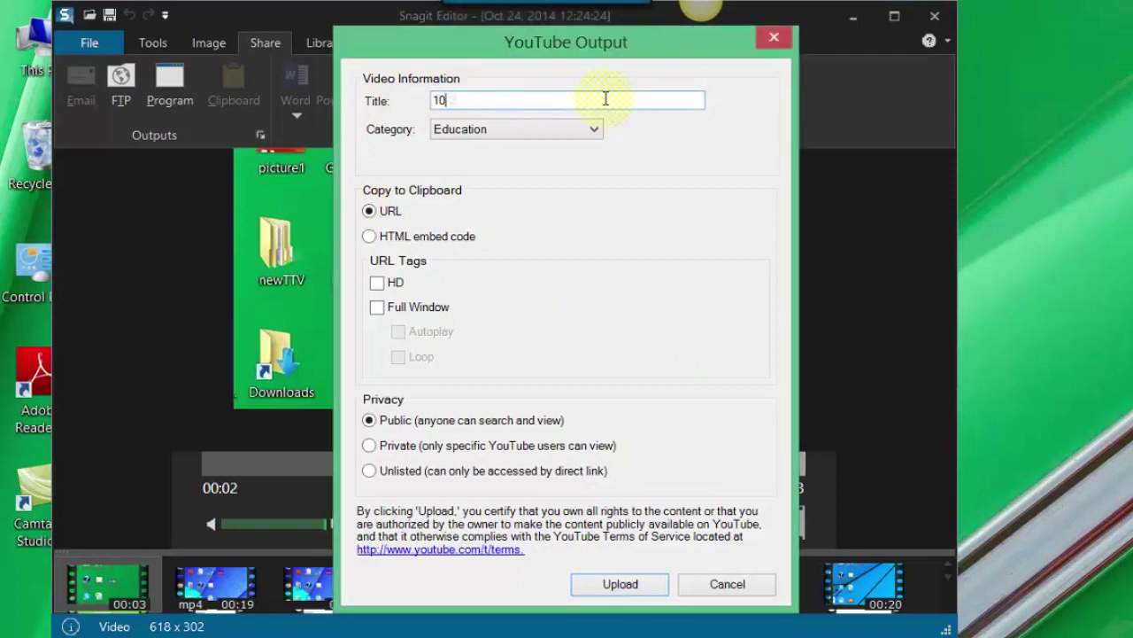
type("Test")
key("BackSpace")
type("tViedoSn")
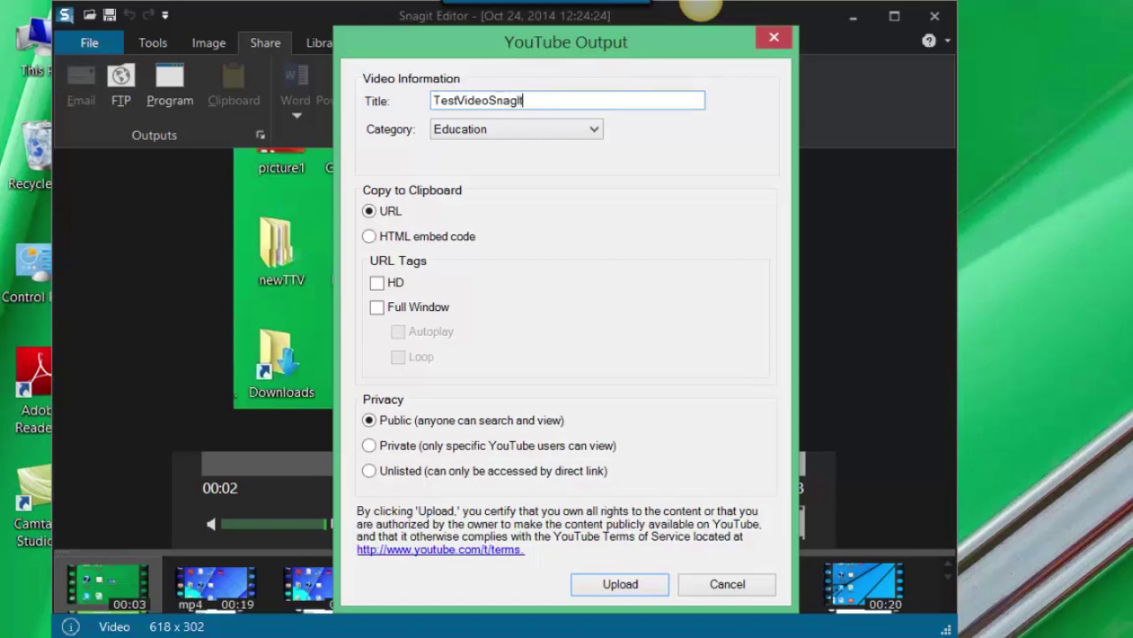
Choose Education as the video category and upload the clip to YouTube
left_click(601, 129)
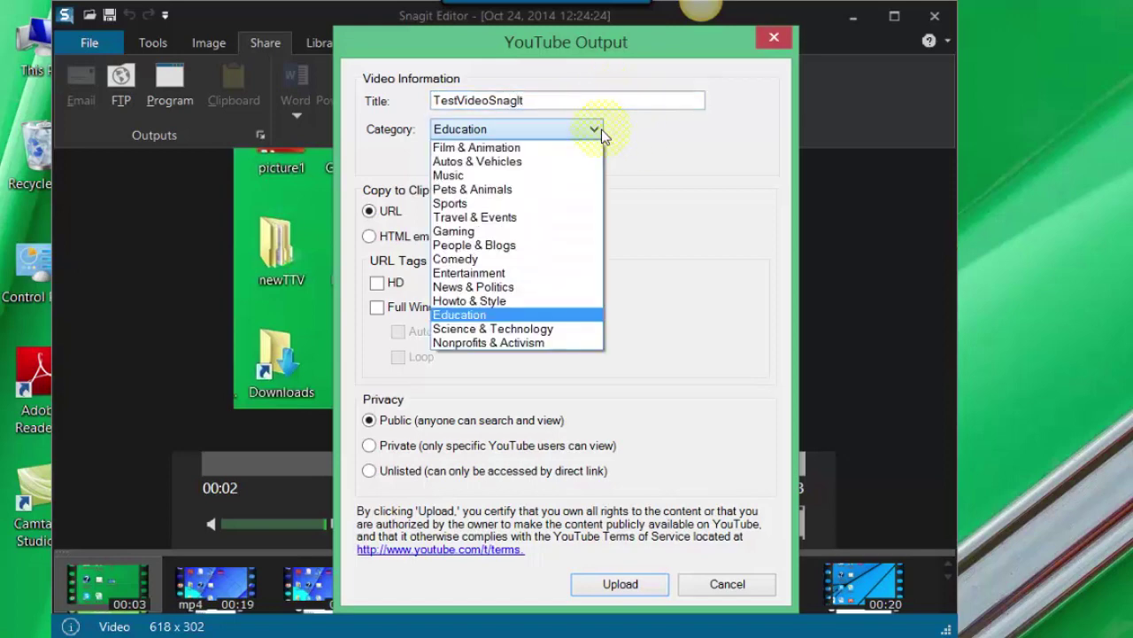
left_click(501, 317)
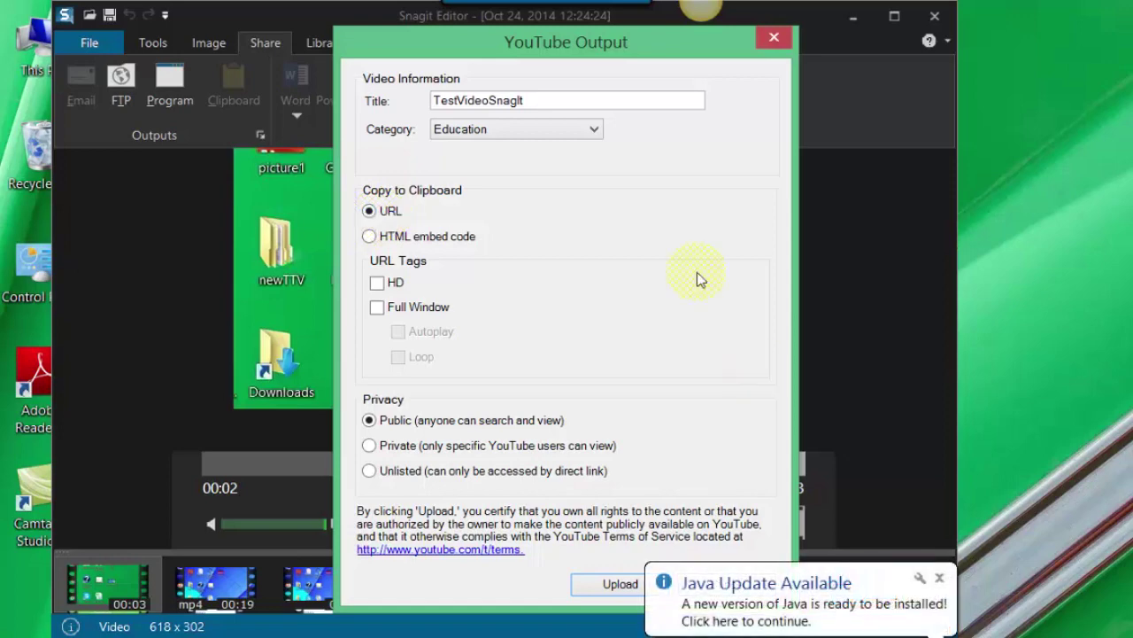
left_click(615, 586)
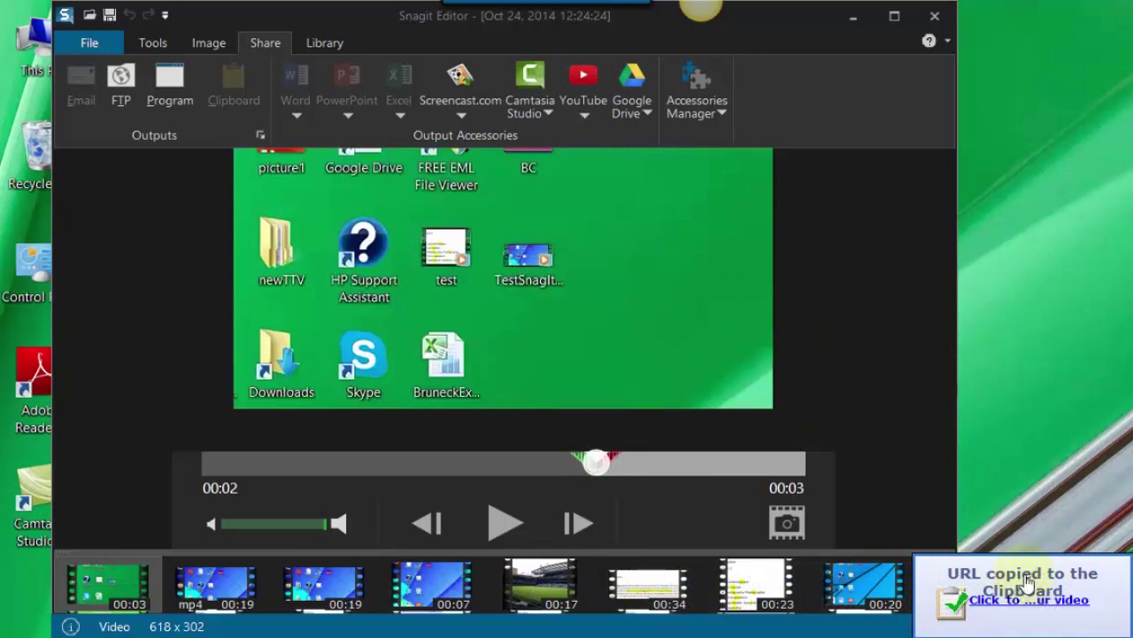
left_click(856, 17)
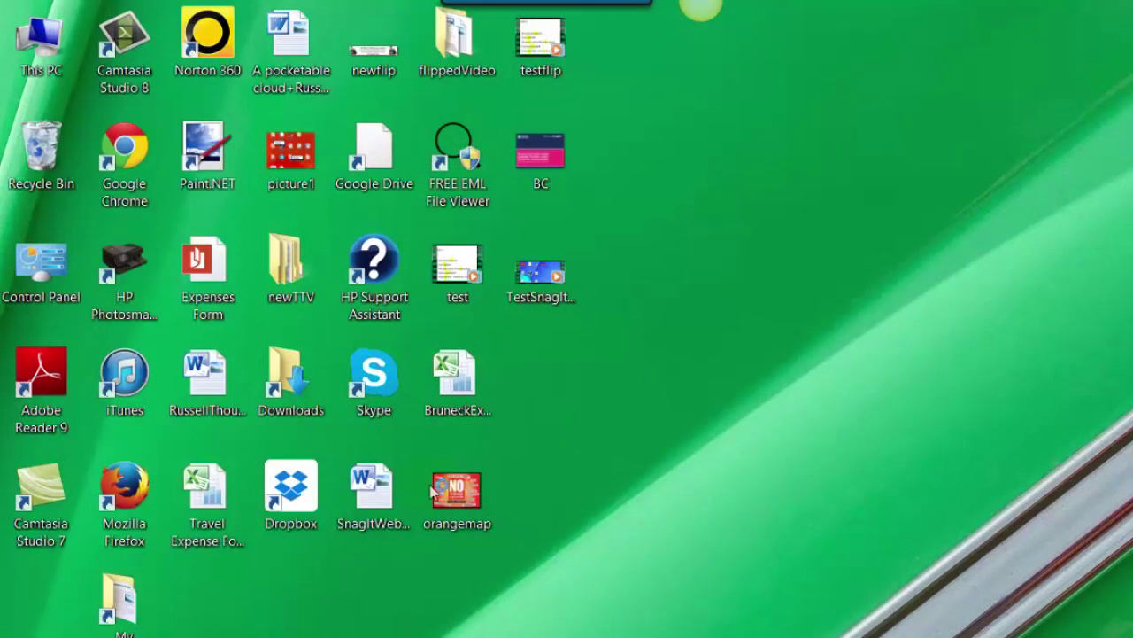
double_click(397, 71)
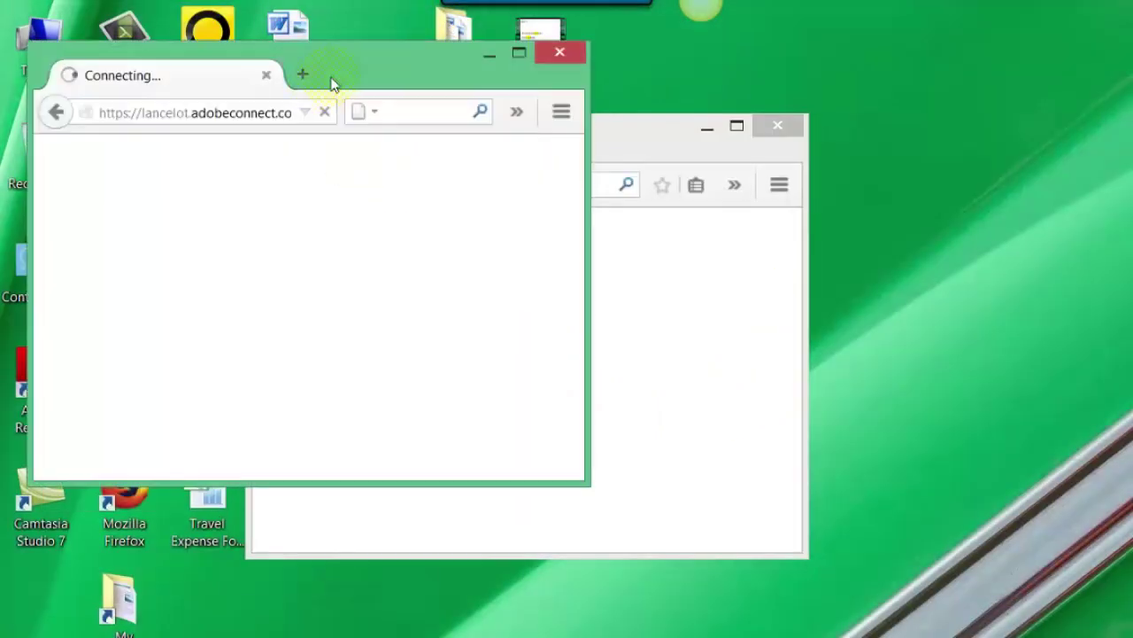
left_click(263, 111)
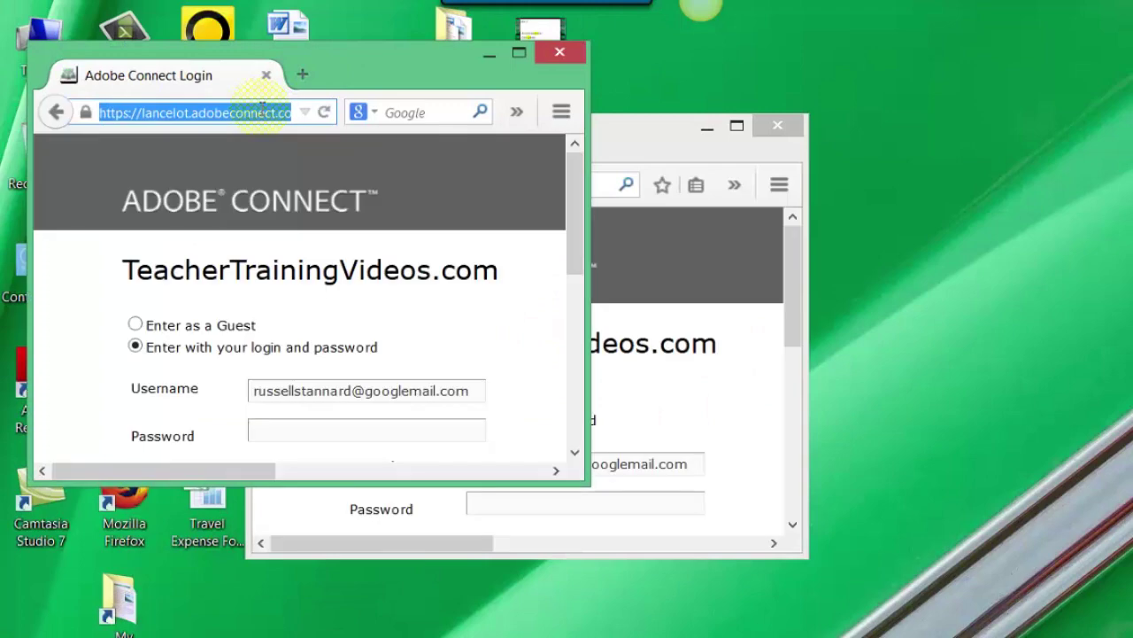
type("https://www.youtube.com/watch?v=jwL4aivPYRc")
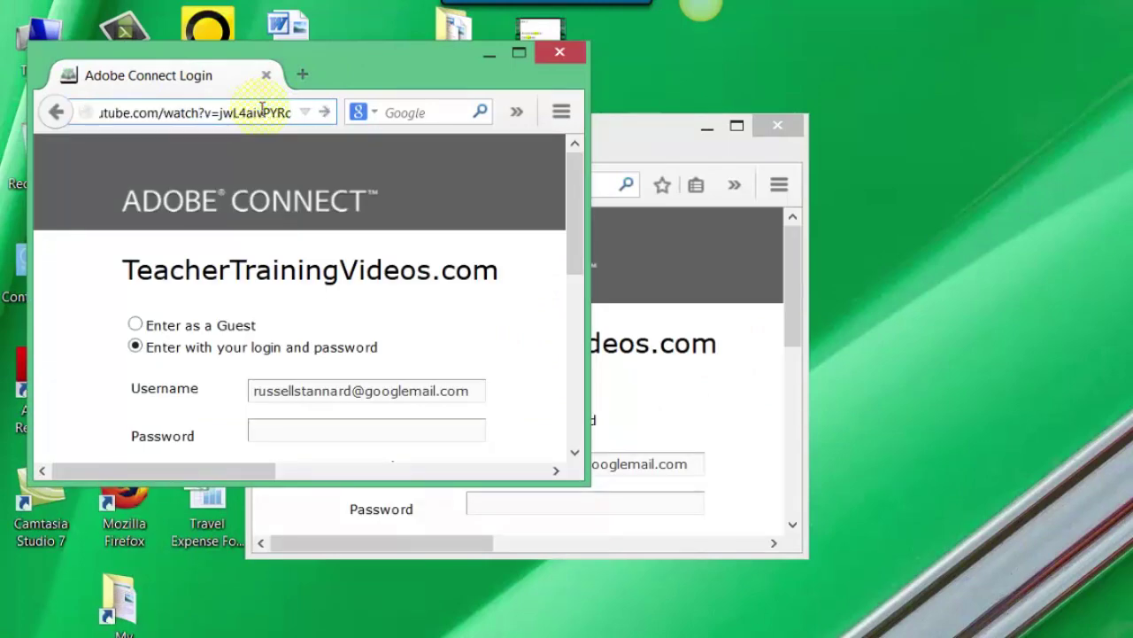
key("Return")
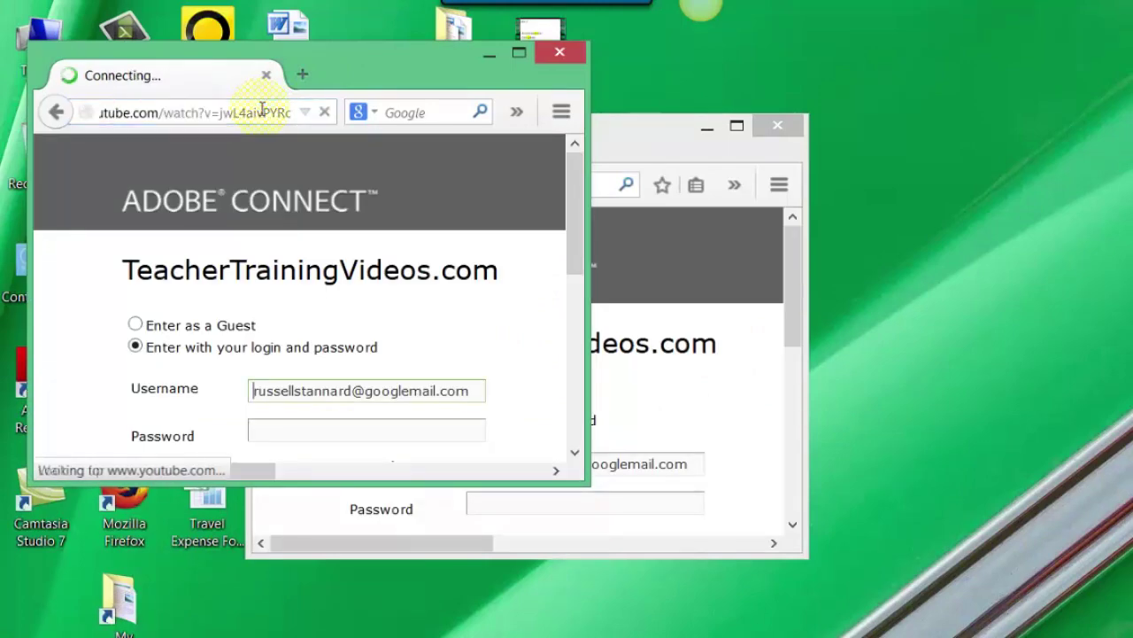
left_click(519, 52)
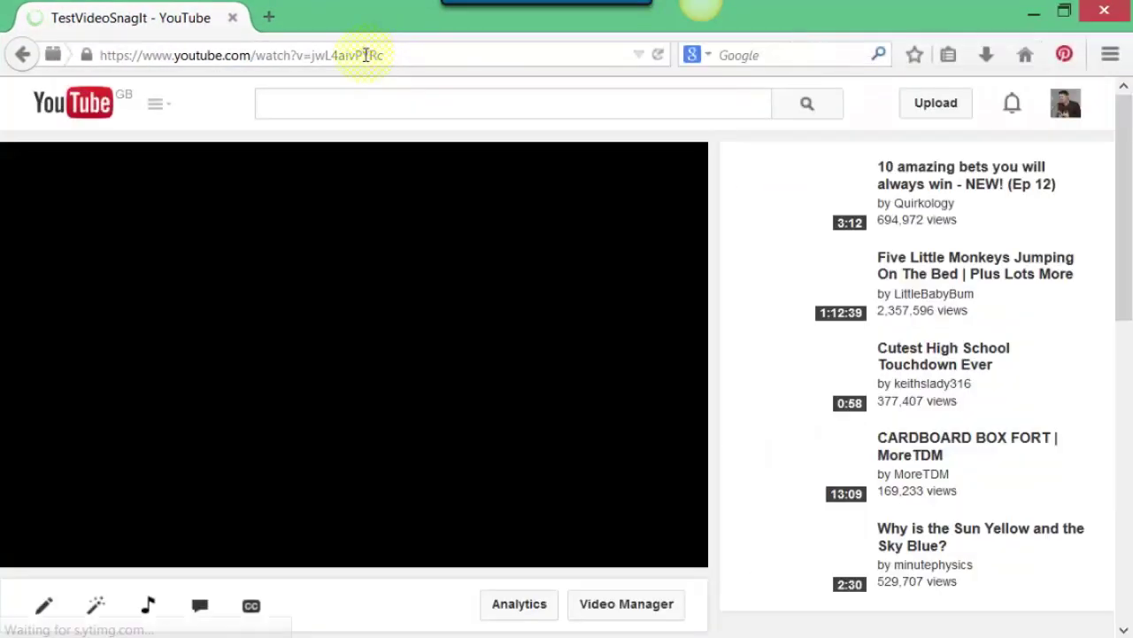
Watch the uploaded TestVideoSnagIt clip and examine the title, category and licence details on its YouTube page
left_click_drag(1126, 182, 1121, 324)
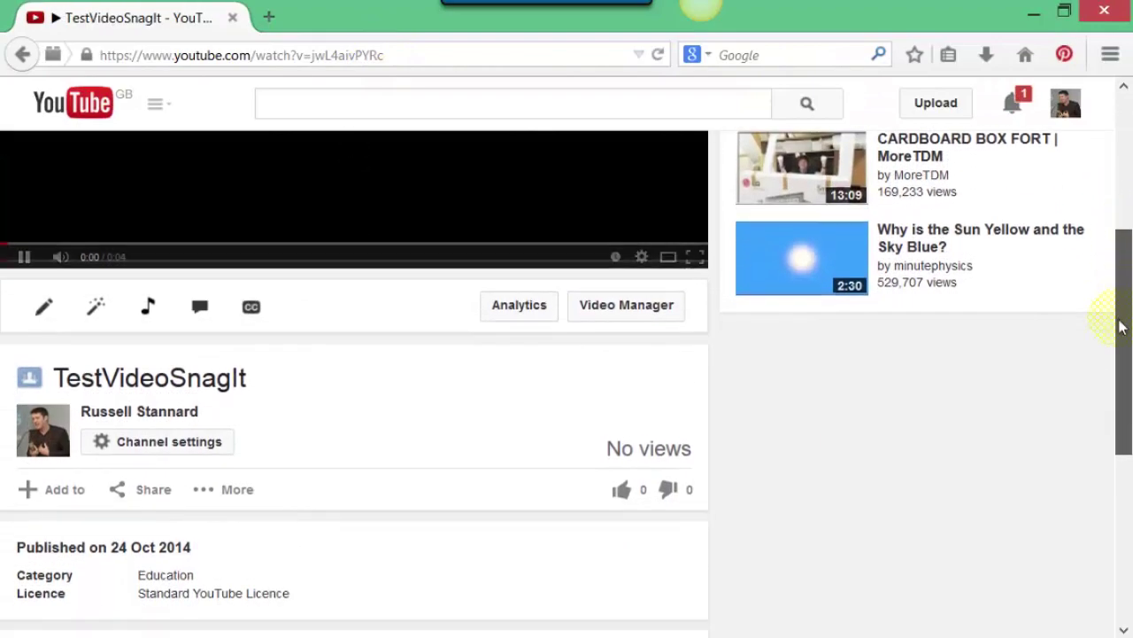
left_click_drag(1116, 253, 1125, 190)
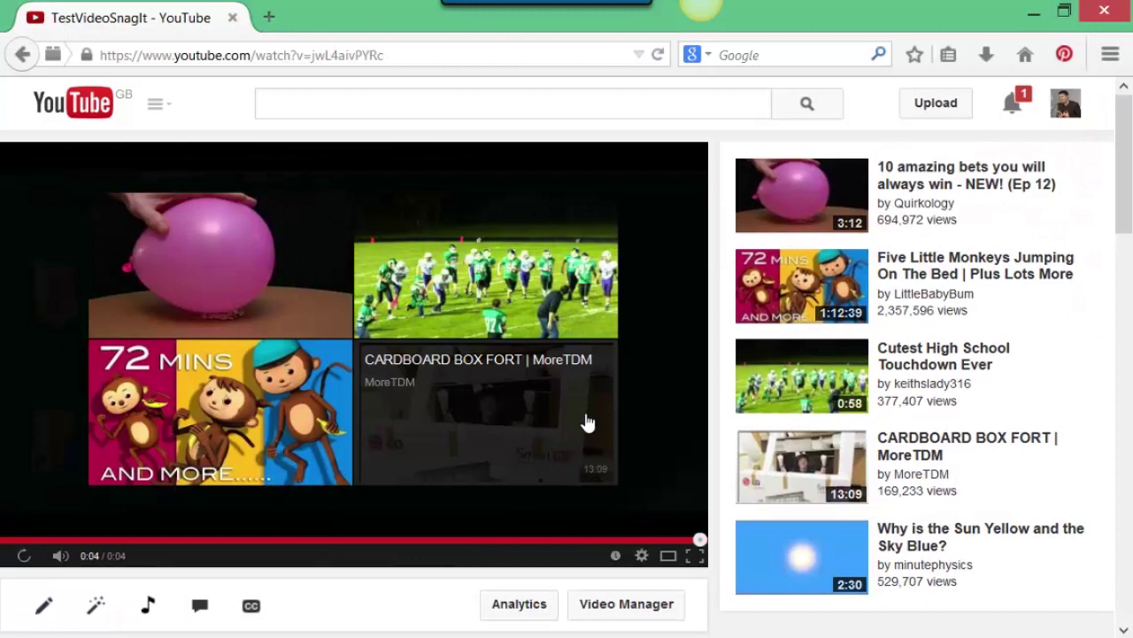
scroll(531, 336, "down", 3)
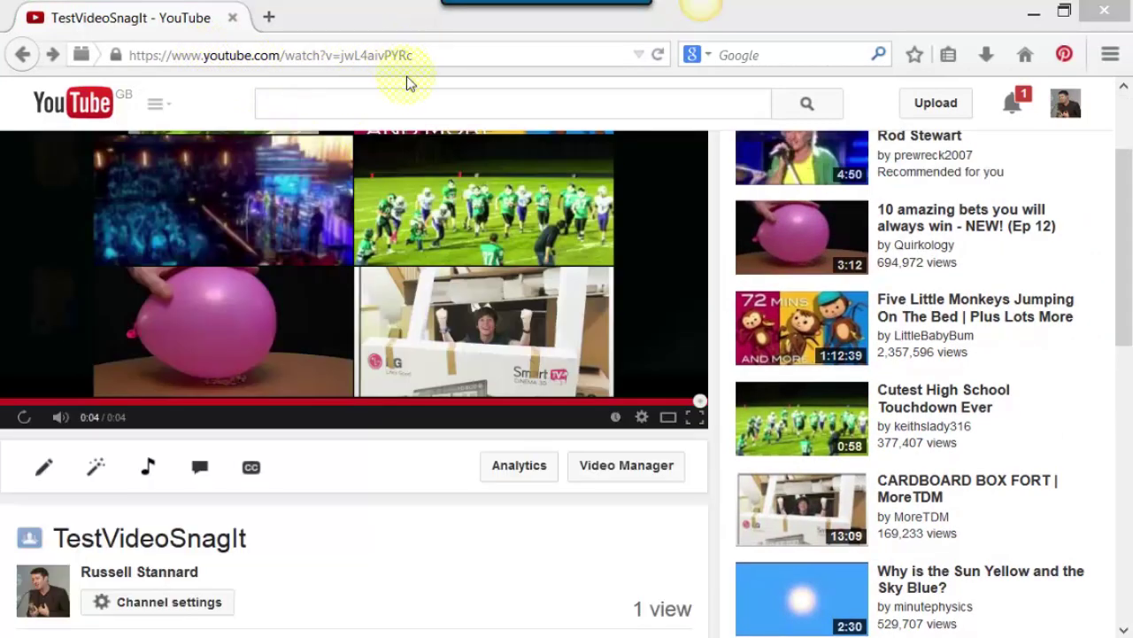
Examine the editing options for TestVideoSnagIt in Video Manager, return to the video's page and pause its playback
left_click(617, 476)
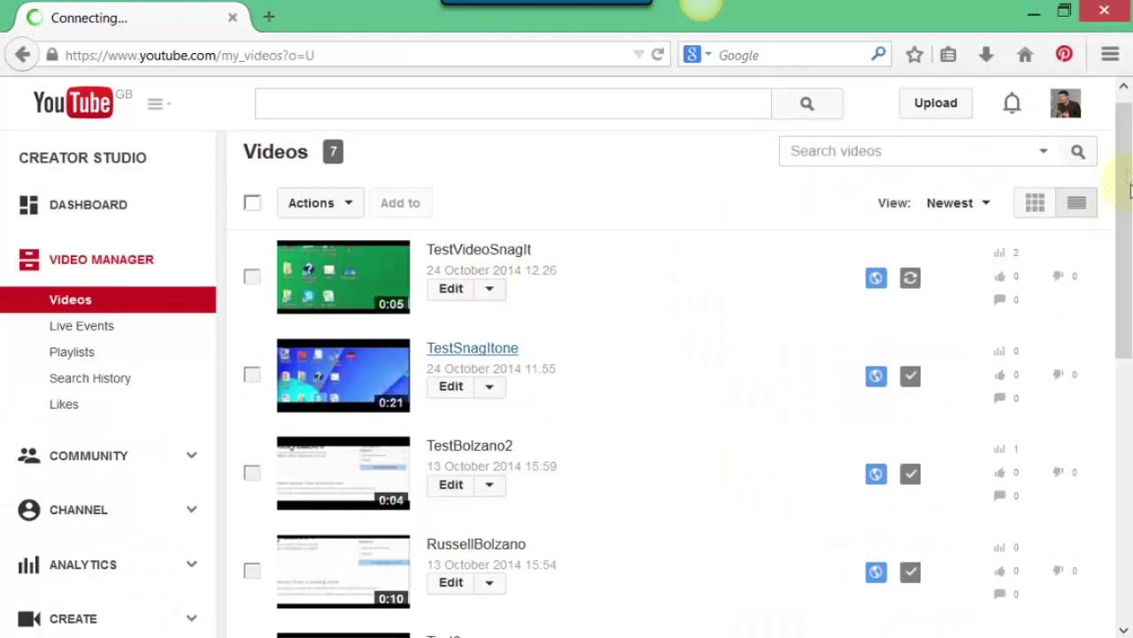
scroll(1125, 182, "down", 1)
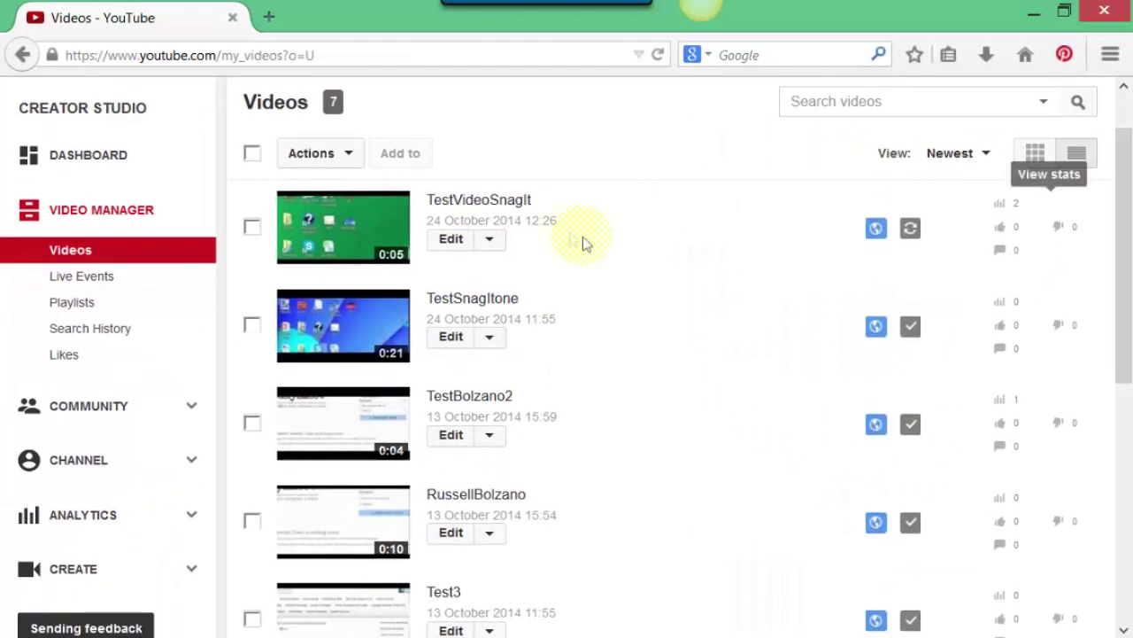
left_click(494, 242)
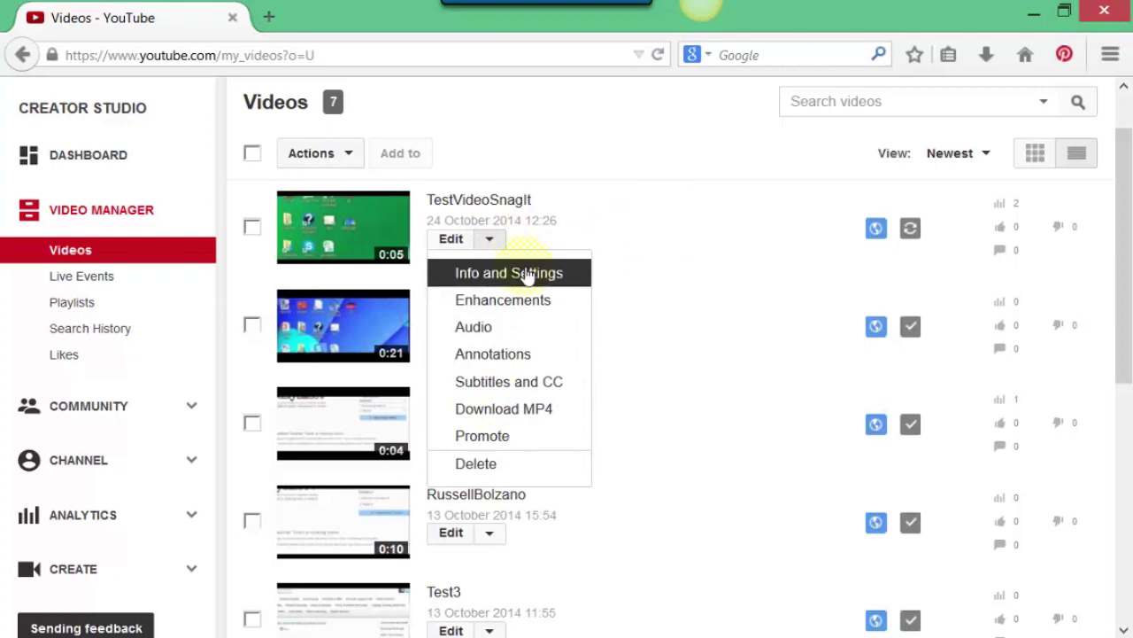
left_click(655, 225)
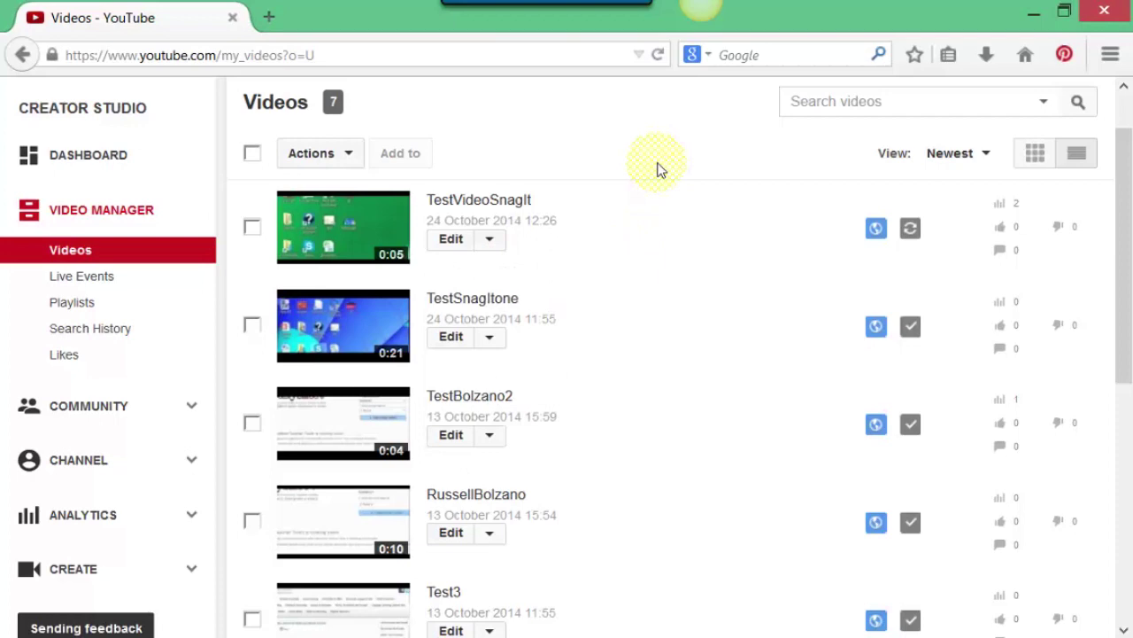
left_click(21, 56)
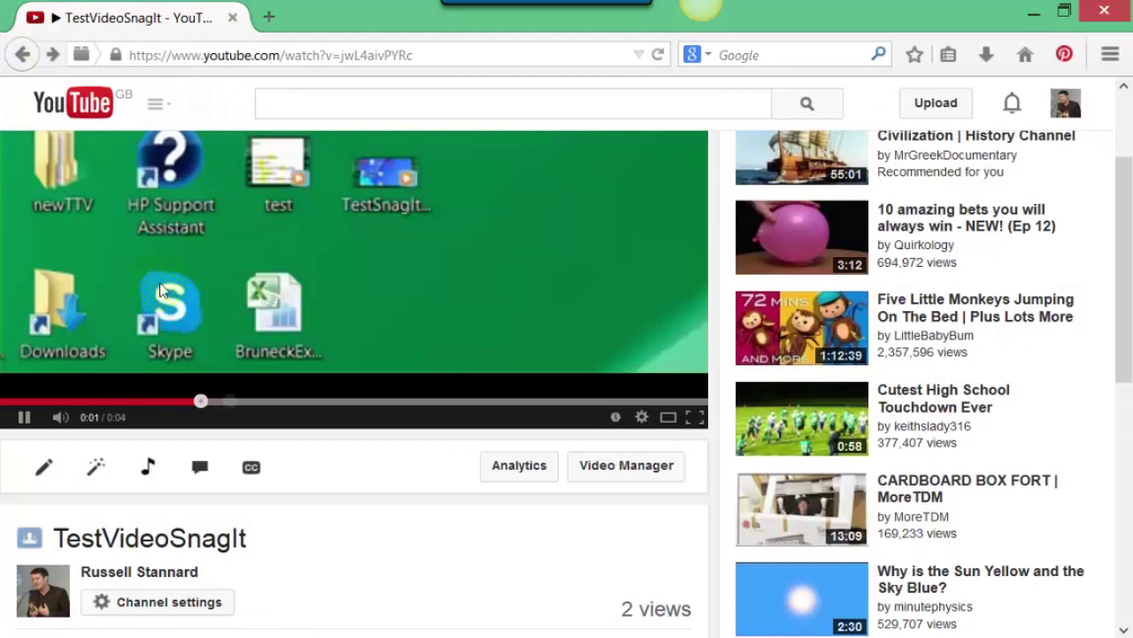
left_click(27, 416)
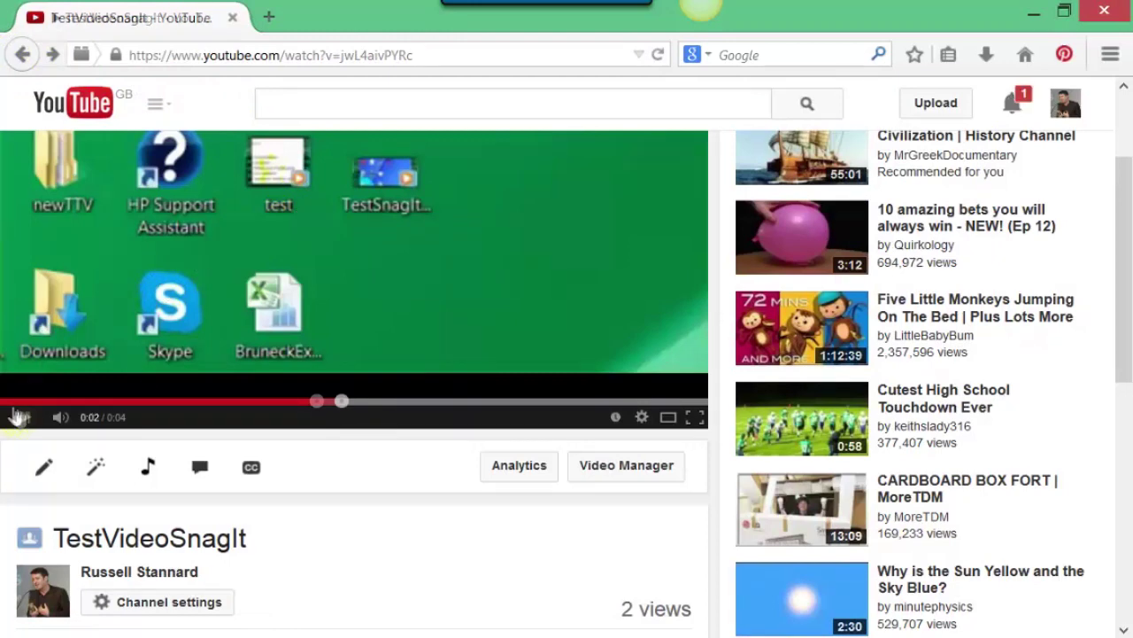
Open Info and Settings for TestVideoSnagIt from Video Manager and examine its basic info and privacy fields
left_click(624, 469)
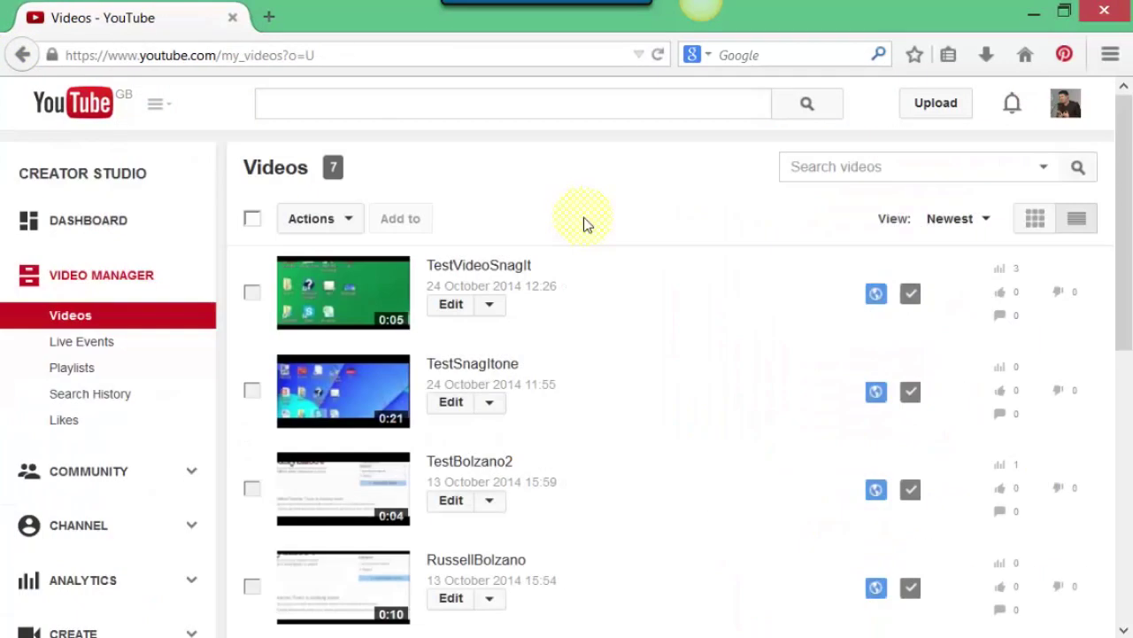
left_click(492, 305)
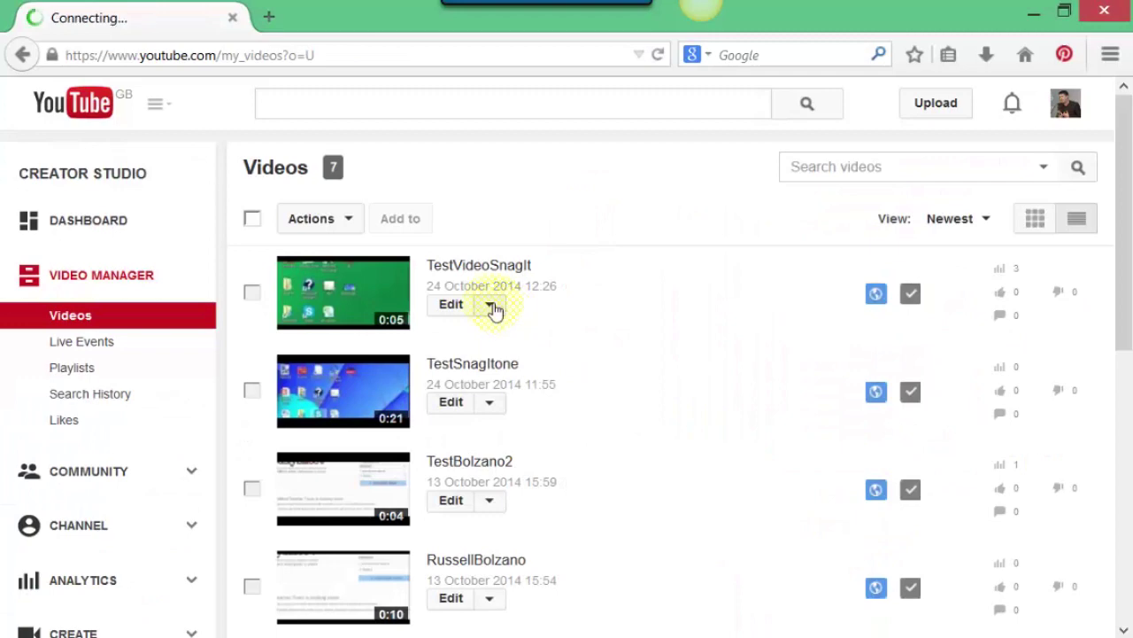
left_click(493, 305)
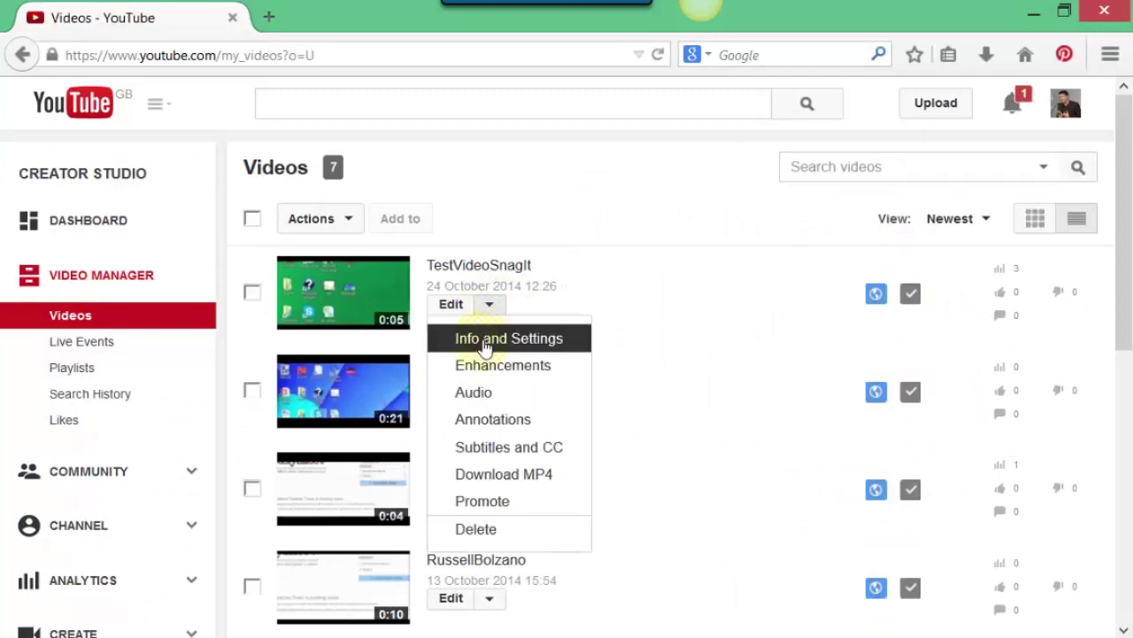
left_click(485, 340)
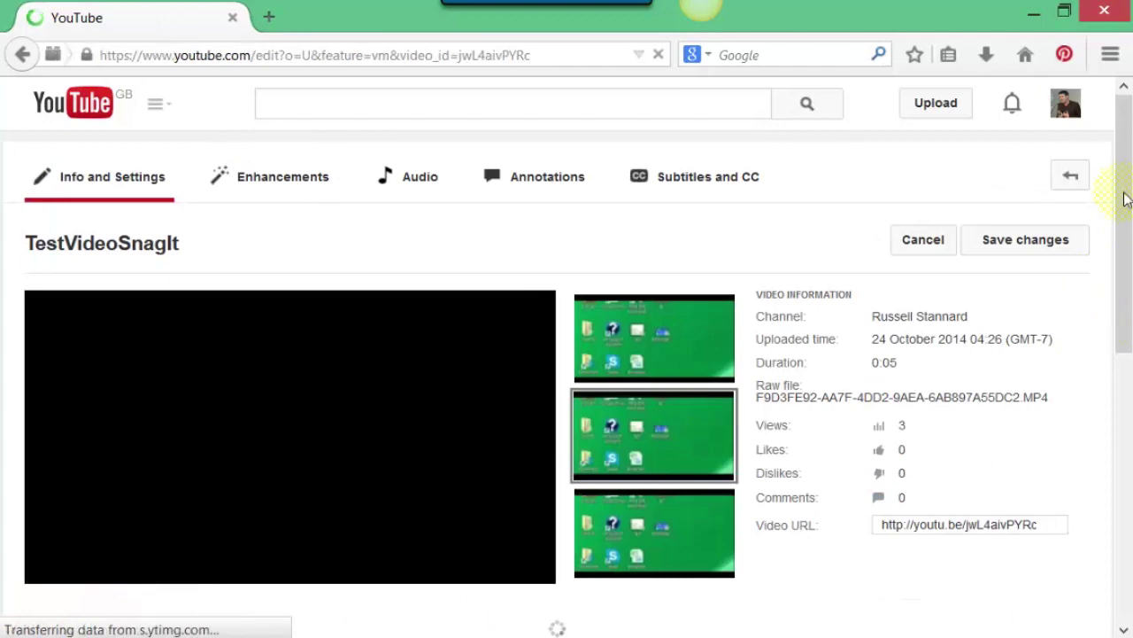
left_click_drag(1113, 253, 1113, 367)
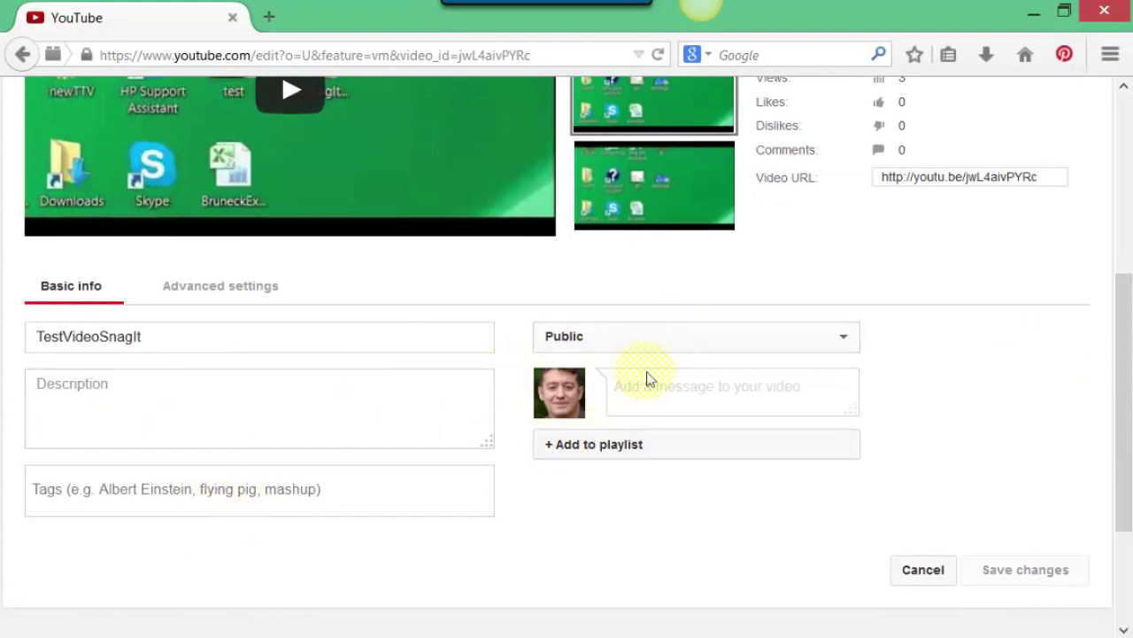
left_click_drag(1121, 387, 1130, 208)
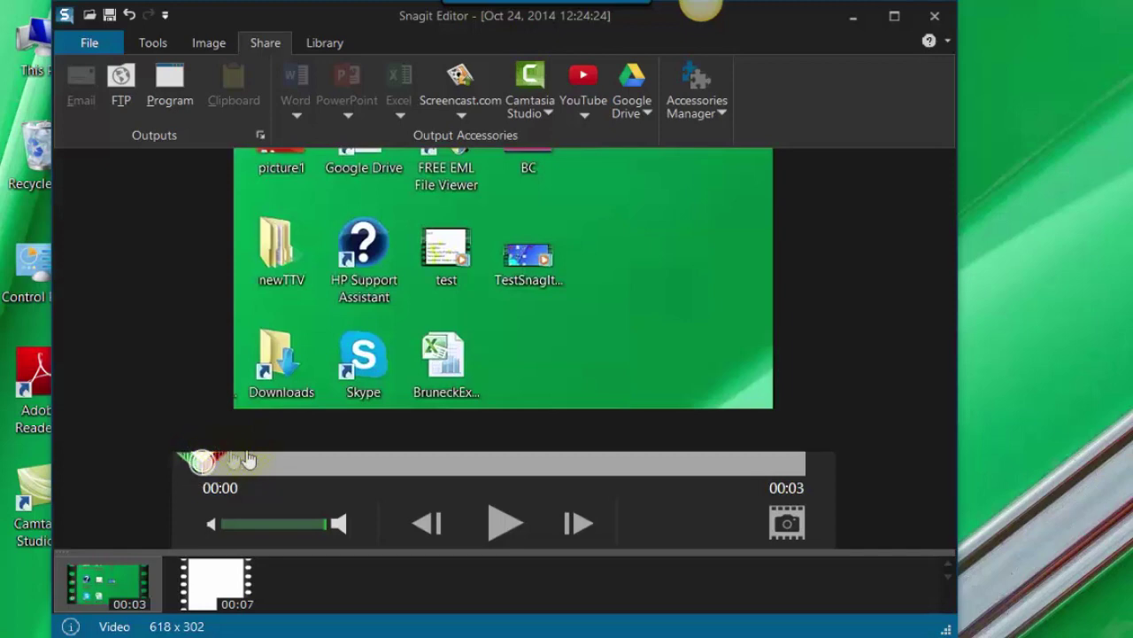
In the Snagit editor, dismiss the video trimming tip and cut a short section from the start of the desktop clip
left_click(201, 459)
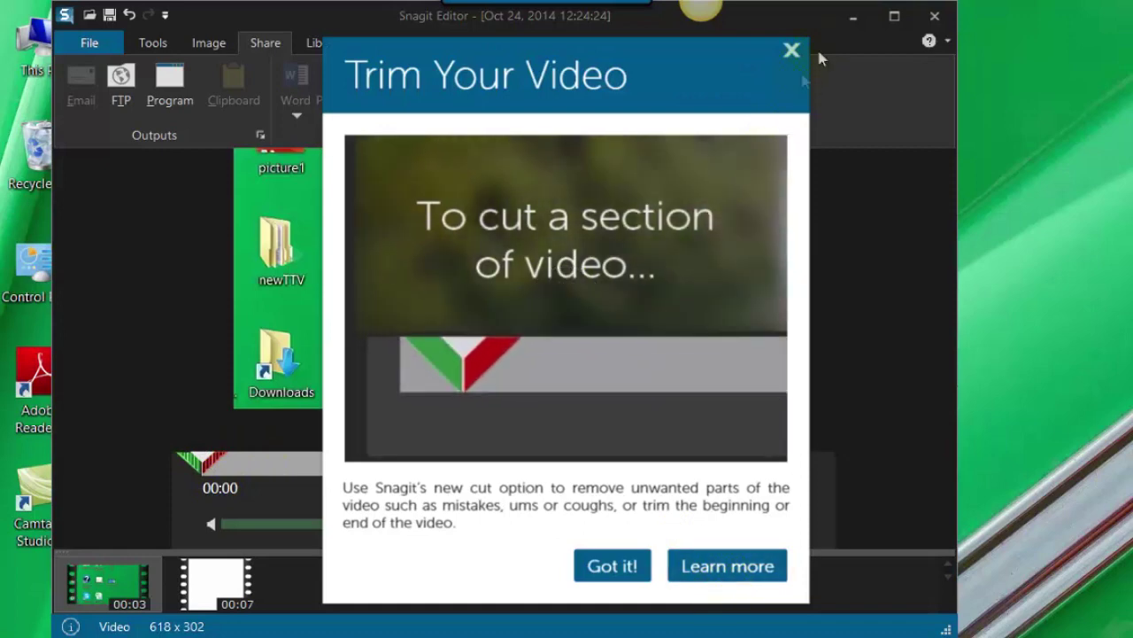
left_click(797, 53)
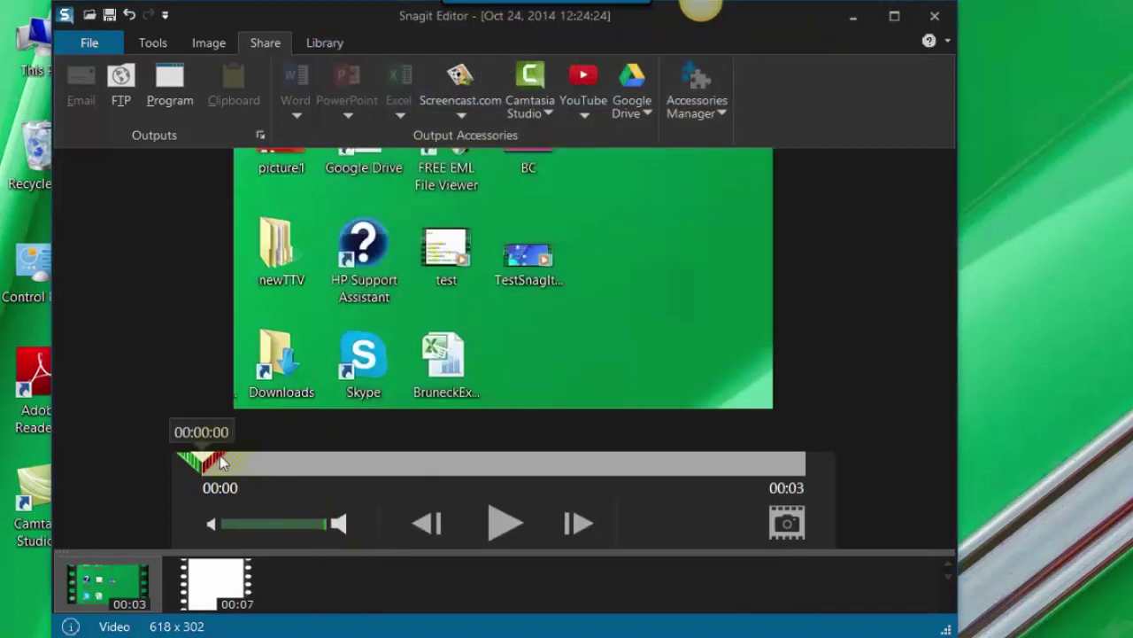
left_click_drag(236, 461, 300, 460)
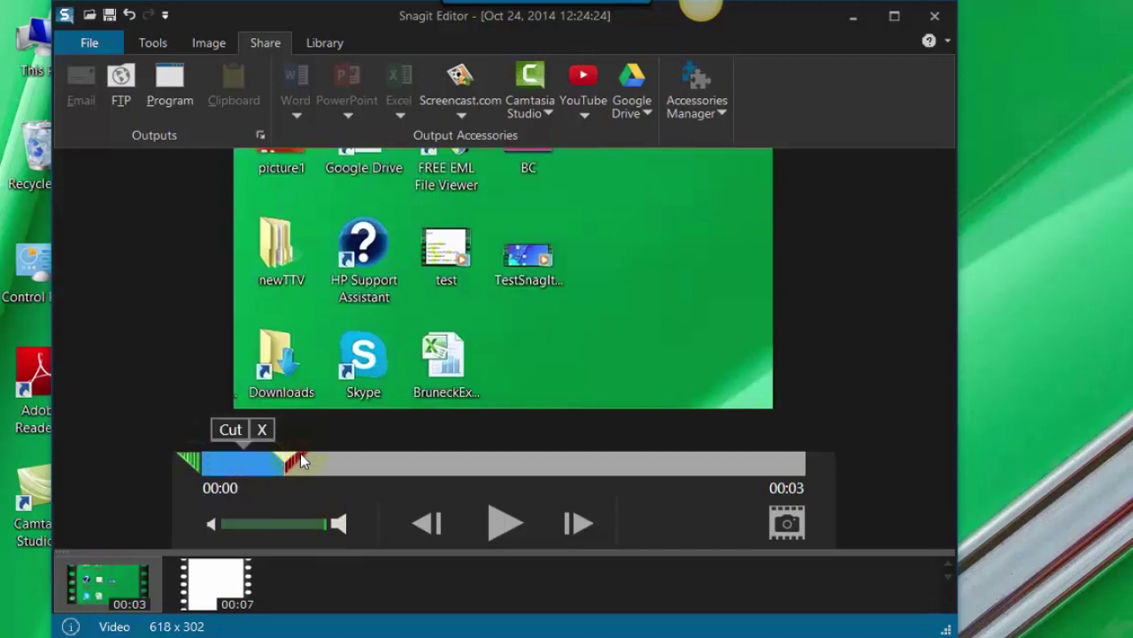
left_click(232, 430)
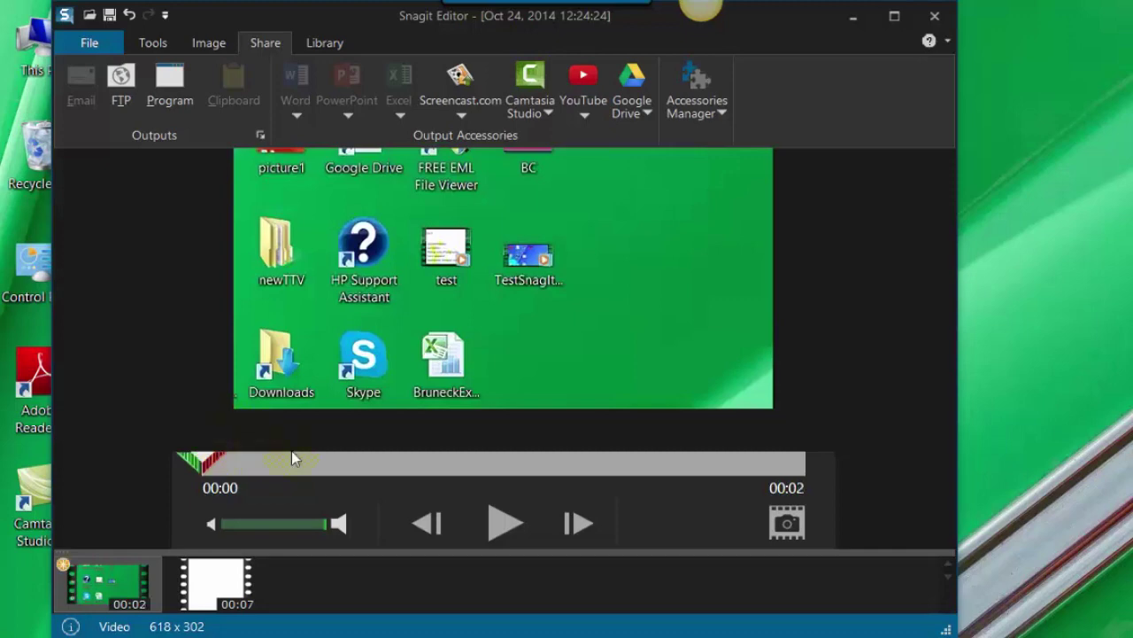
Cut a short section from the end of the desktop clip
left_click(438, 462)
mouse_move(630, 454)
left_mouse_down()
mouse_move(799, 460)
mouse_move(715, 467)
left_mouse_up()
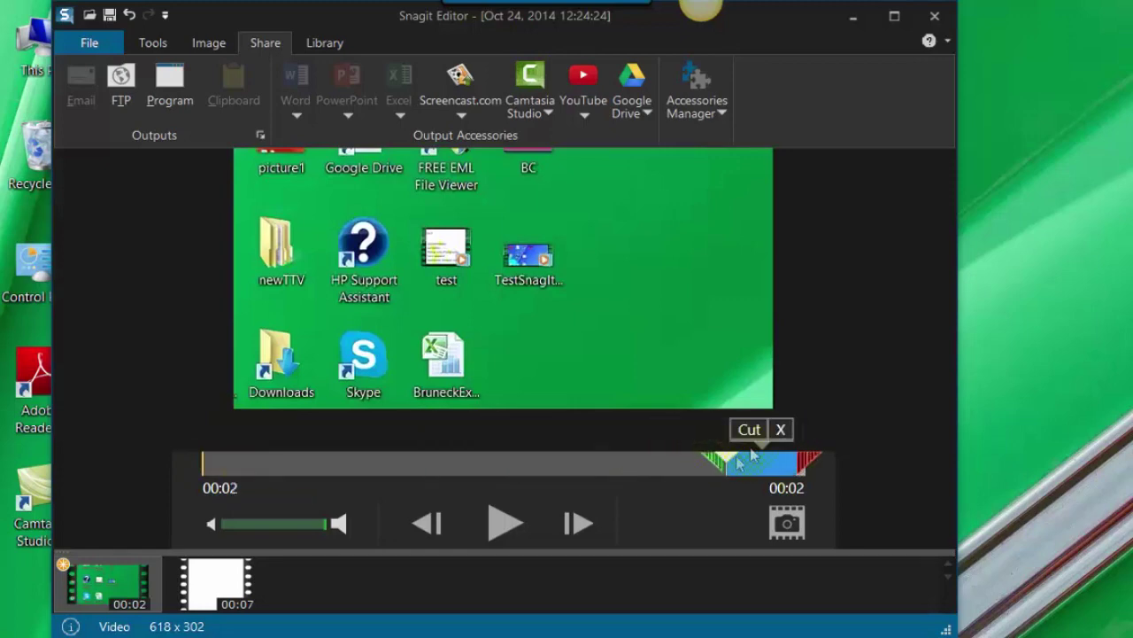
left_click(749, 429)
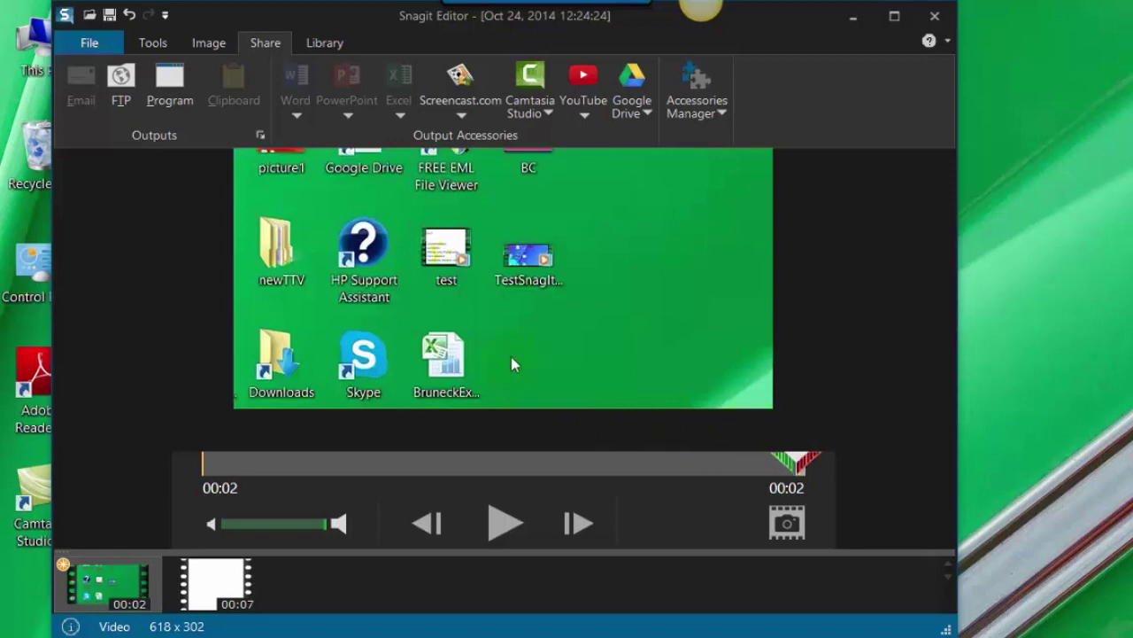
Open the Snagit library and view All Images followed by All Video
mouse_move(132, 602)
mouse_move(190, 589)
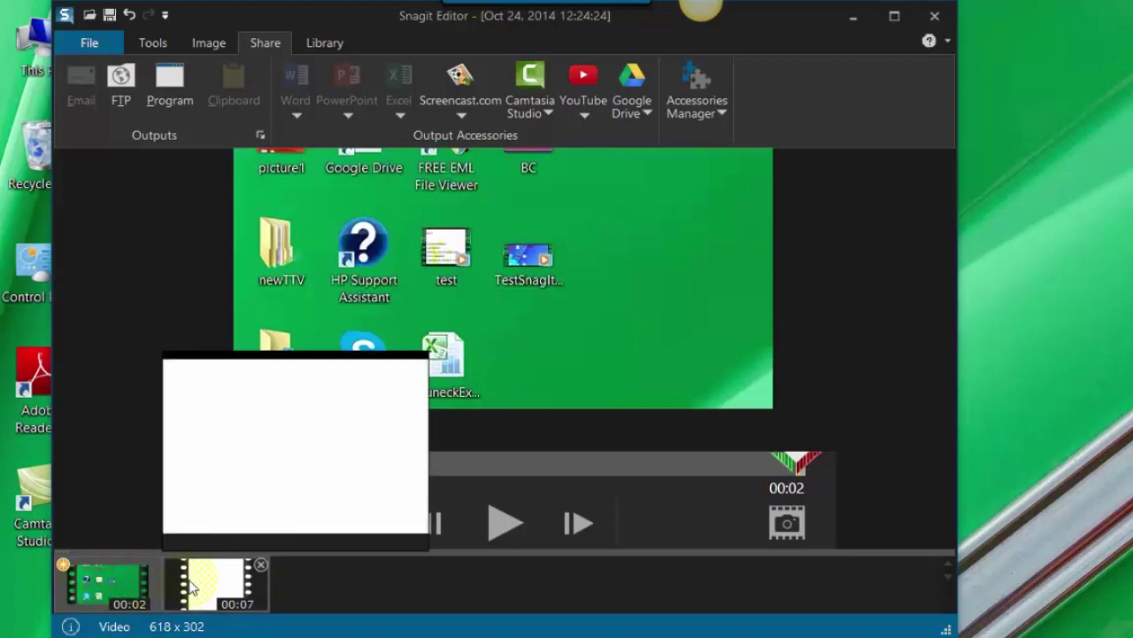
left_click(322, 44)
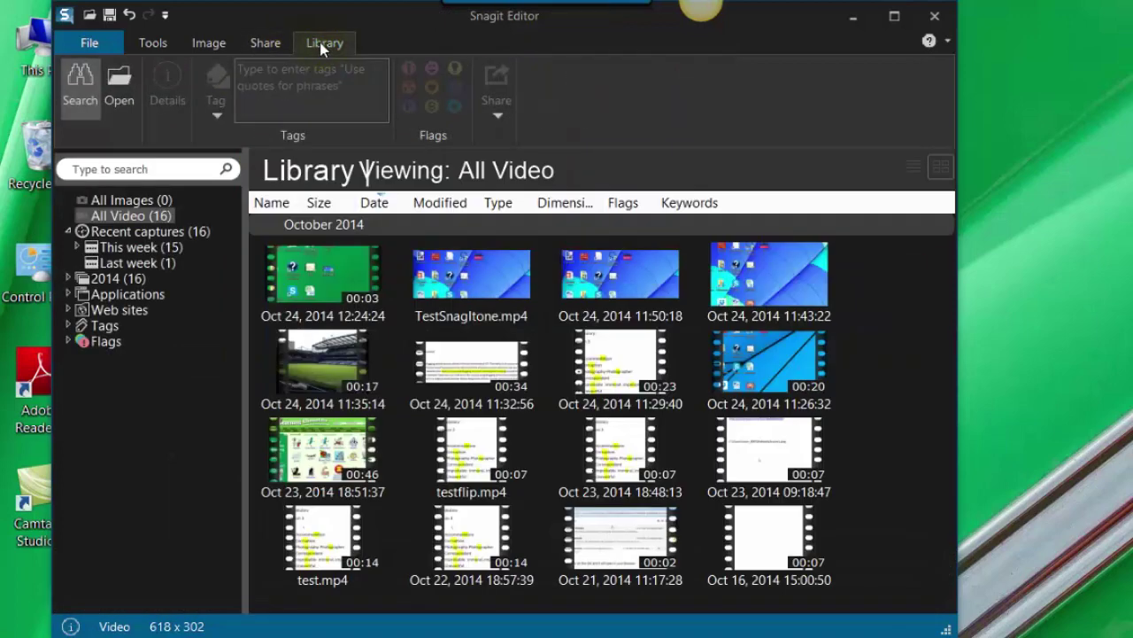
left_click(144, 202)
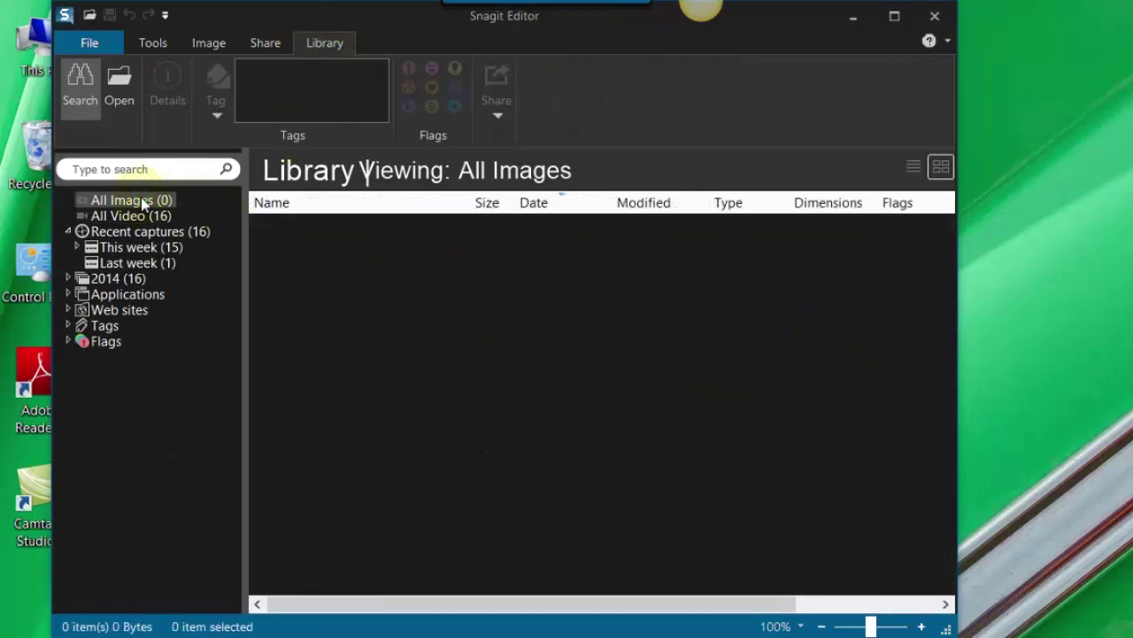
left_click(112, 215)
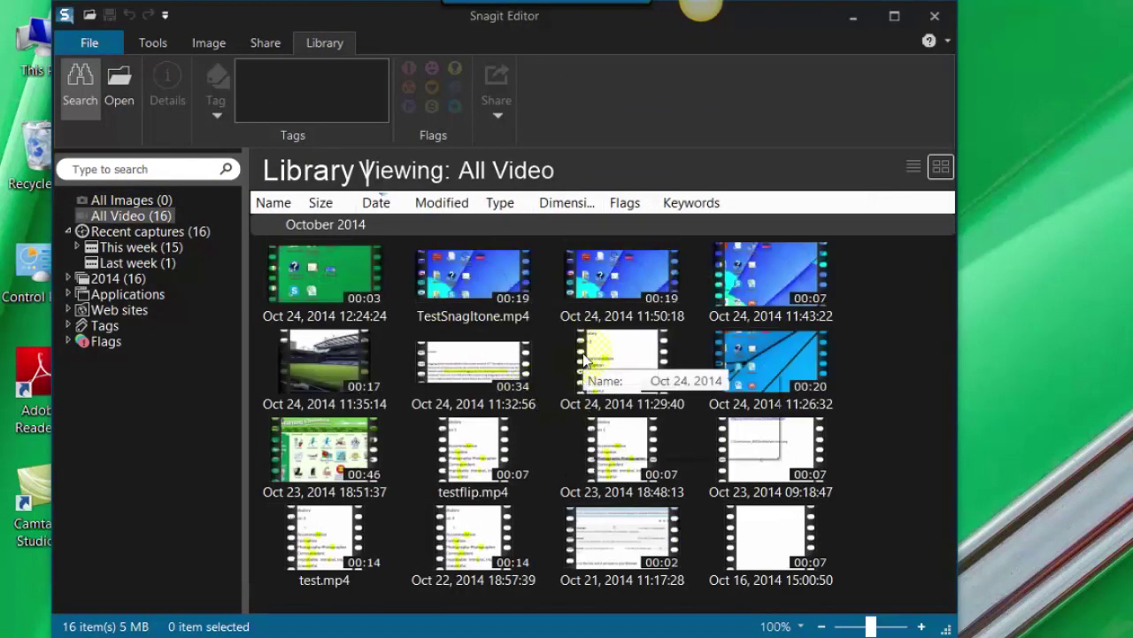
Delete the video captures Oct 24, 2014 11:43:22 and Oct 24, 2014 11:50:18, moving both files to the Recycle Bin
left_click(763, 283)
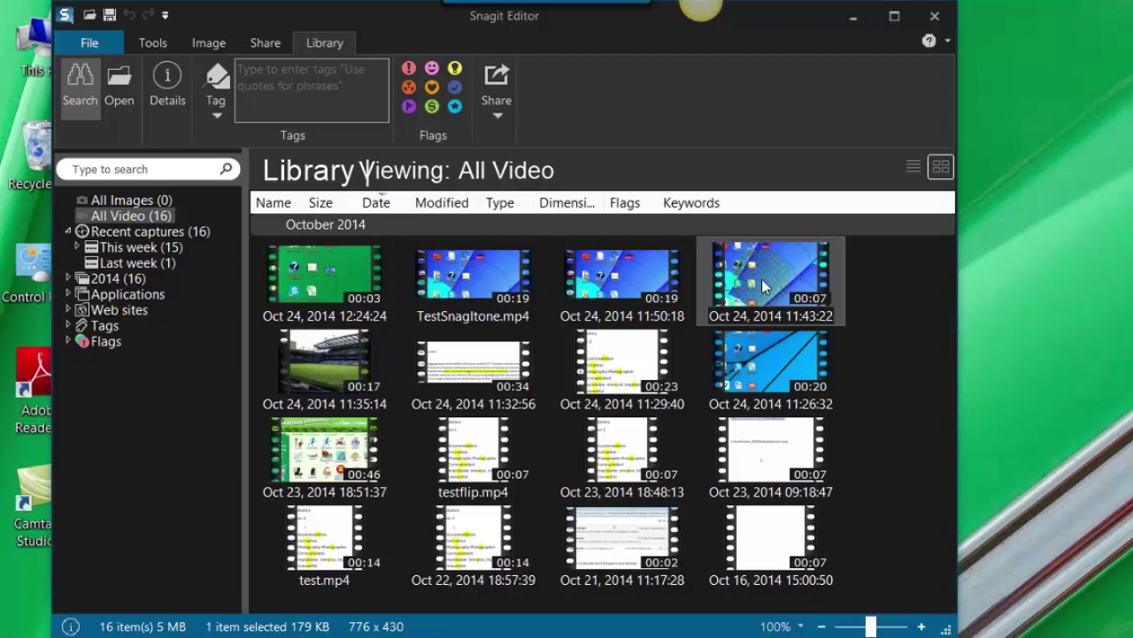
key("Delete")
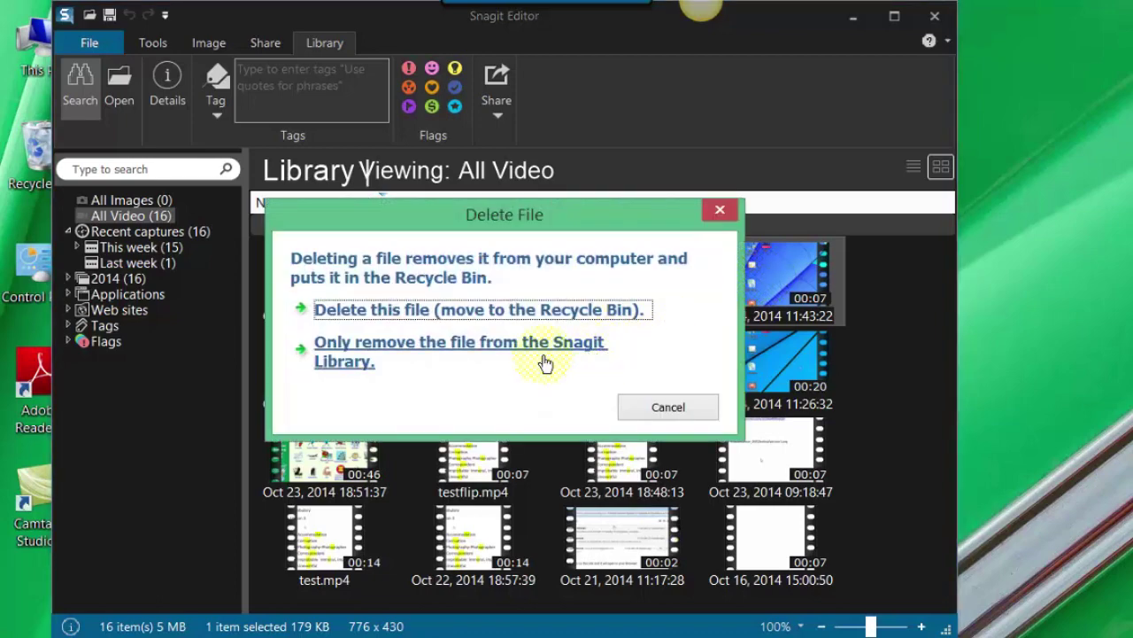
left_click(388, 315)
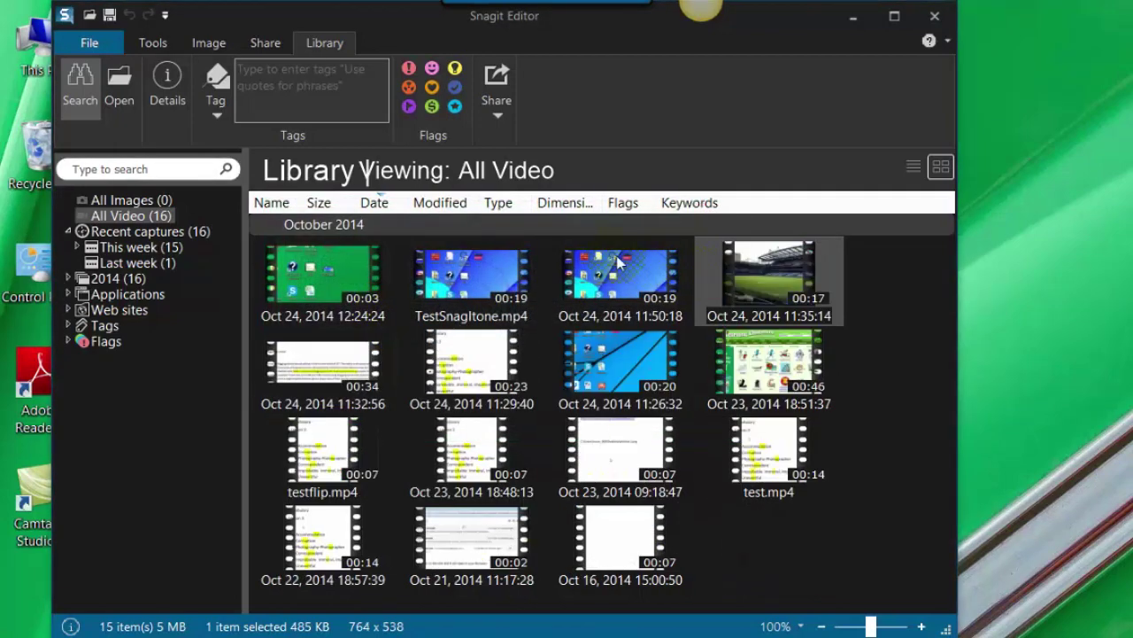
left_click(620, 280)
key("Delete")
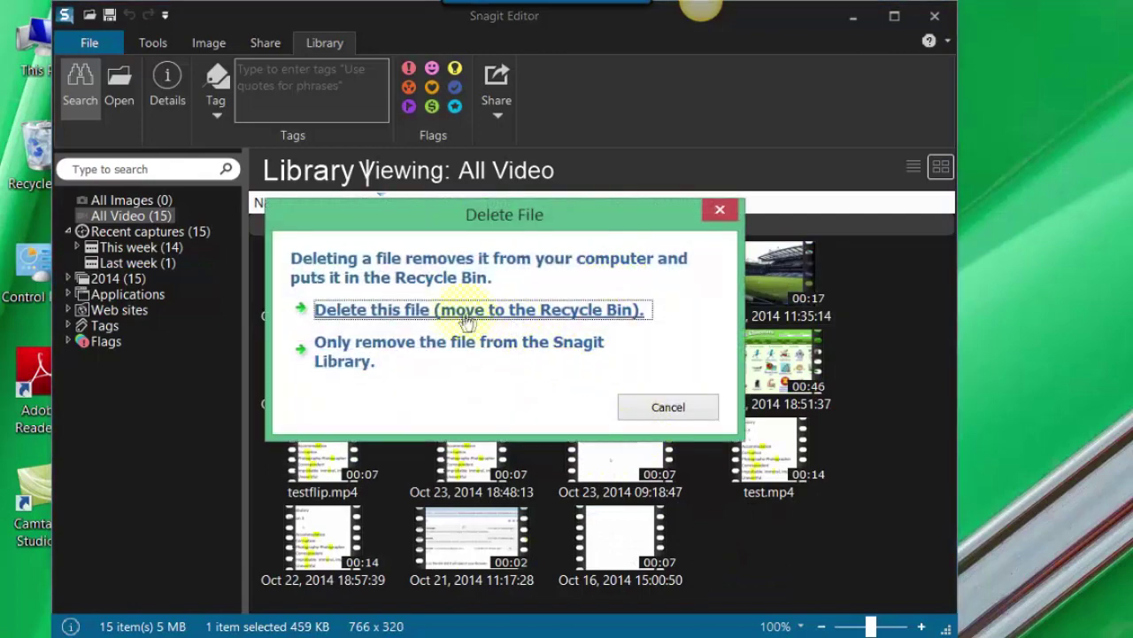
left_click(431, 316)
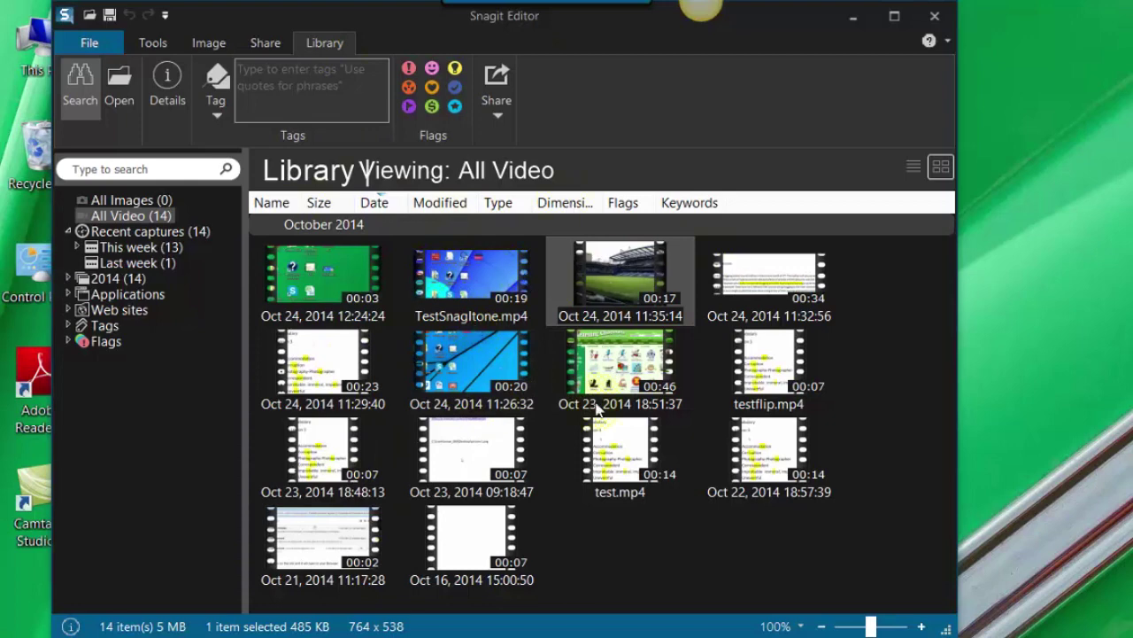
Switch to Firefox, close the newsletter sign-up on teachertrainingvideos.com and search the site for snagIt
mouse_move(598, 409)
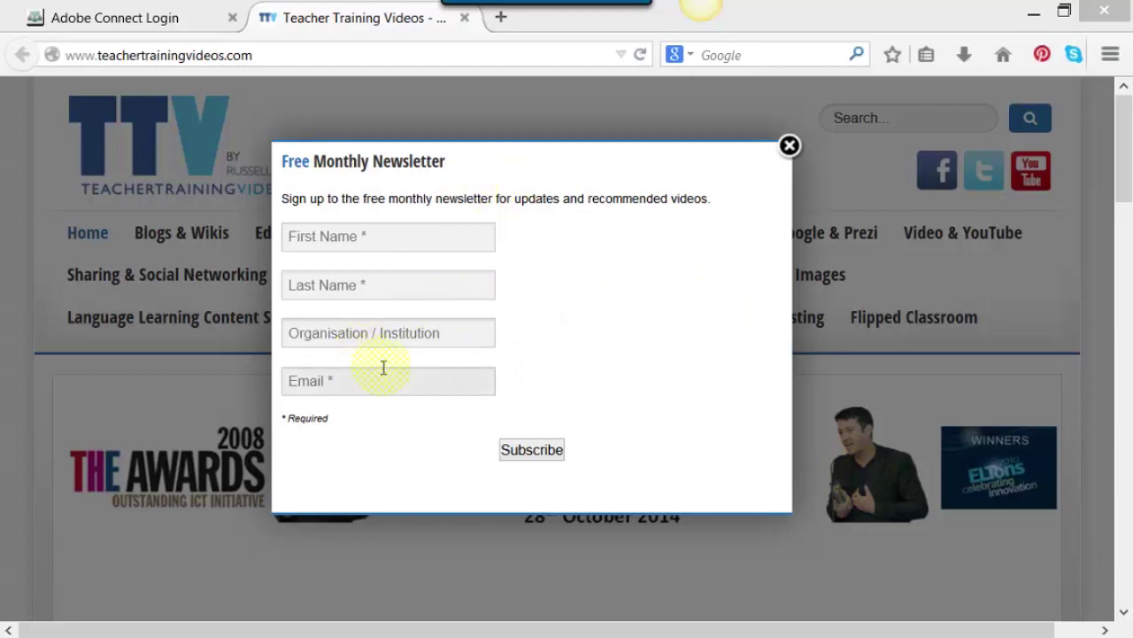
left_click(789, 146)
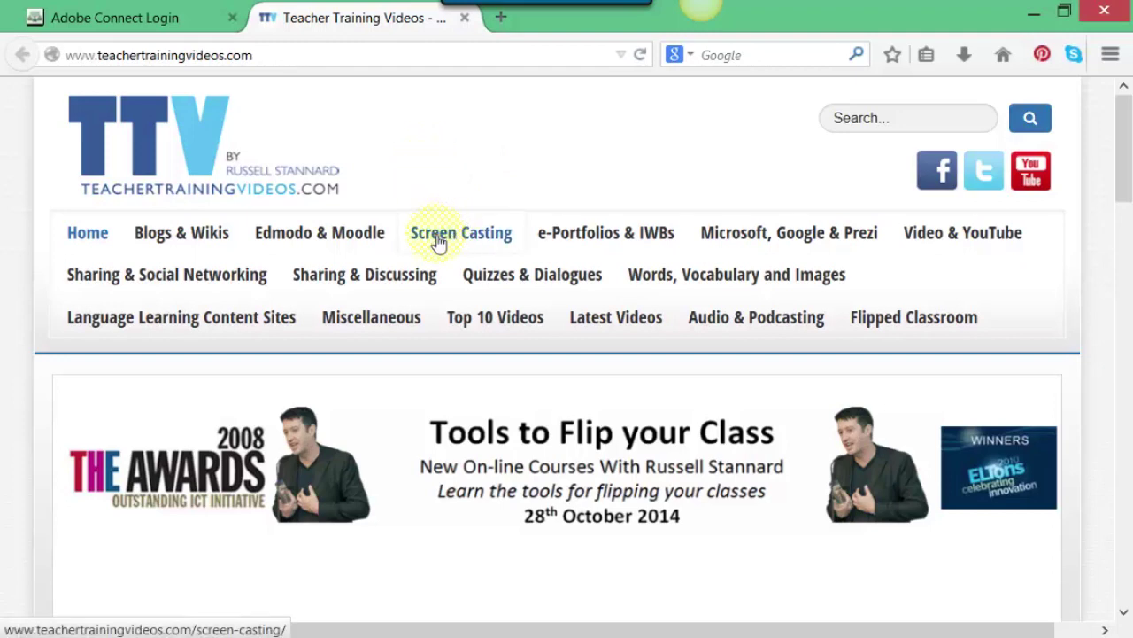
left_click(907, 118)
type("snagl")
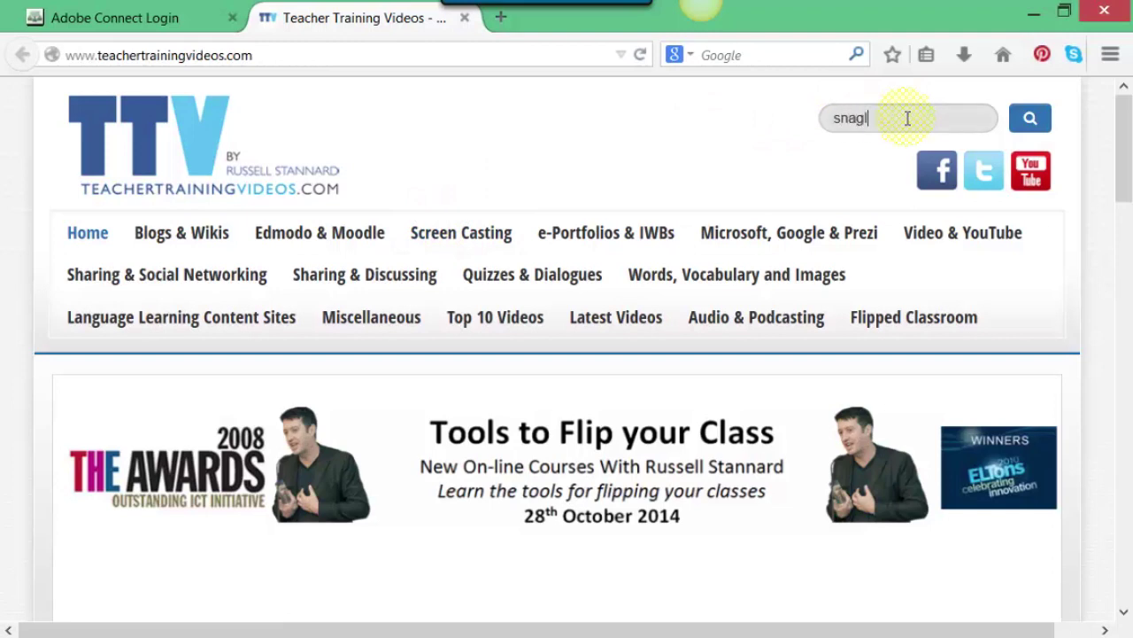
type("t")
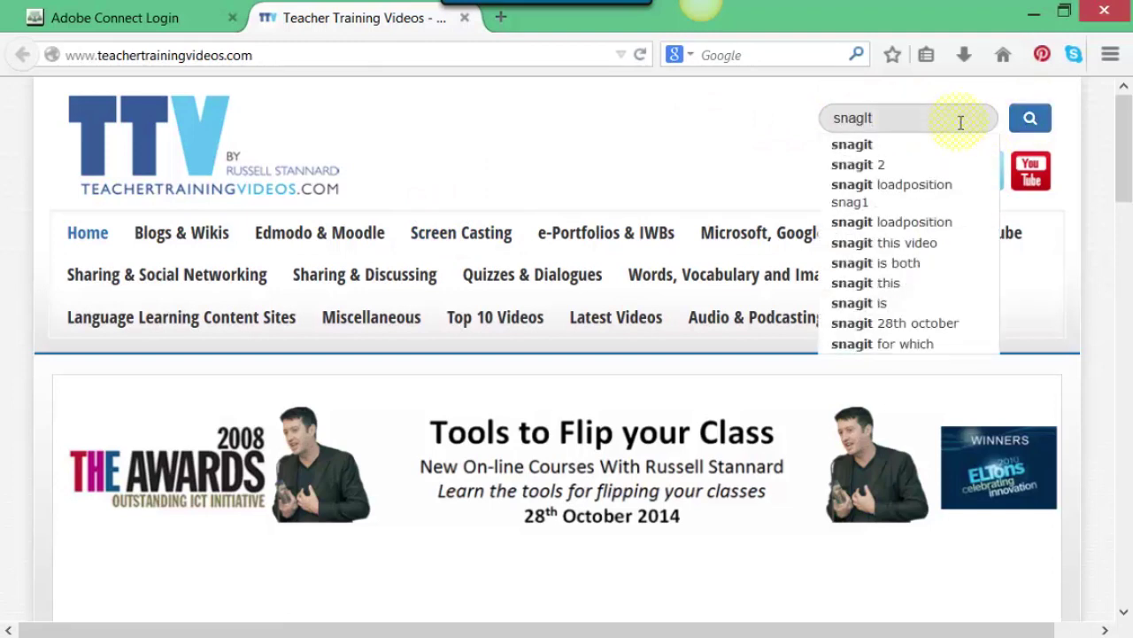